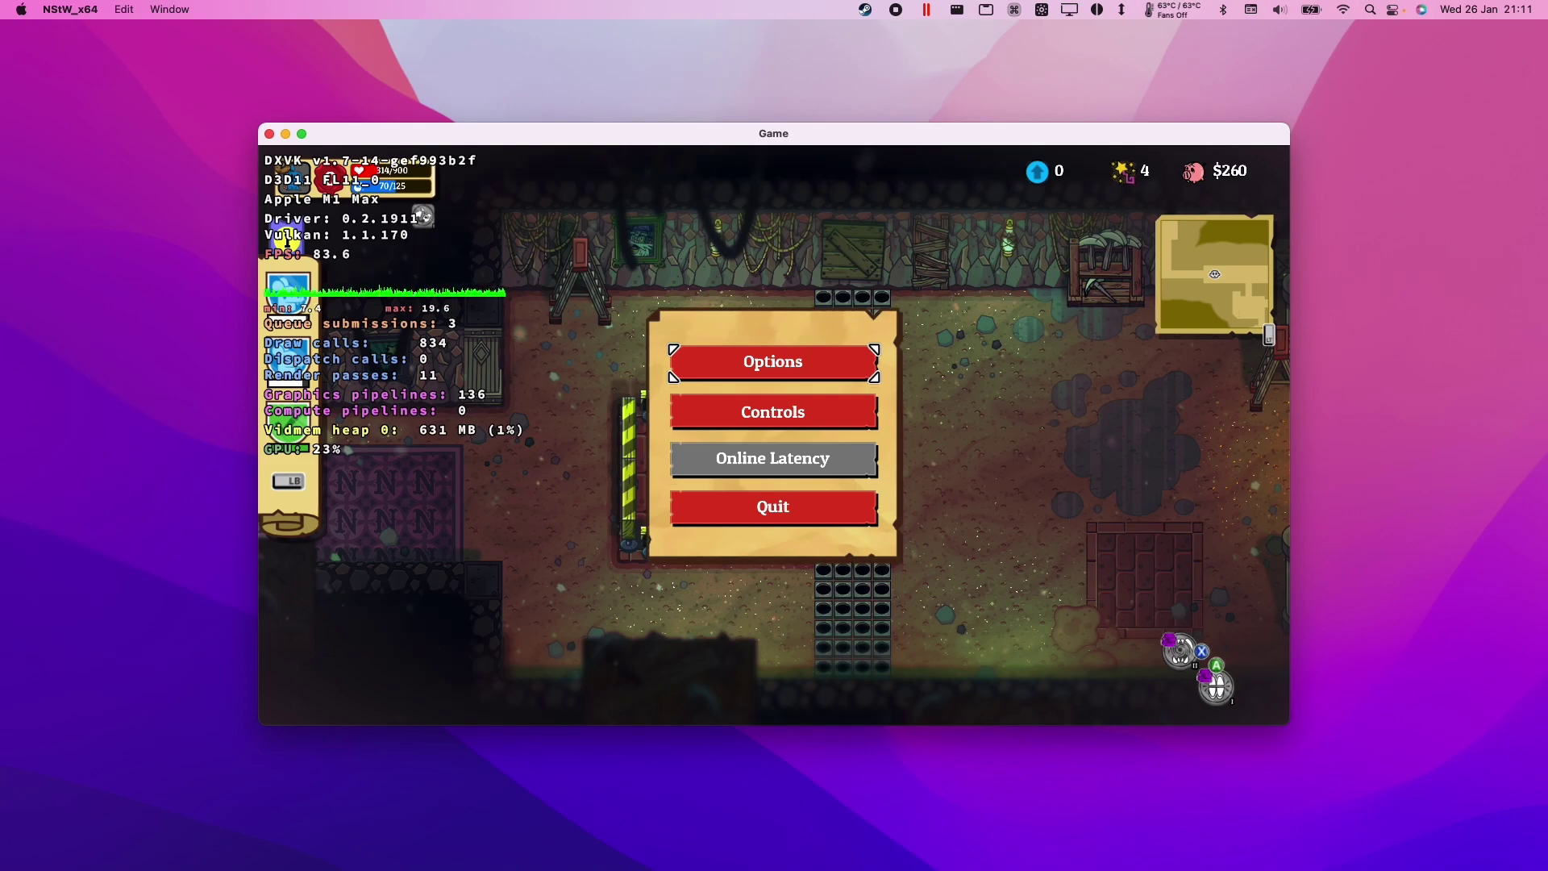
# Leave the paused Nobody Saves the World game and bring up codeweavers.com in Chrome.
pyautogui.click(857, 672)
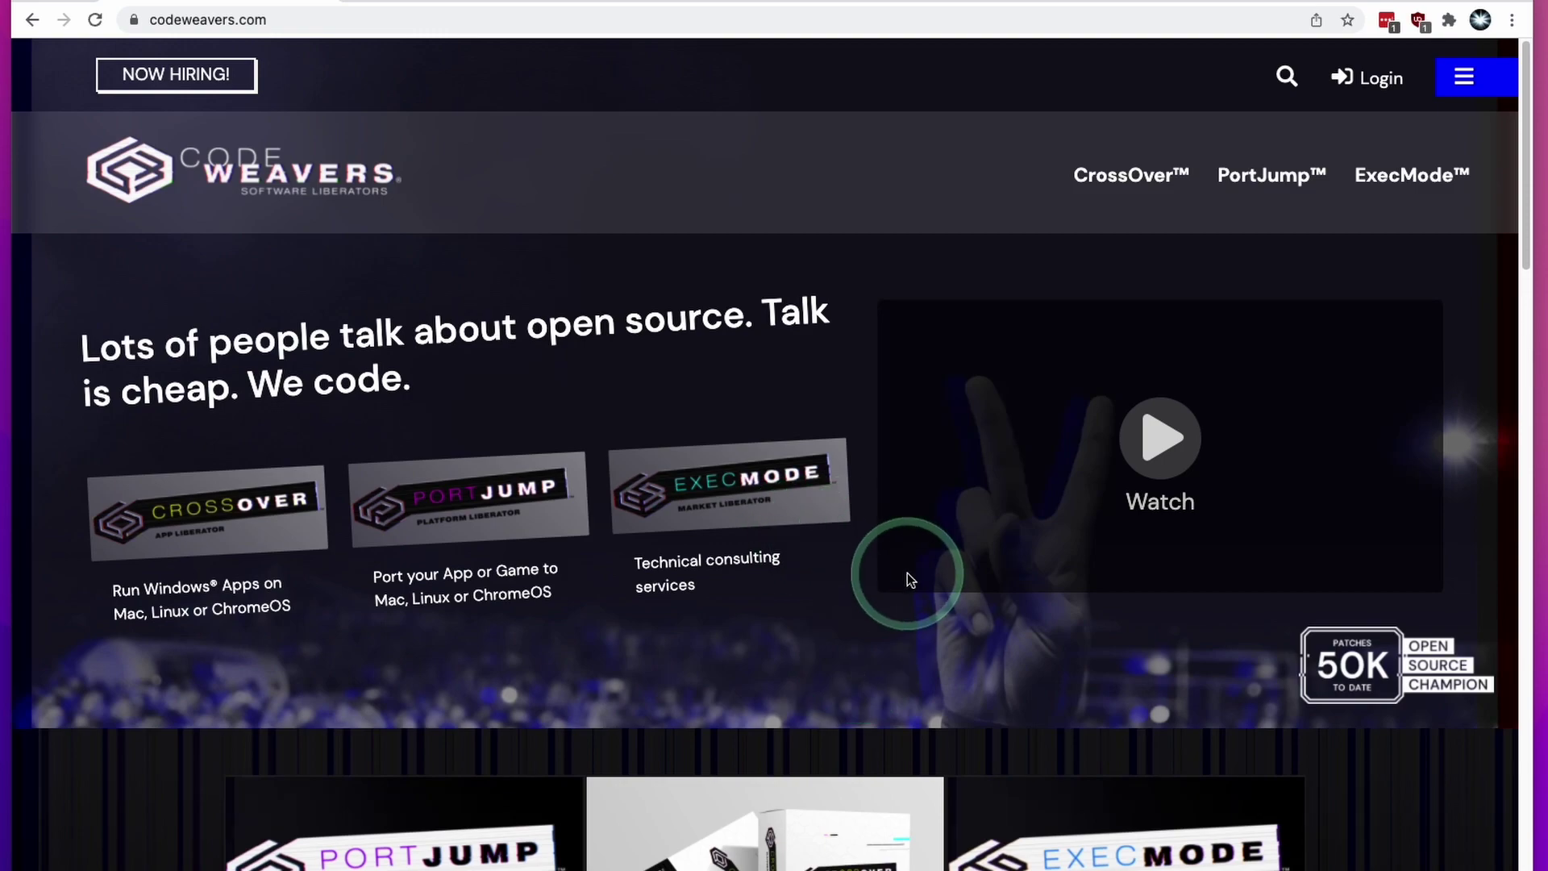
# Check CrossOver prices with promo code APPLEGAMINGWIKI, then download the crossover-21.1.0.zip trial.
pyautogui.scroll(-5, 909, 579)
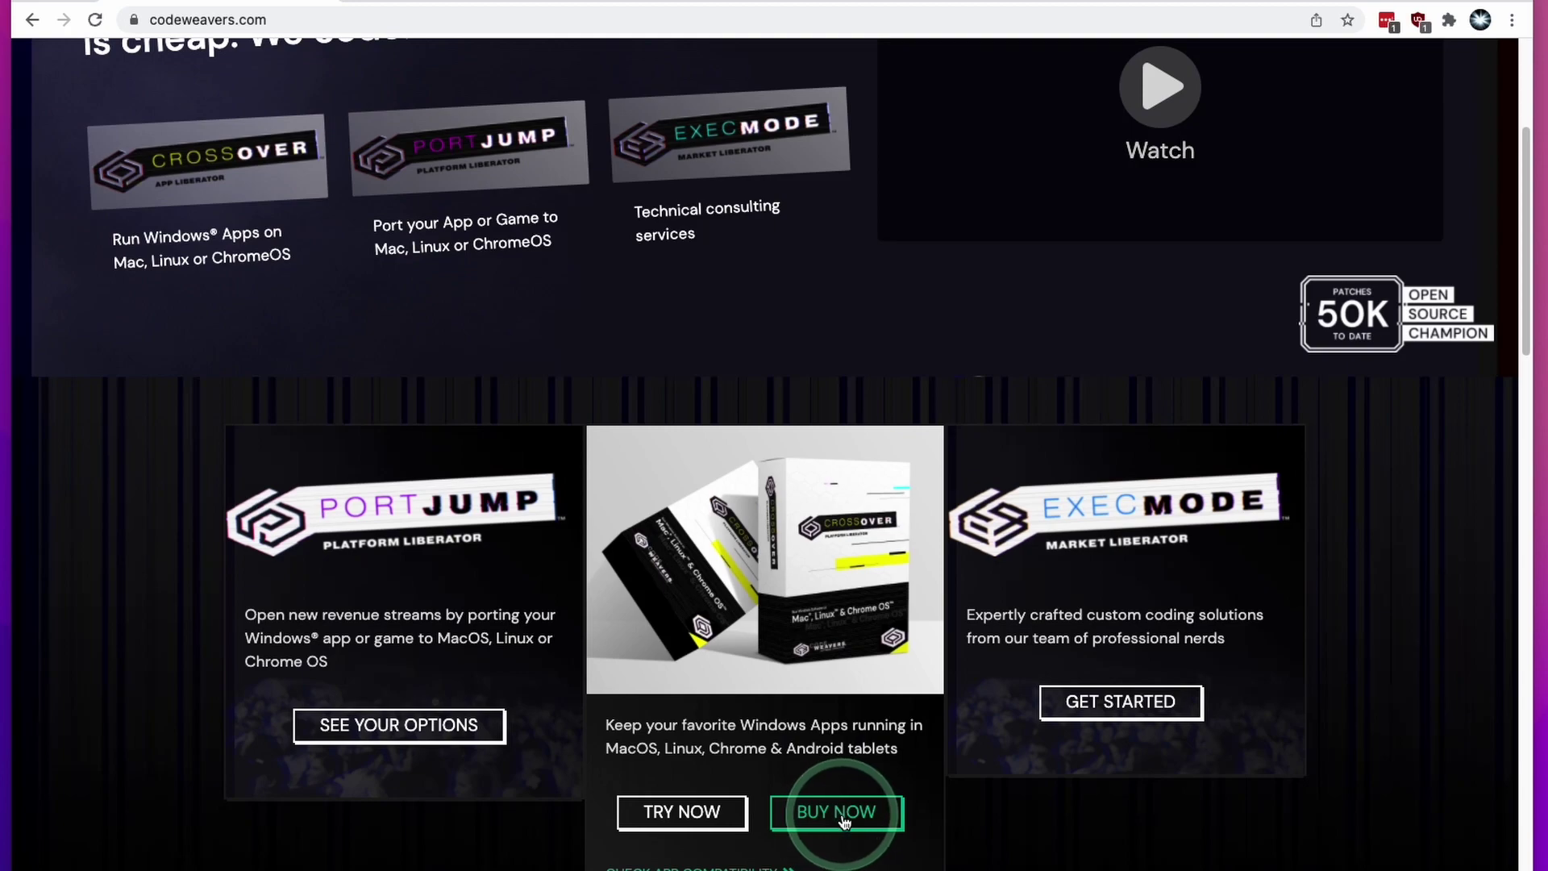
pyautogui.click(835, 814)
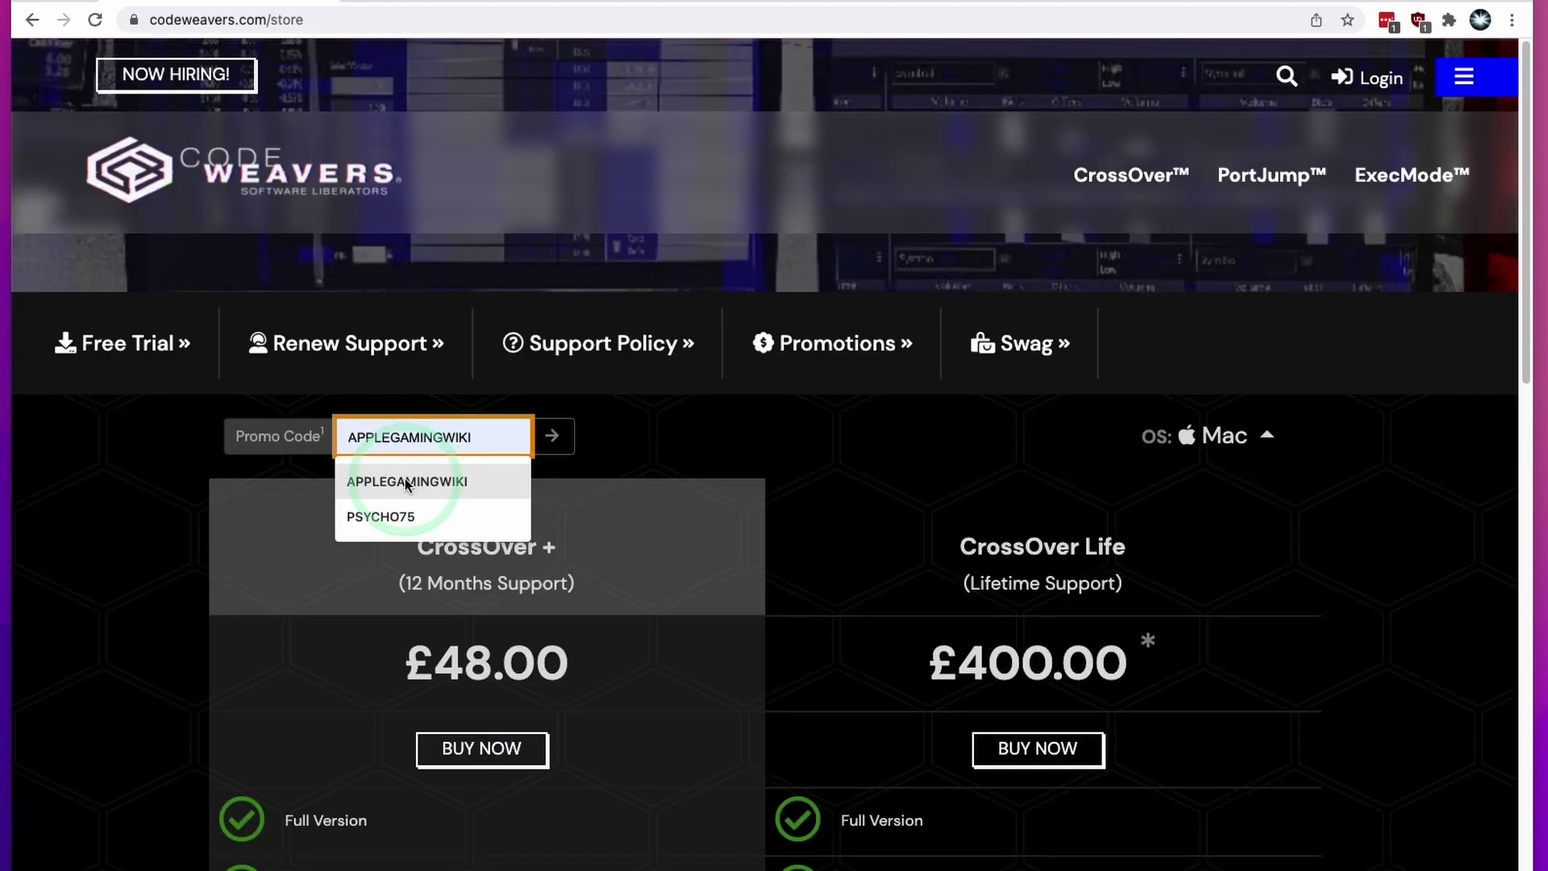
pyautogui.click(405, 481)
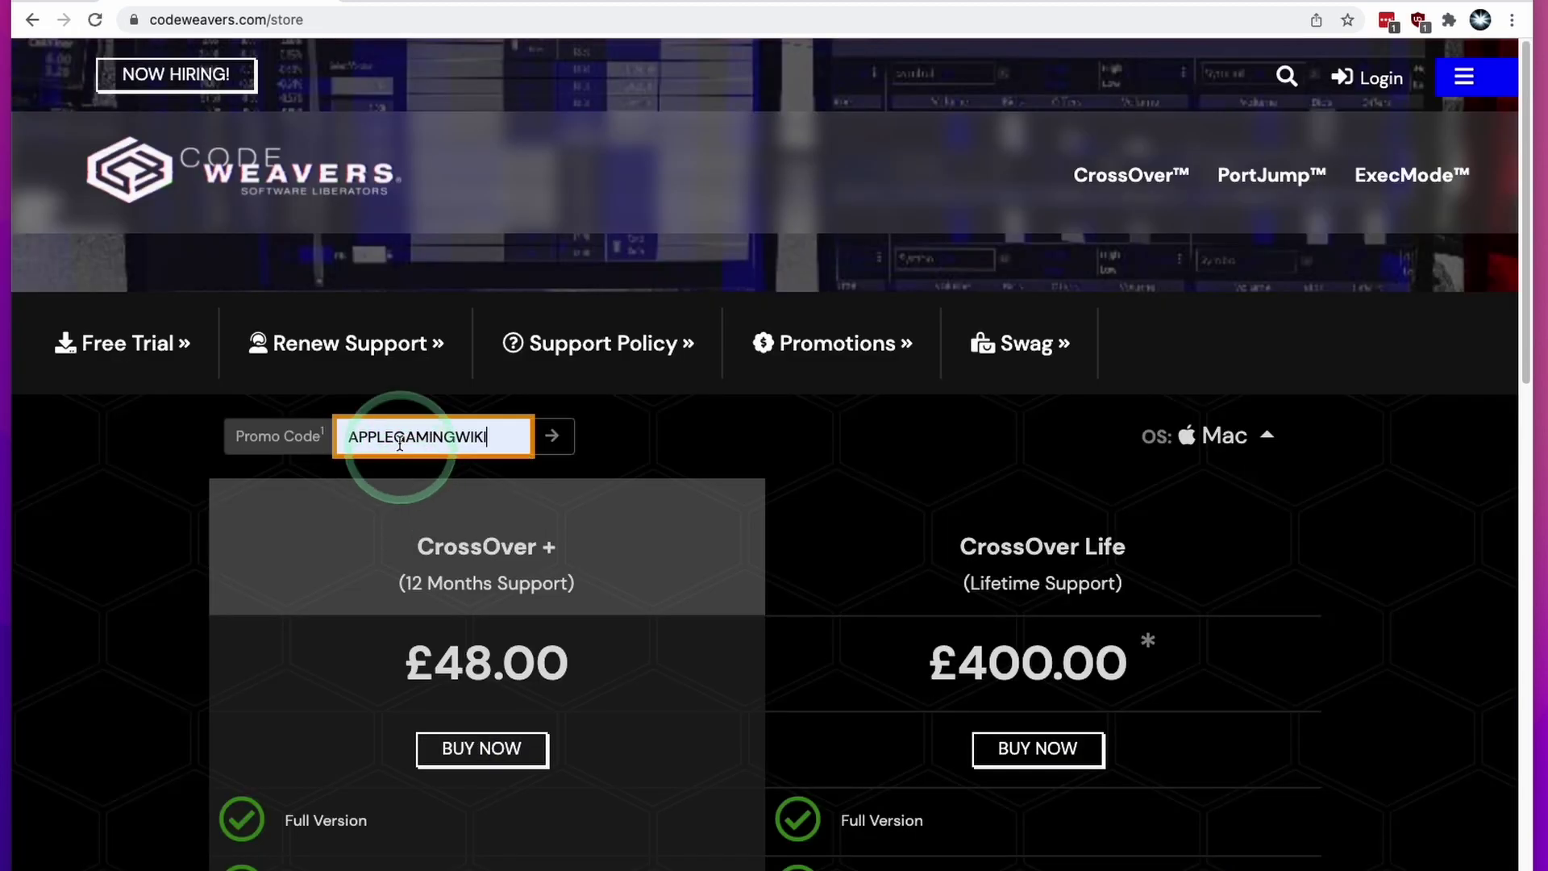
pyautogui.click(553, 439)
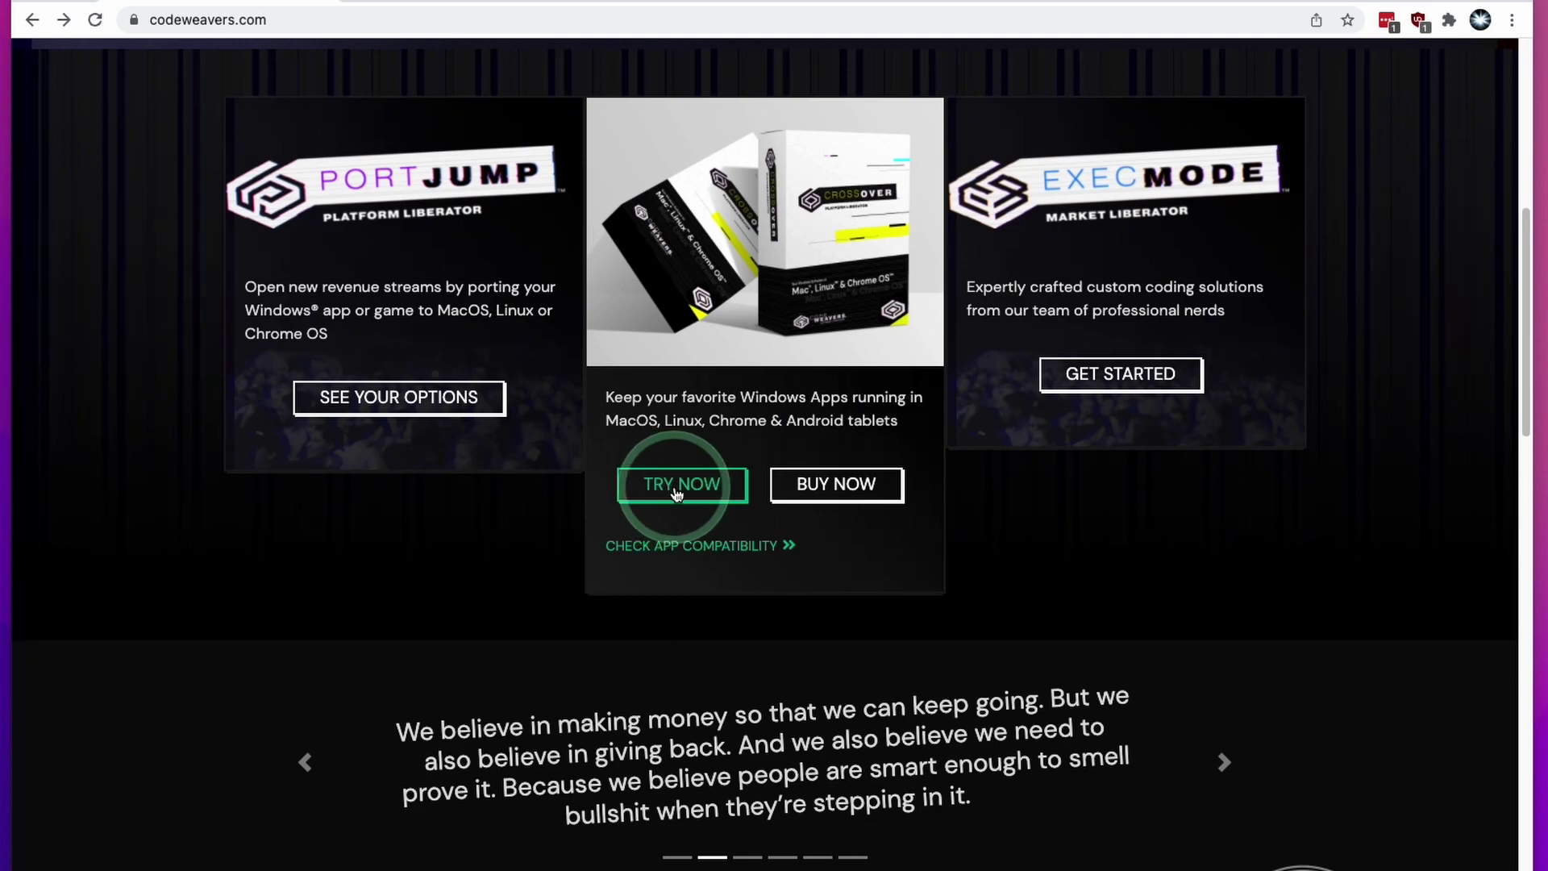
pyautogui.click(681, 488)
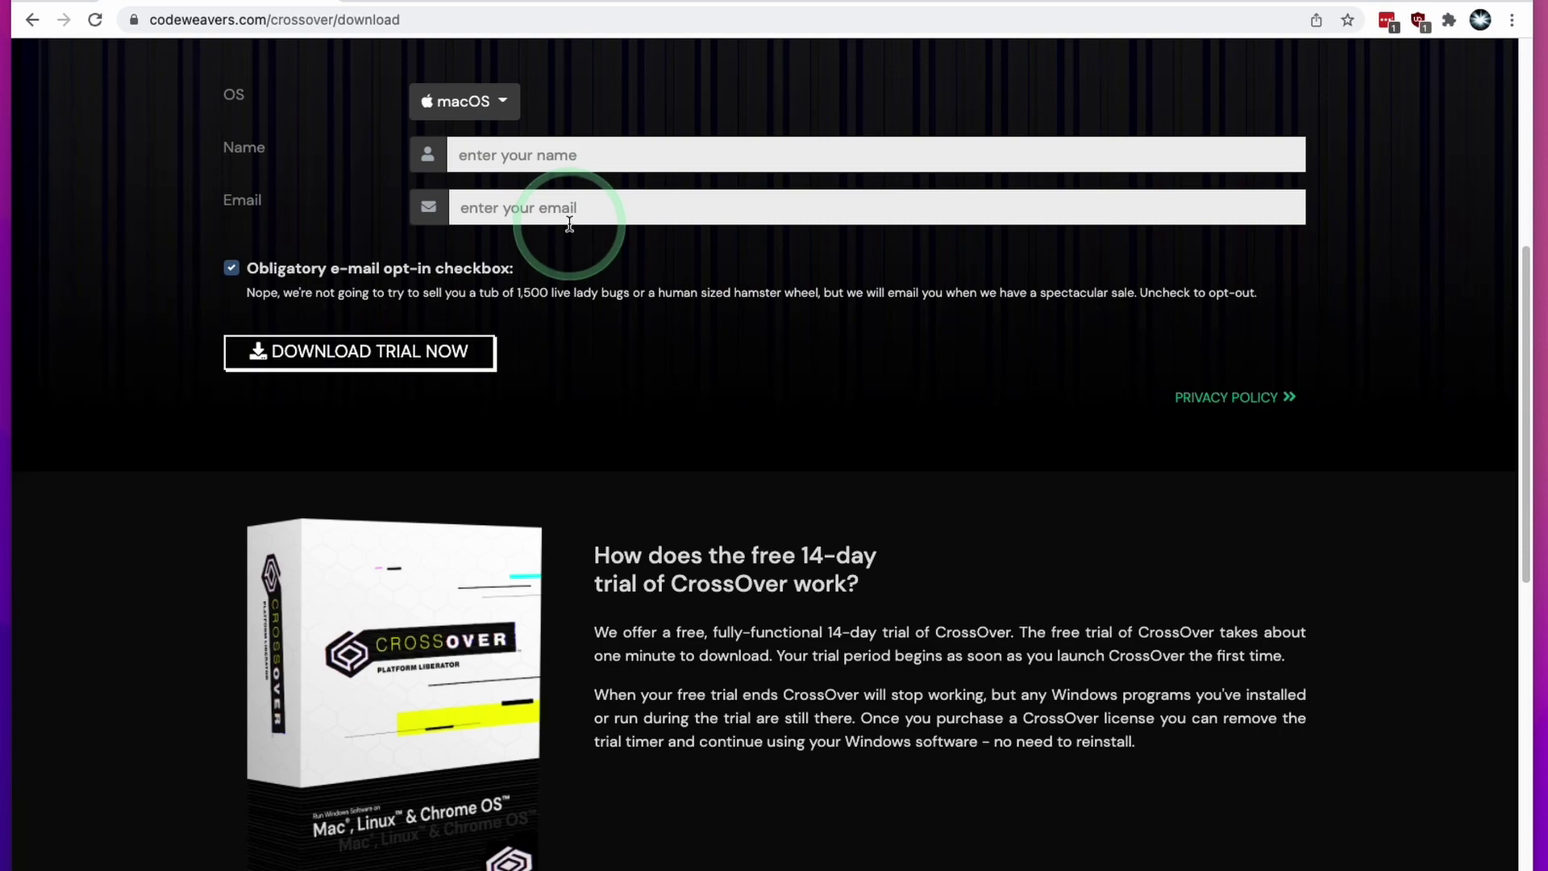
pyautogui.click(411, 369)
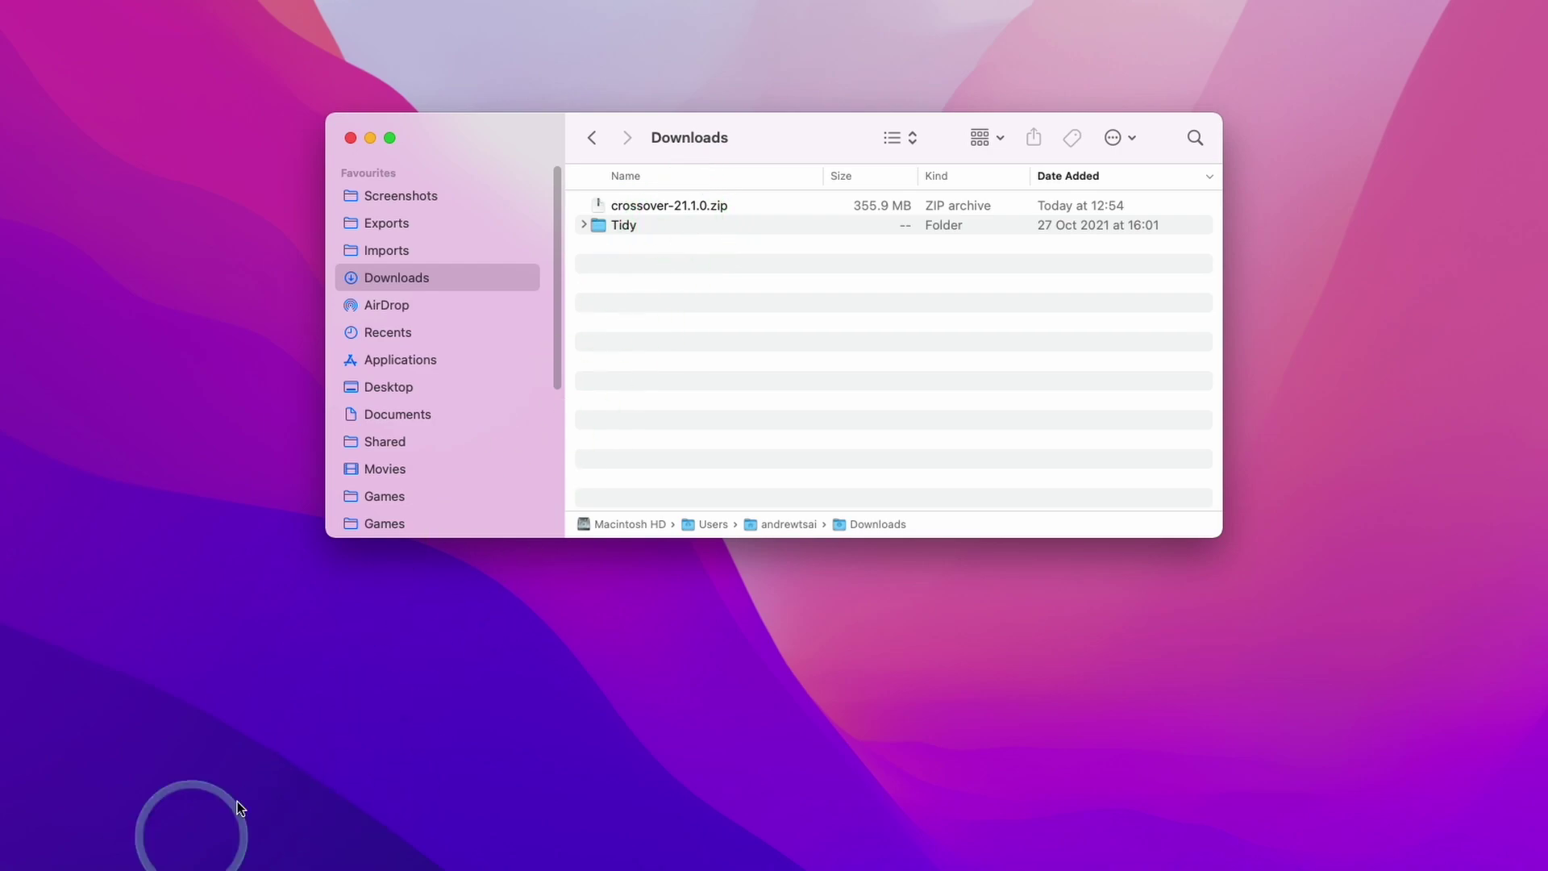
# Unzip crossover-21.1.0.zip, move CrossOver into Applications, and launch it from there.
pyautogui.click(636, 212)
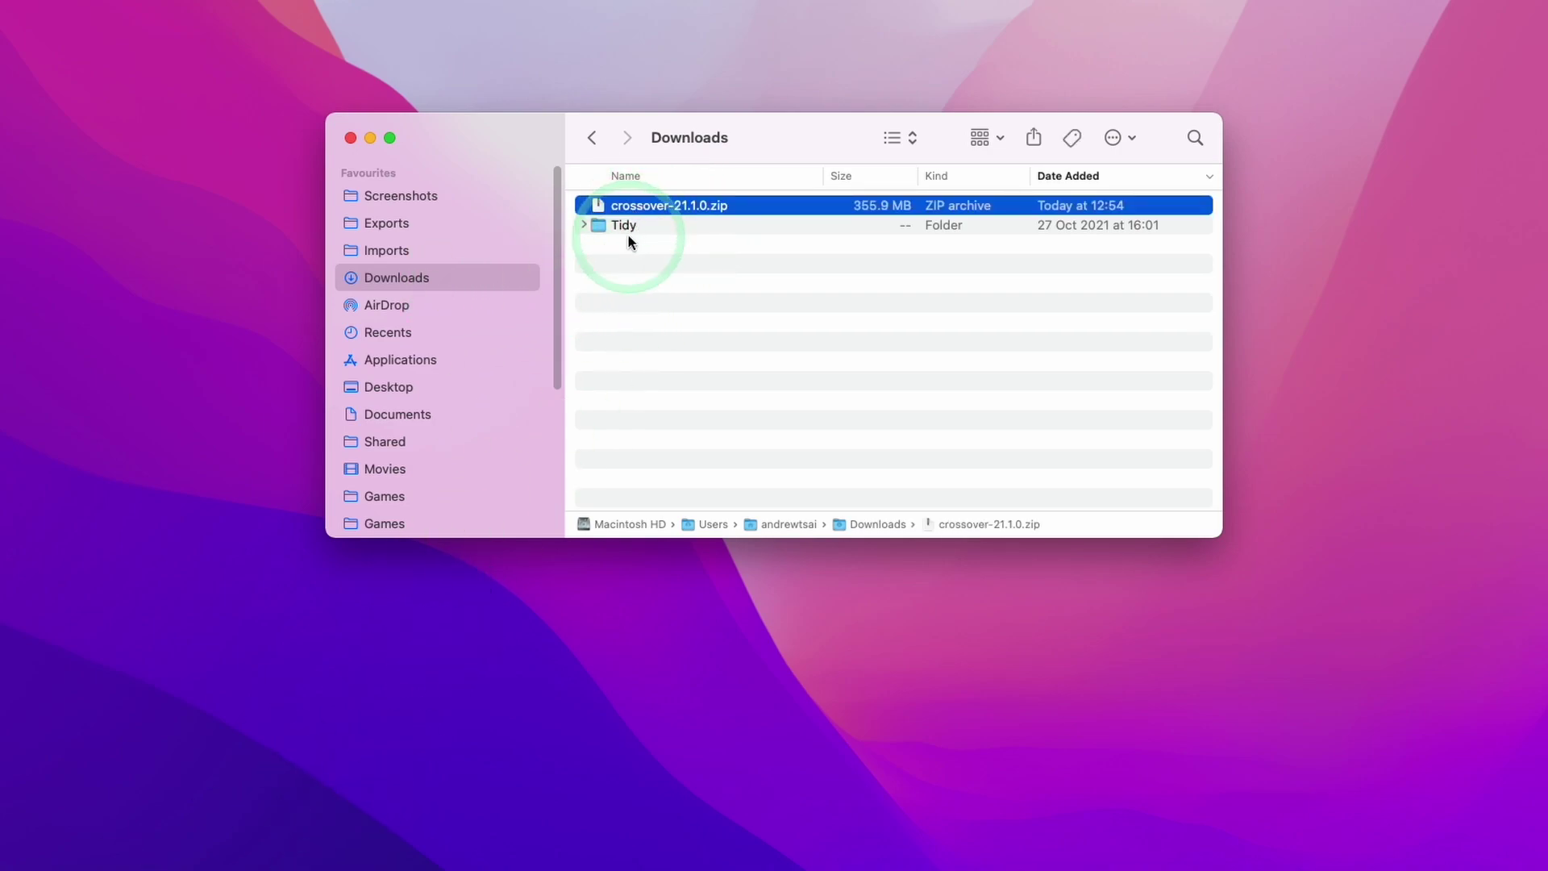
pyautogui.doubleClick(632, 211)
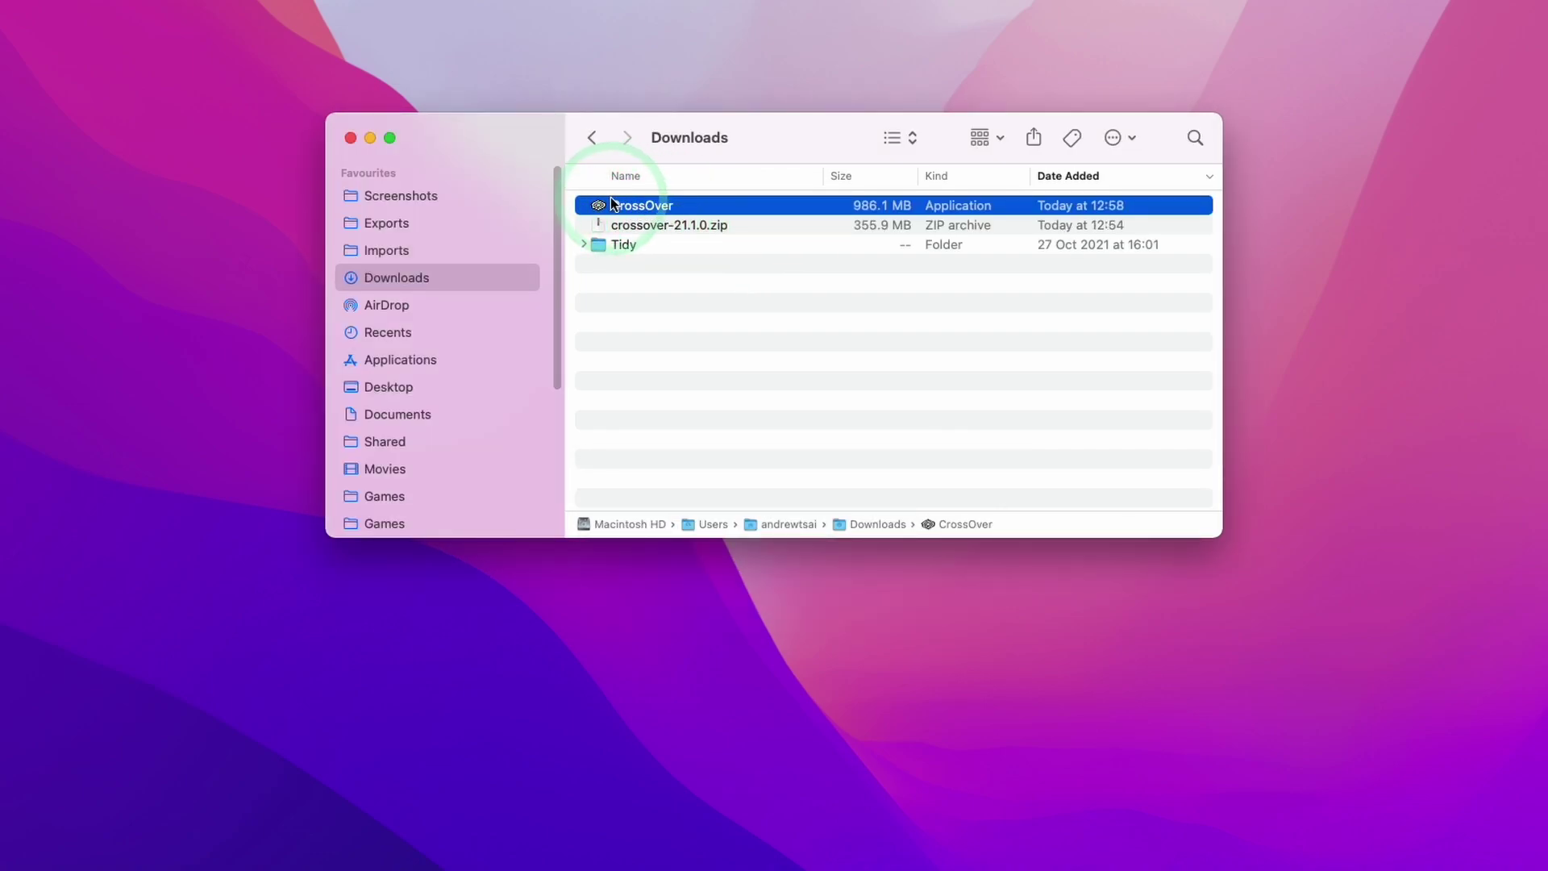
pyautogui.moveTo(674, 209); pyautogui.dragTo(457, 365)
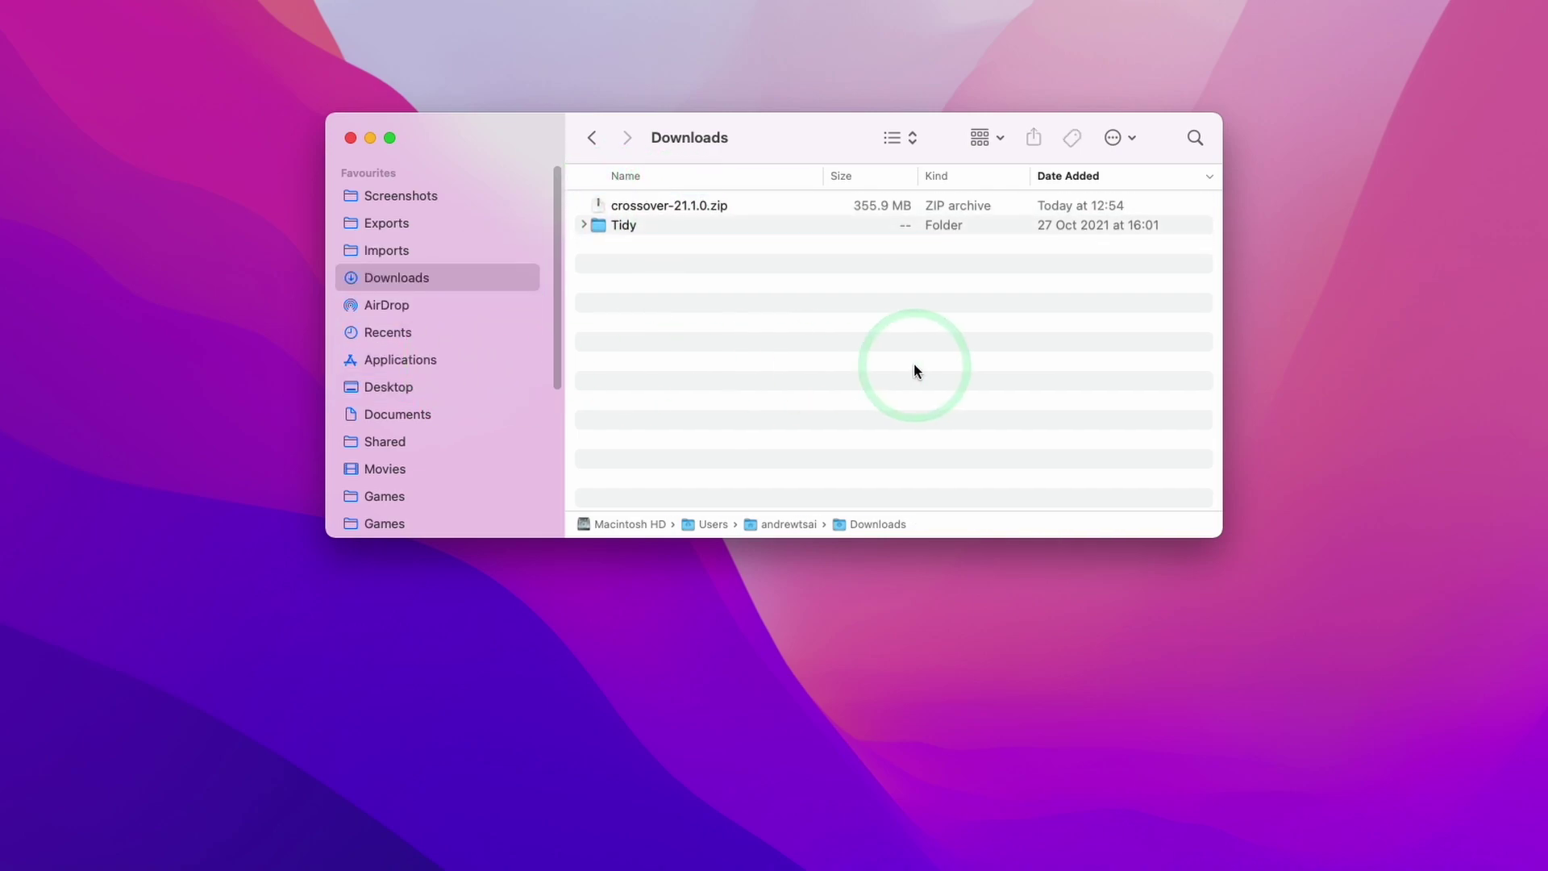
pyautogui.press('super+shift+a')
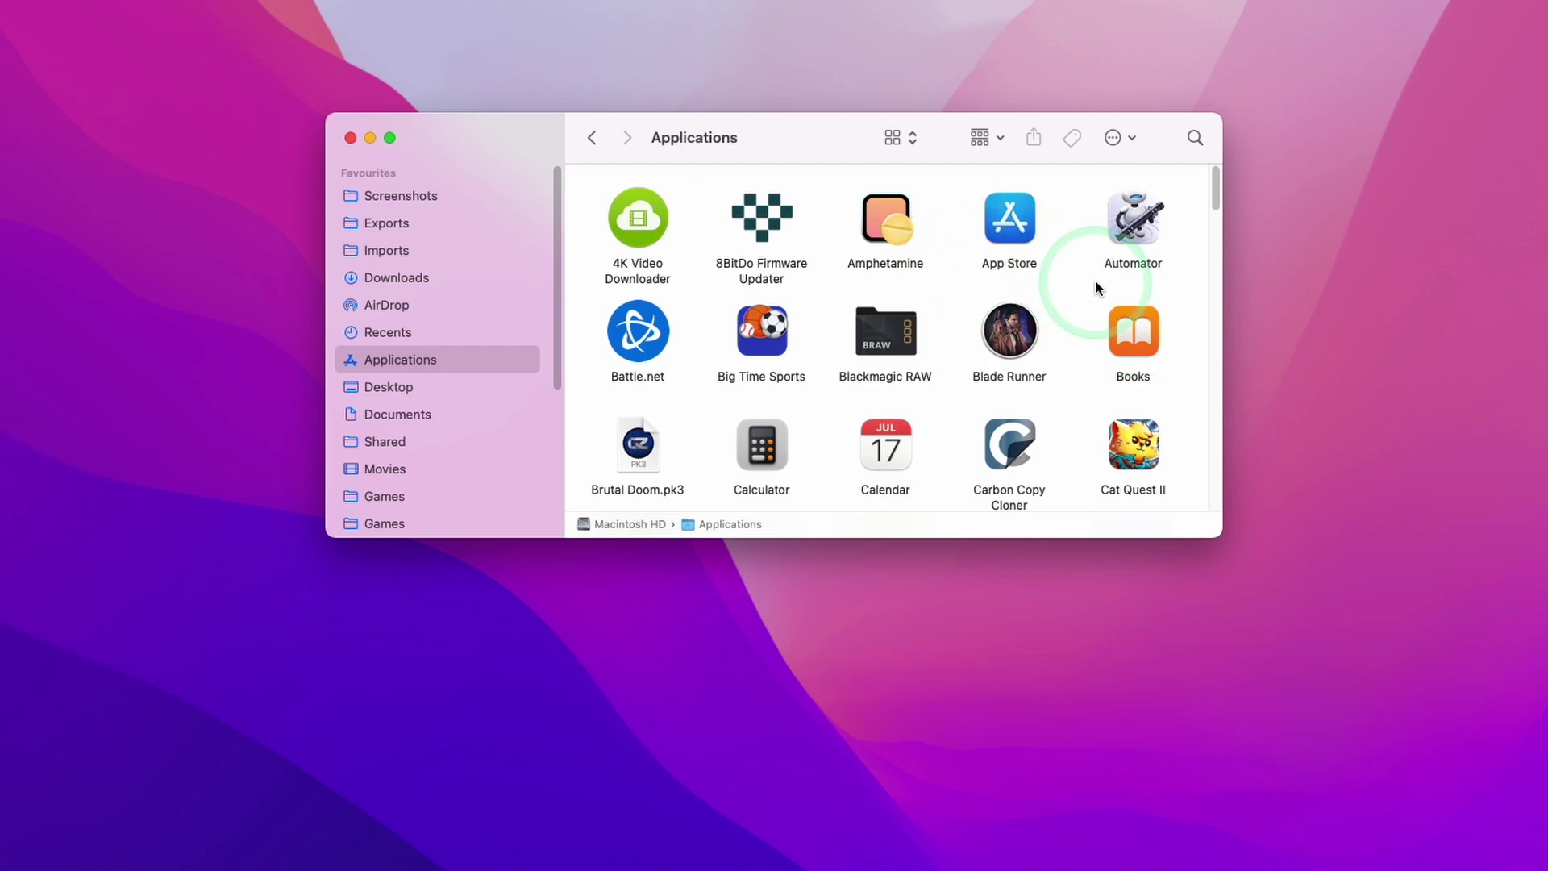
pyautogui.scroll(-4, 1080, 306)
pyautogui.click(1008, 300)
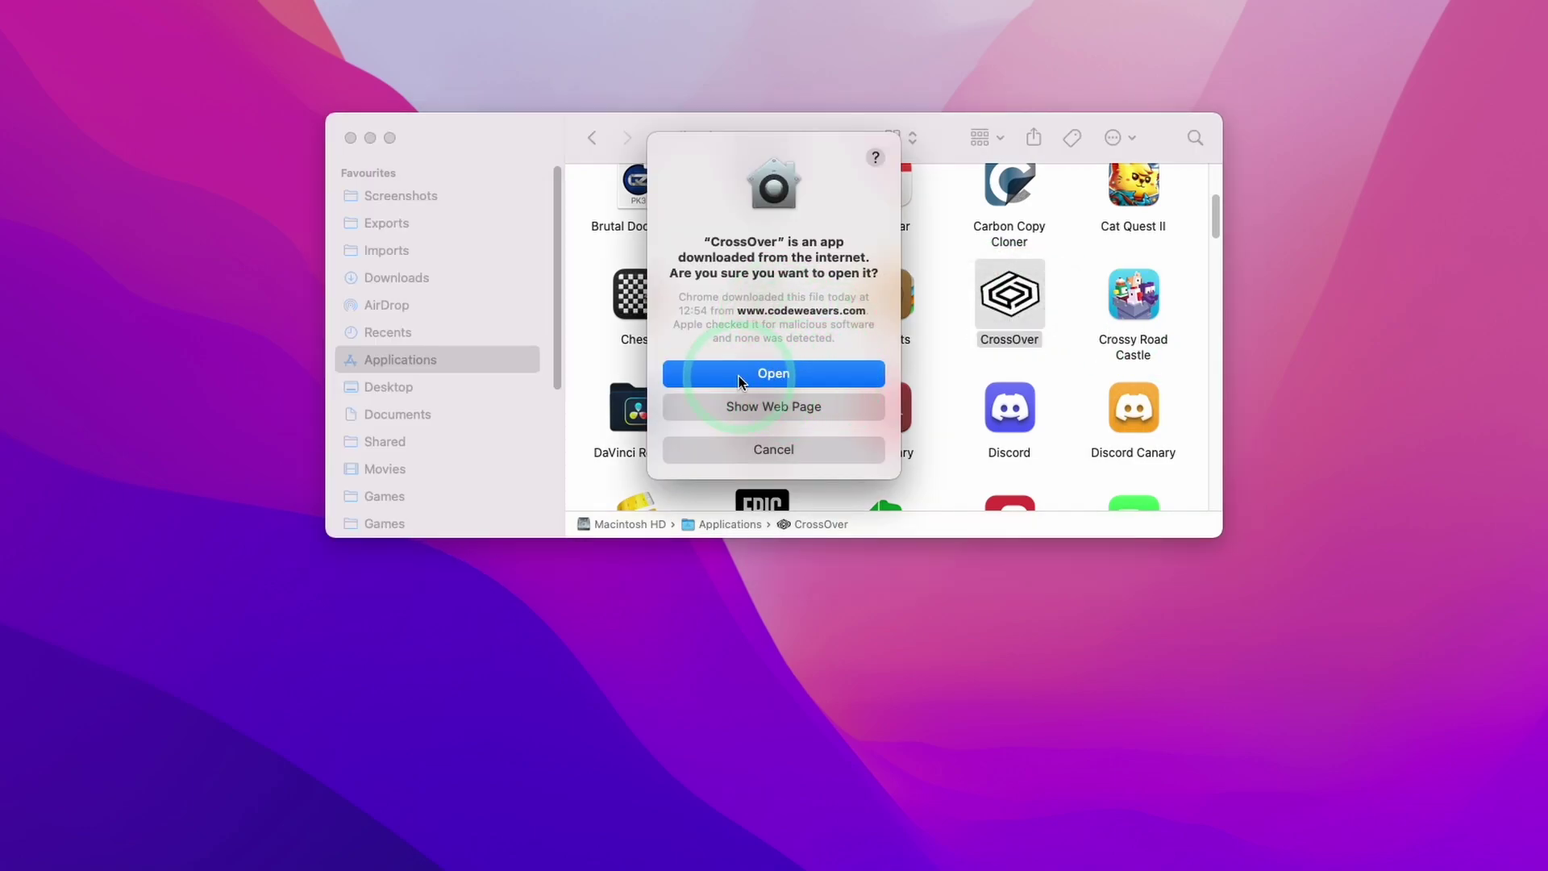
# Confirm opening the downloaded CrossOver app and start its 14-day trial.
pyautogui.click(802, 376)
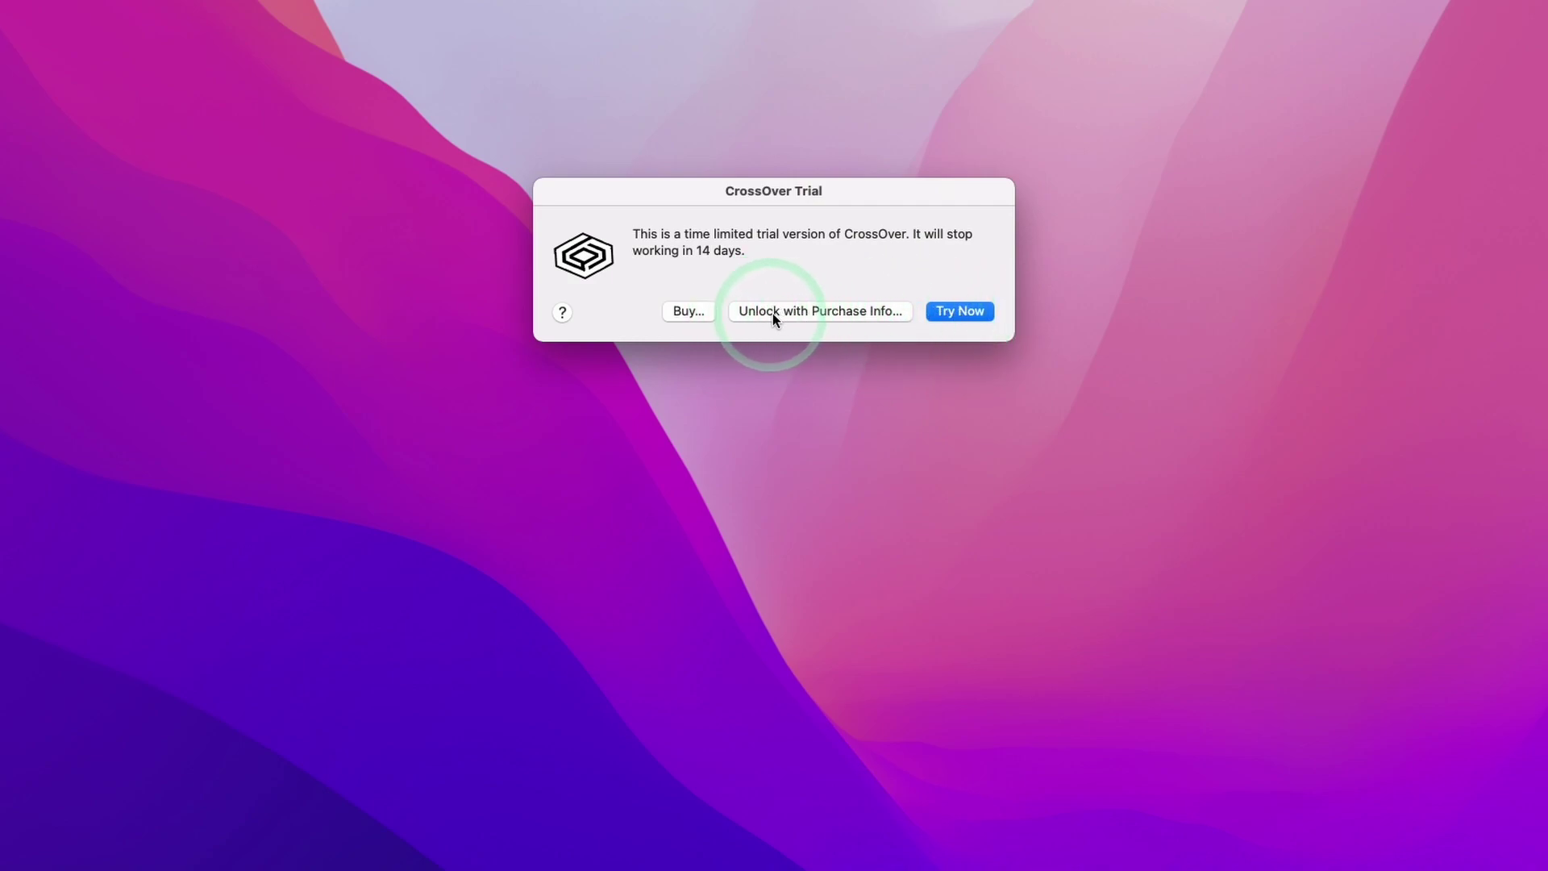
pyautogui.click(952, 313)
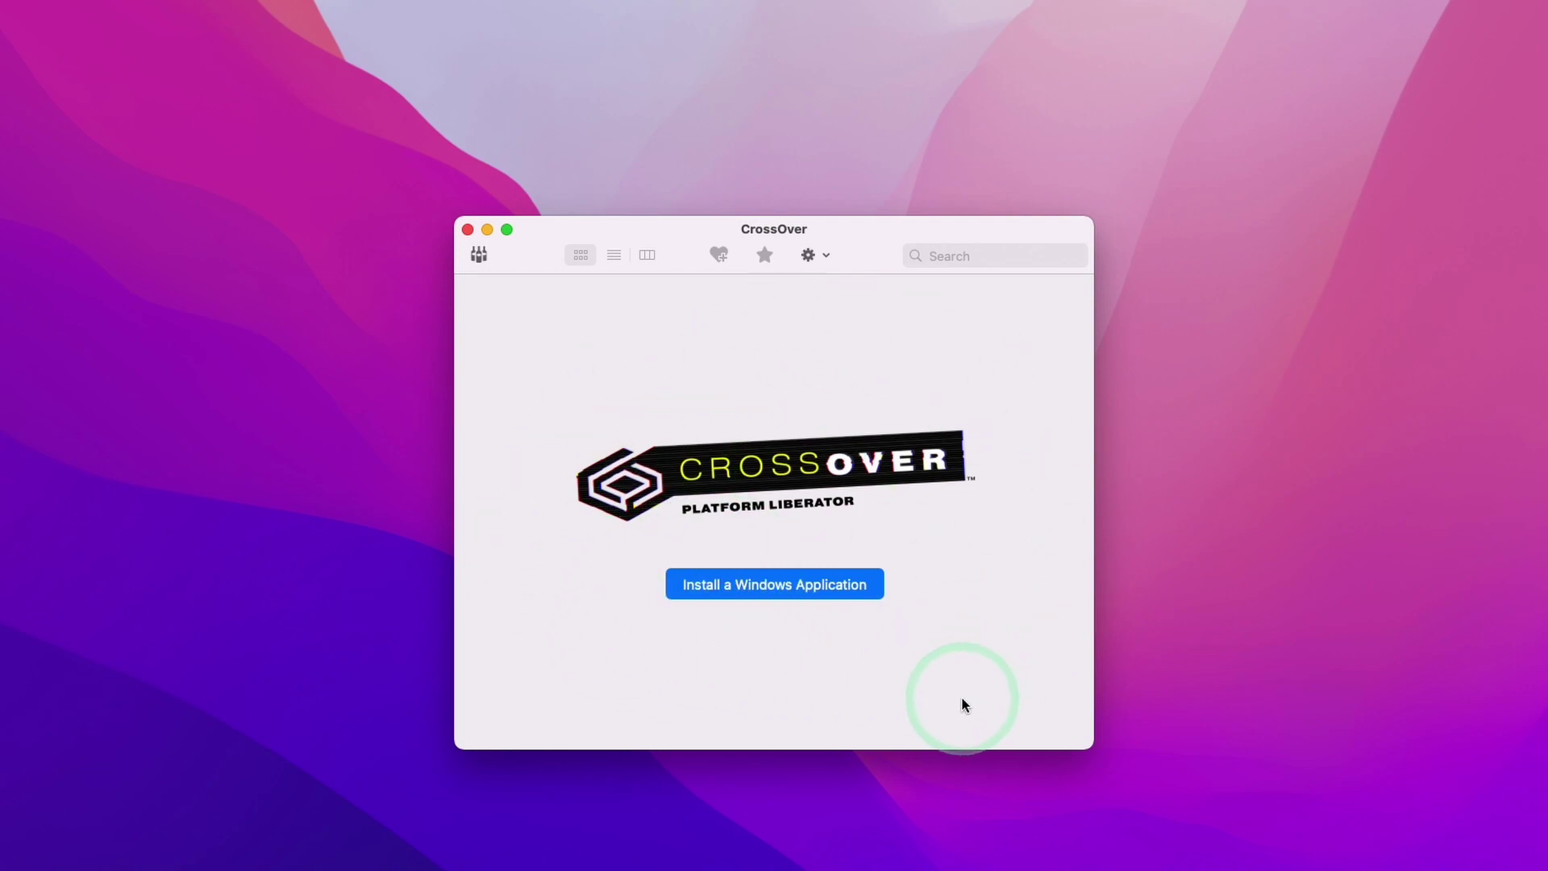
# Search for 'steam' and select Steam as the Windows application to install.
pyautogui.click(735, 588)
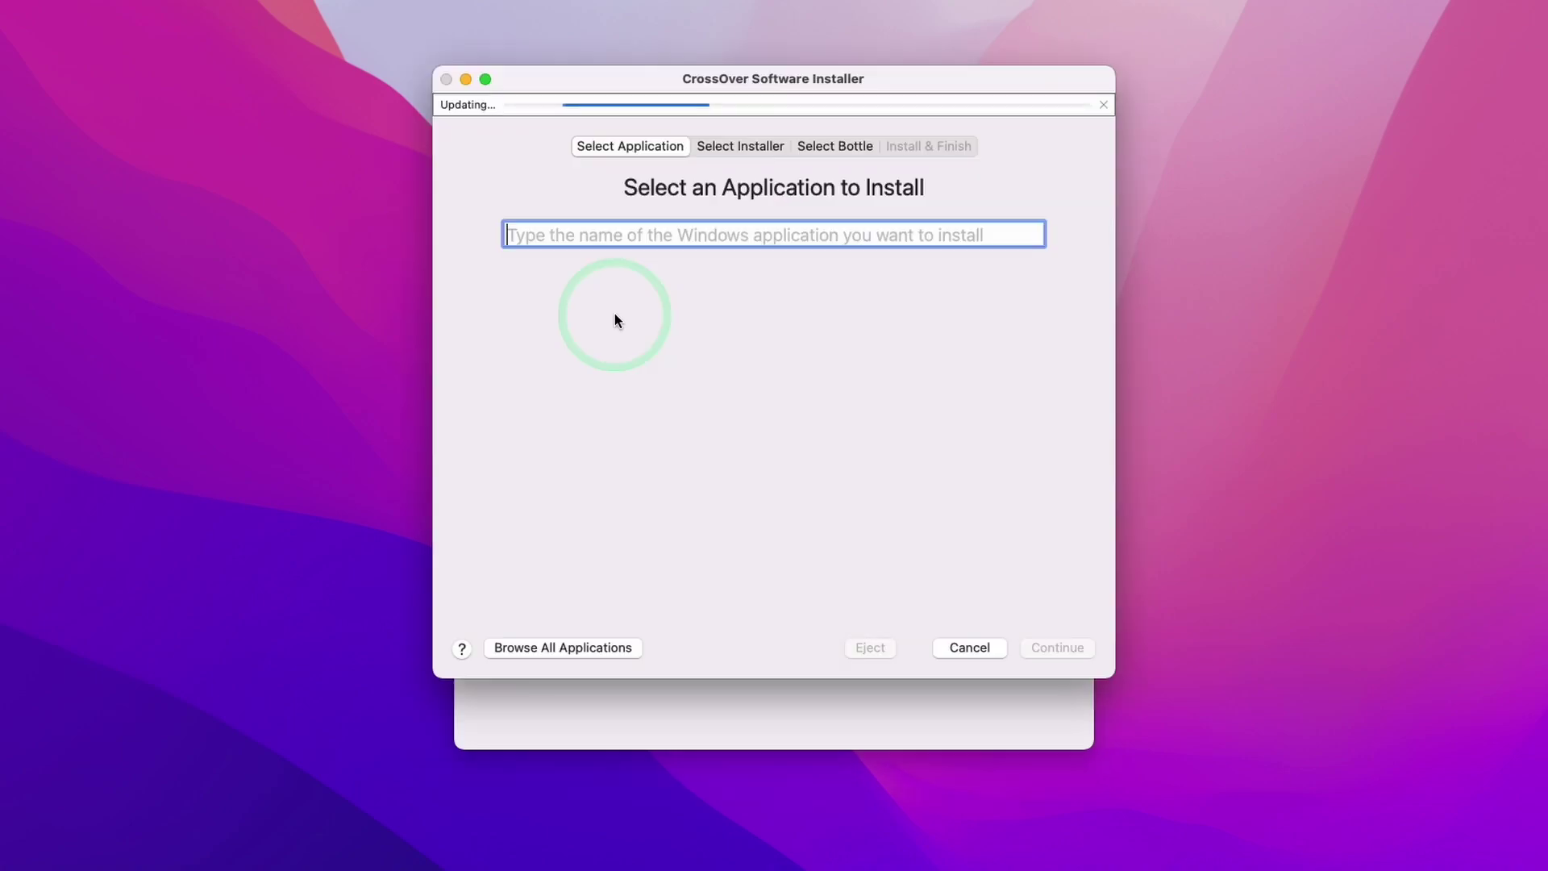
pyautogui.write('steam')
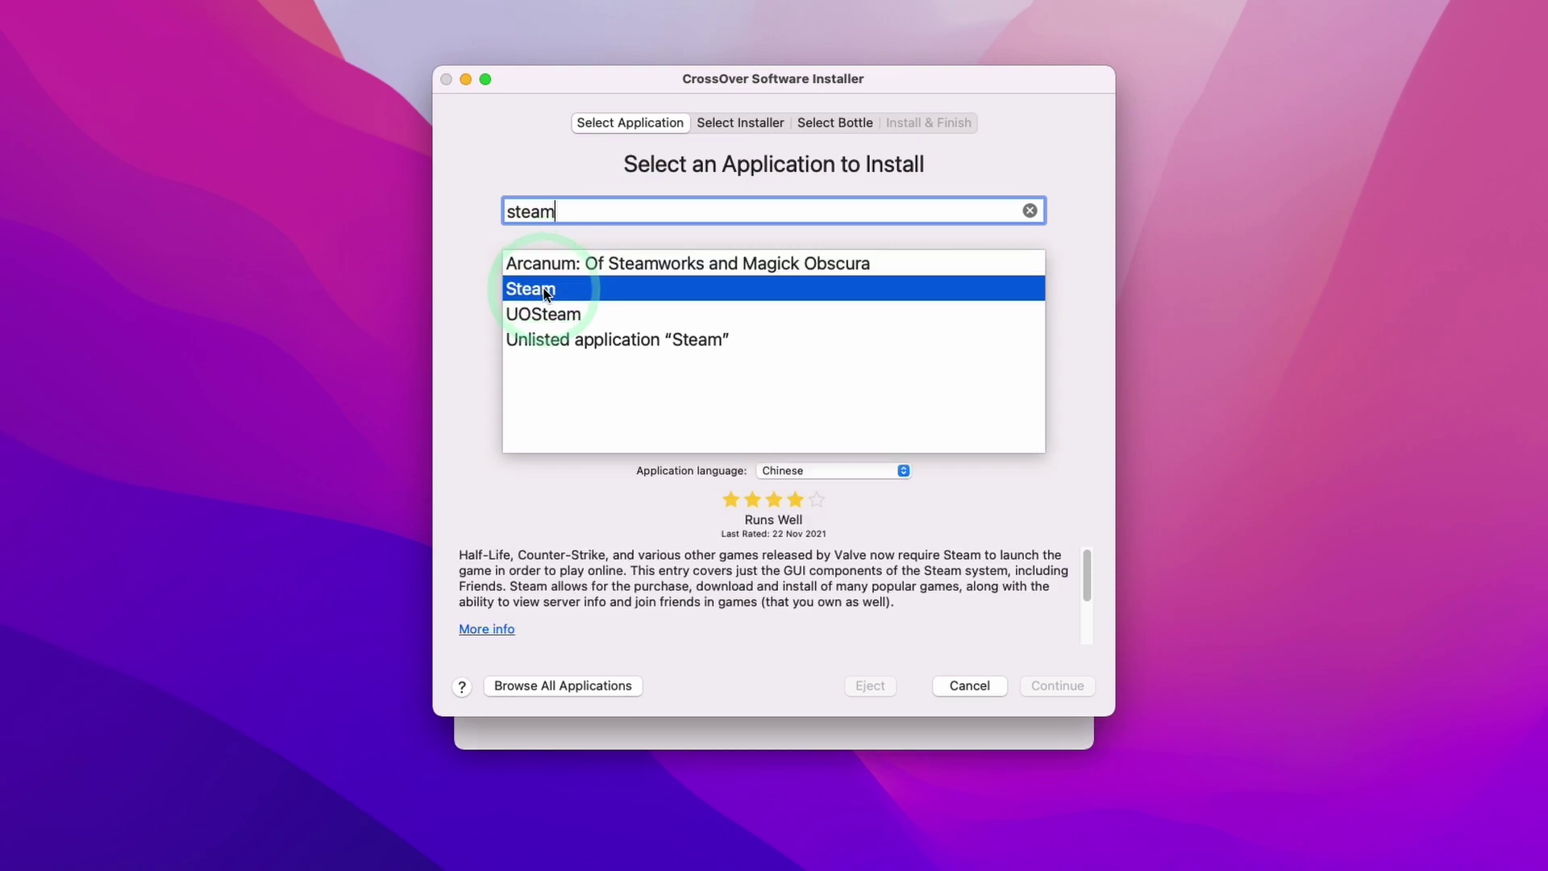
pyautogui.click(539, 291)
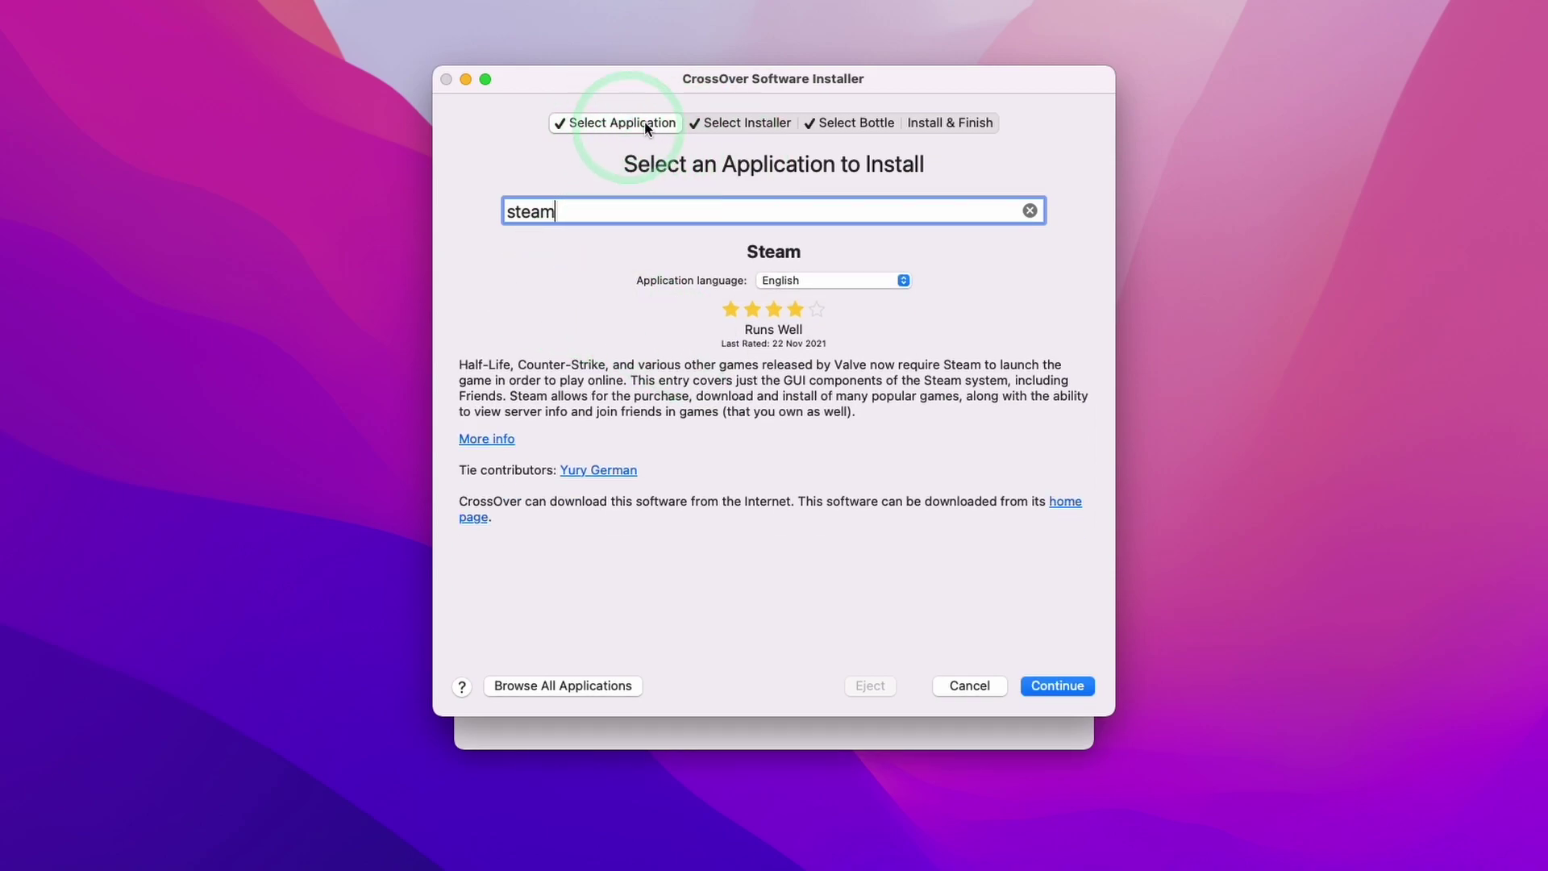
# Use the downloaded Steam installer and a new Windows 7 64-bit bottle, then start installation.
pyautogui.click(742, 127)
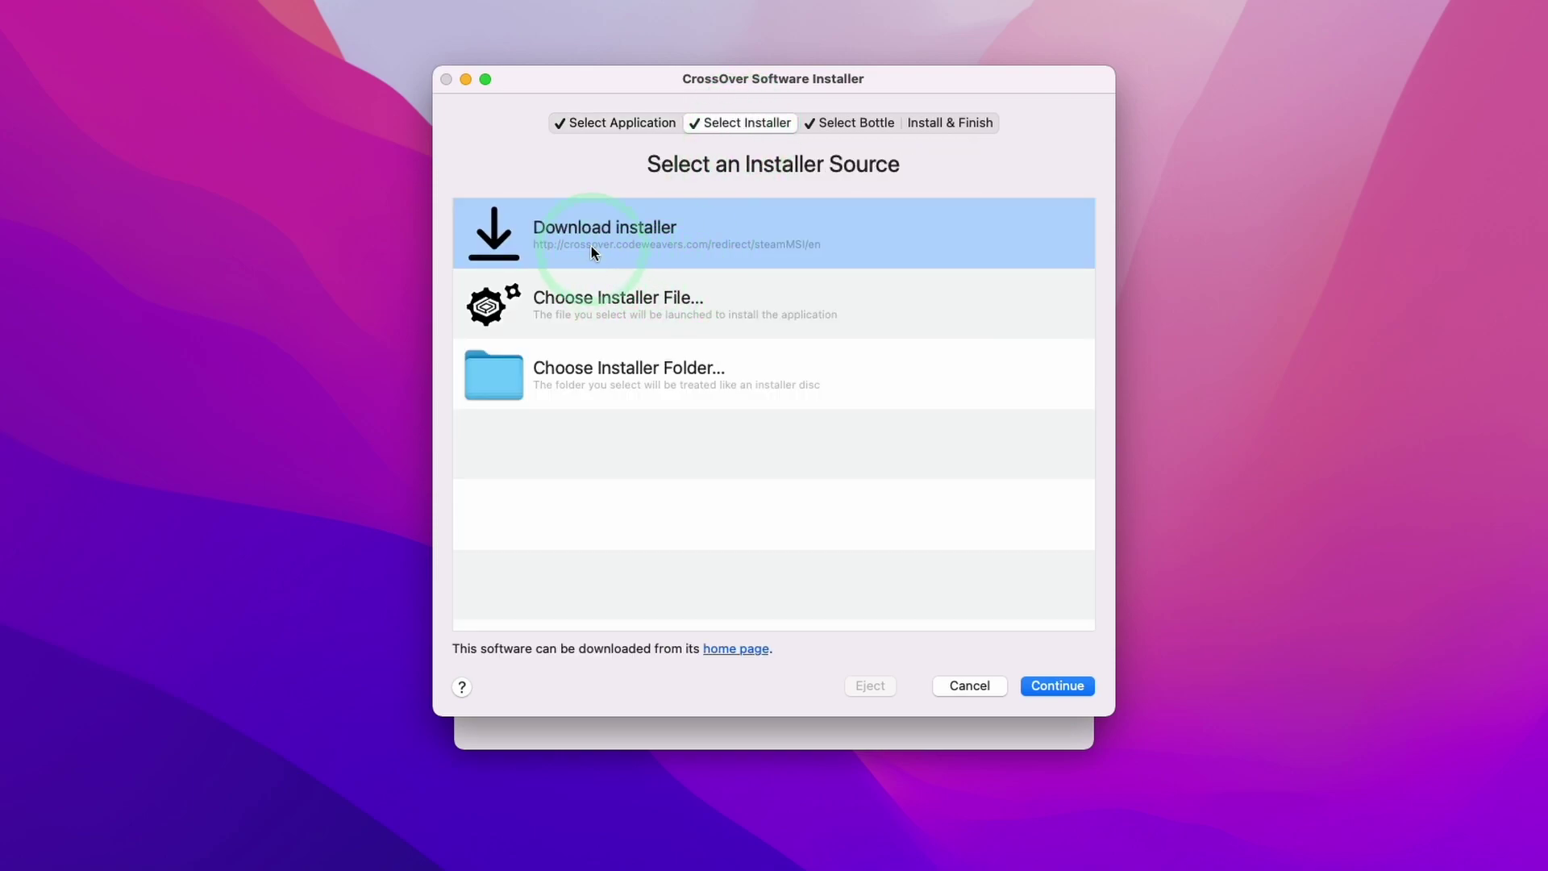
pyautogui.click(690, 428)
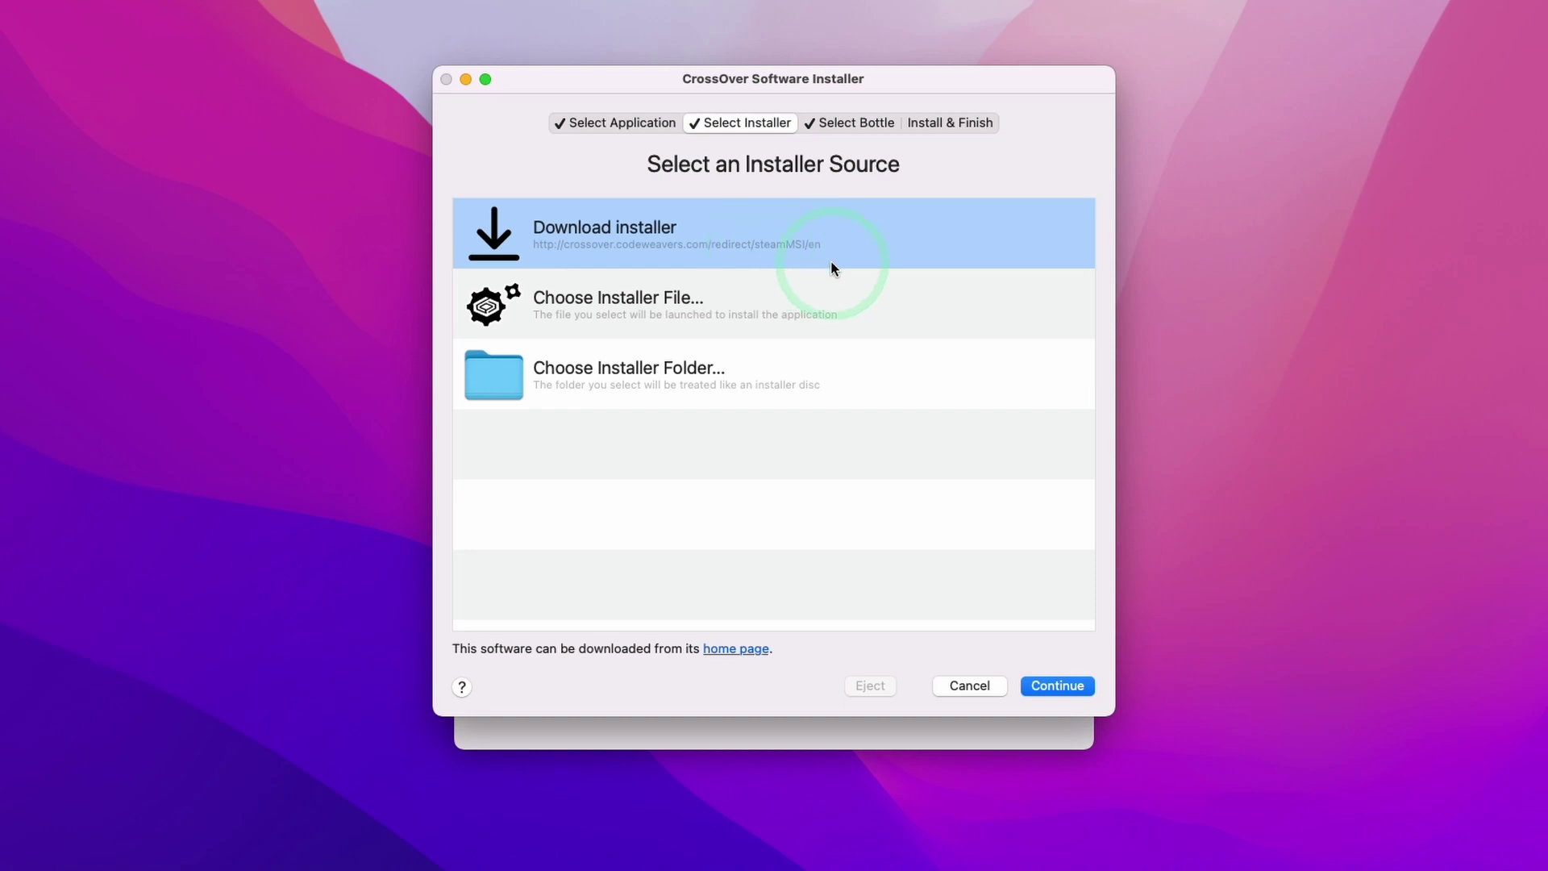
pyautogui.click(868, 125)
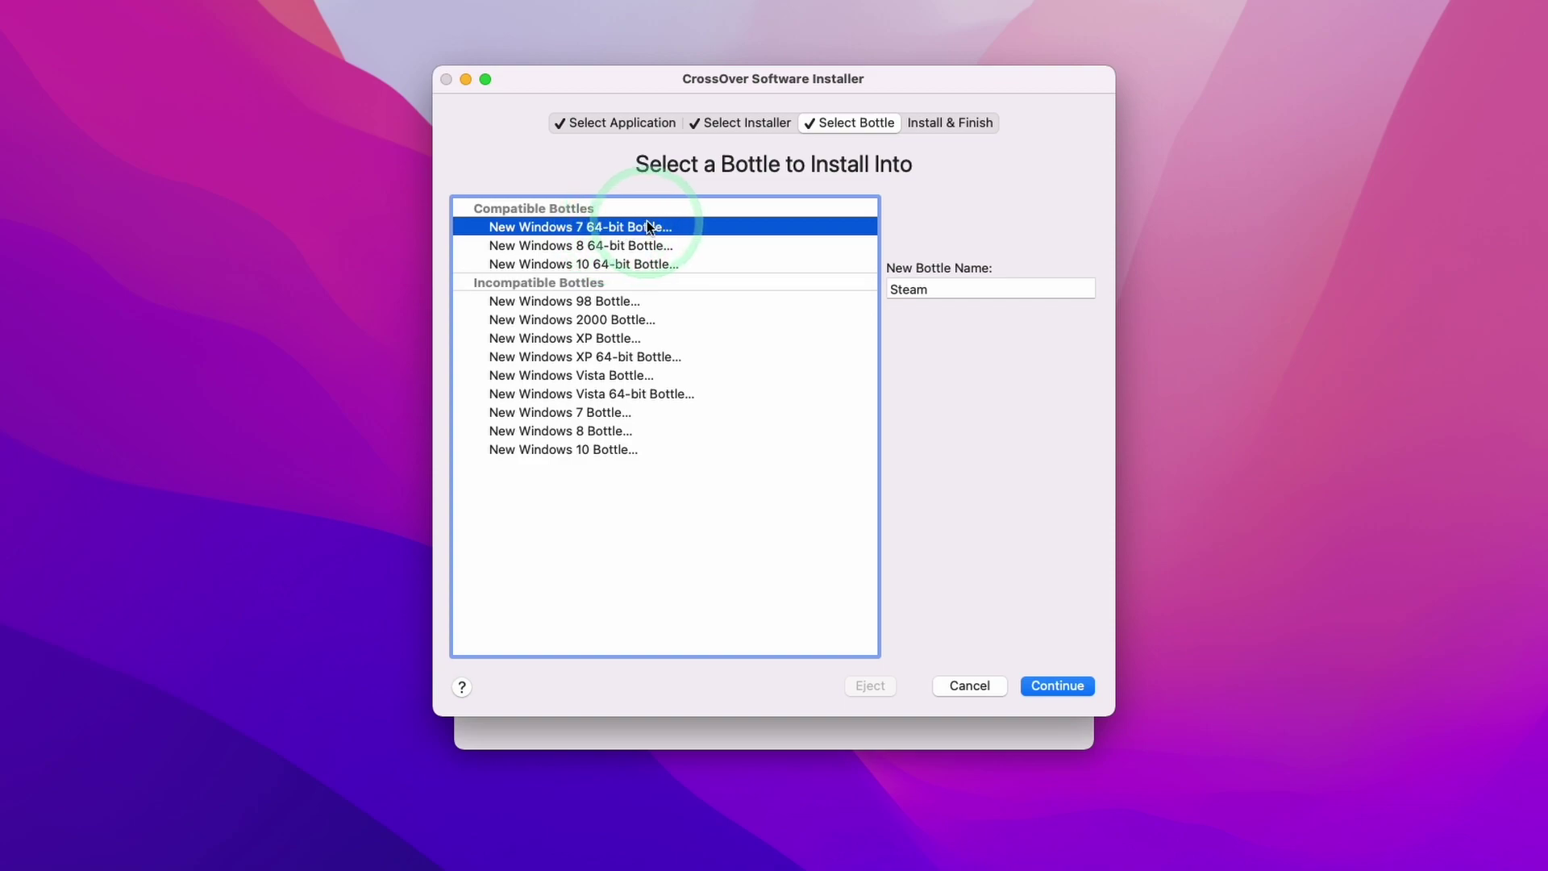
pyautogui.click(936, 125)
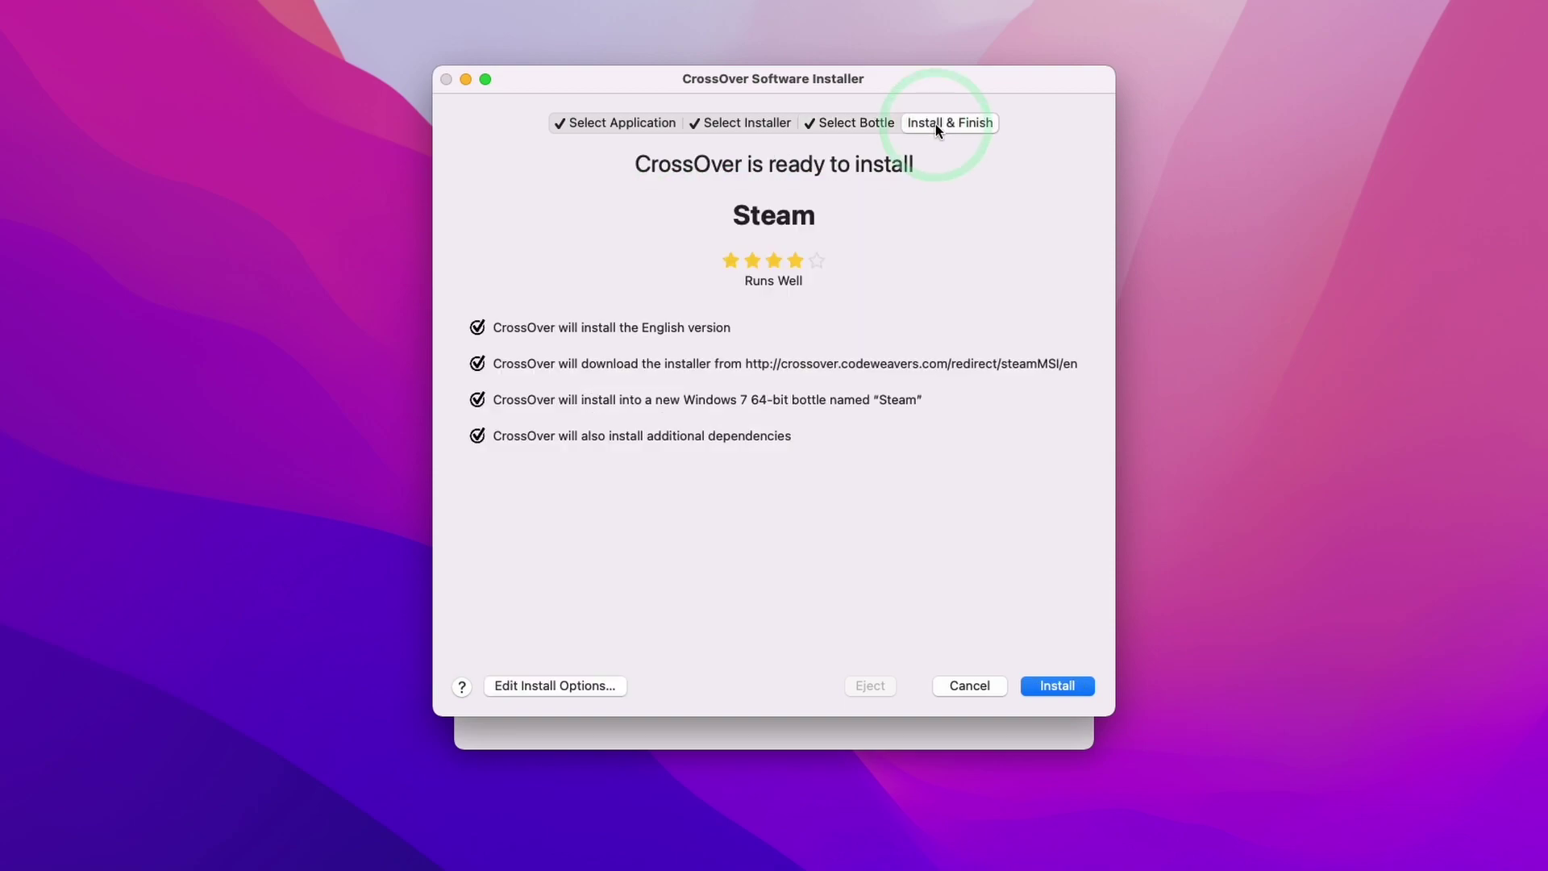
pyautogui.click(1059, 686)
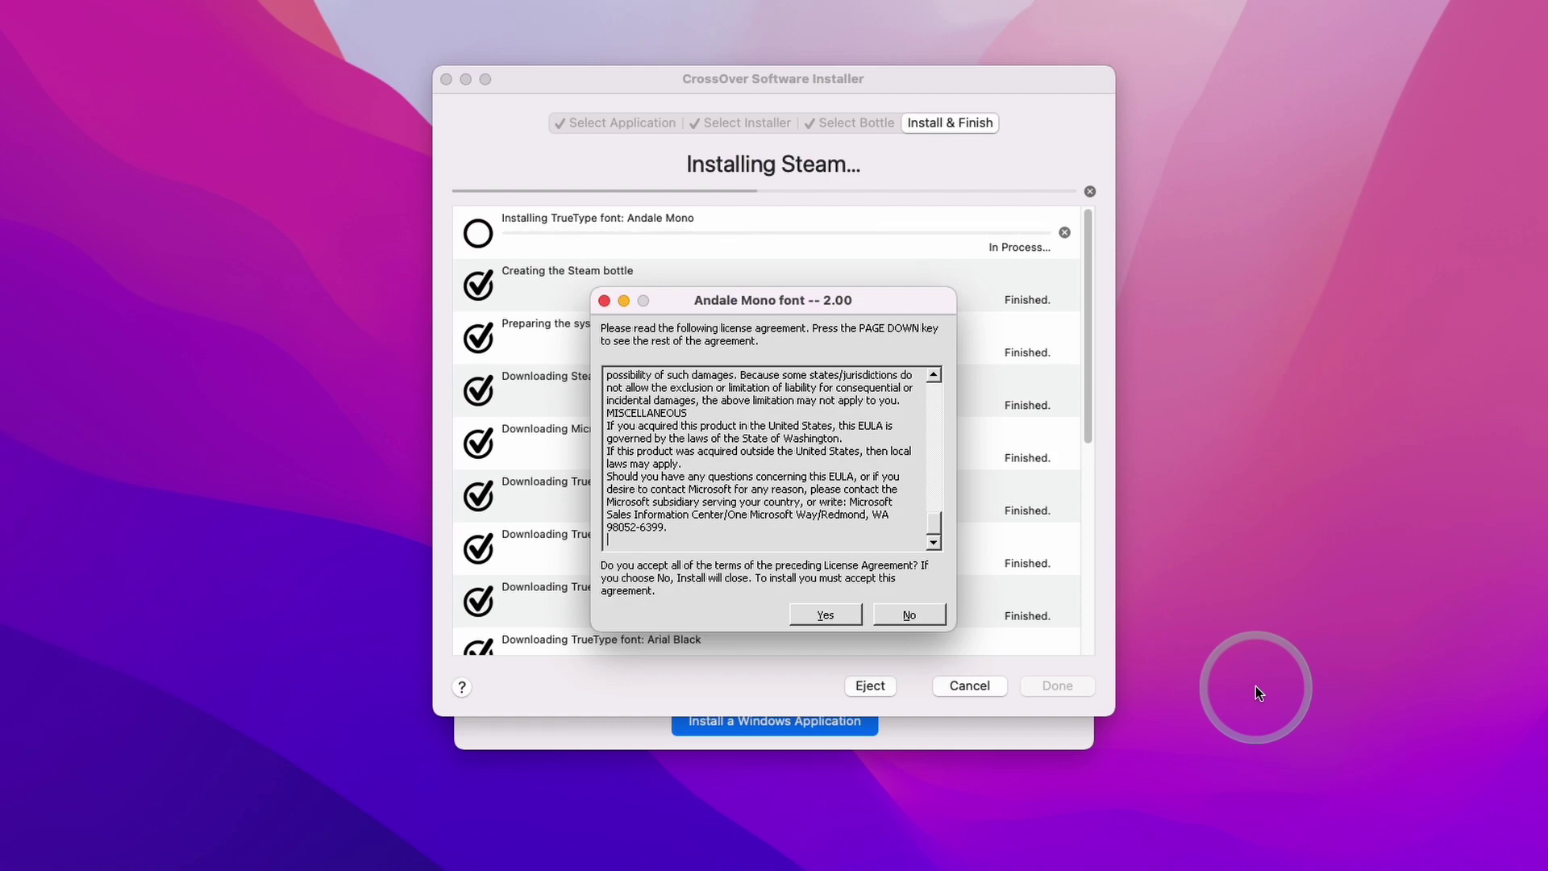
# Accept the Andale Mono font licence and complete the MSXML XML Parser setup.
pyautogui.click(825, 617)
pyautogui.click(838, 618)
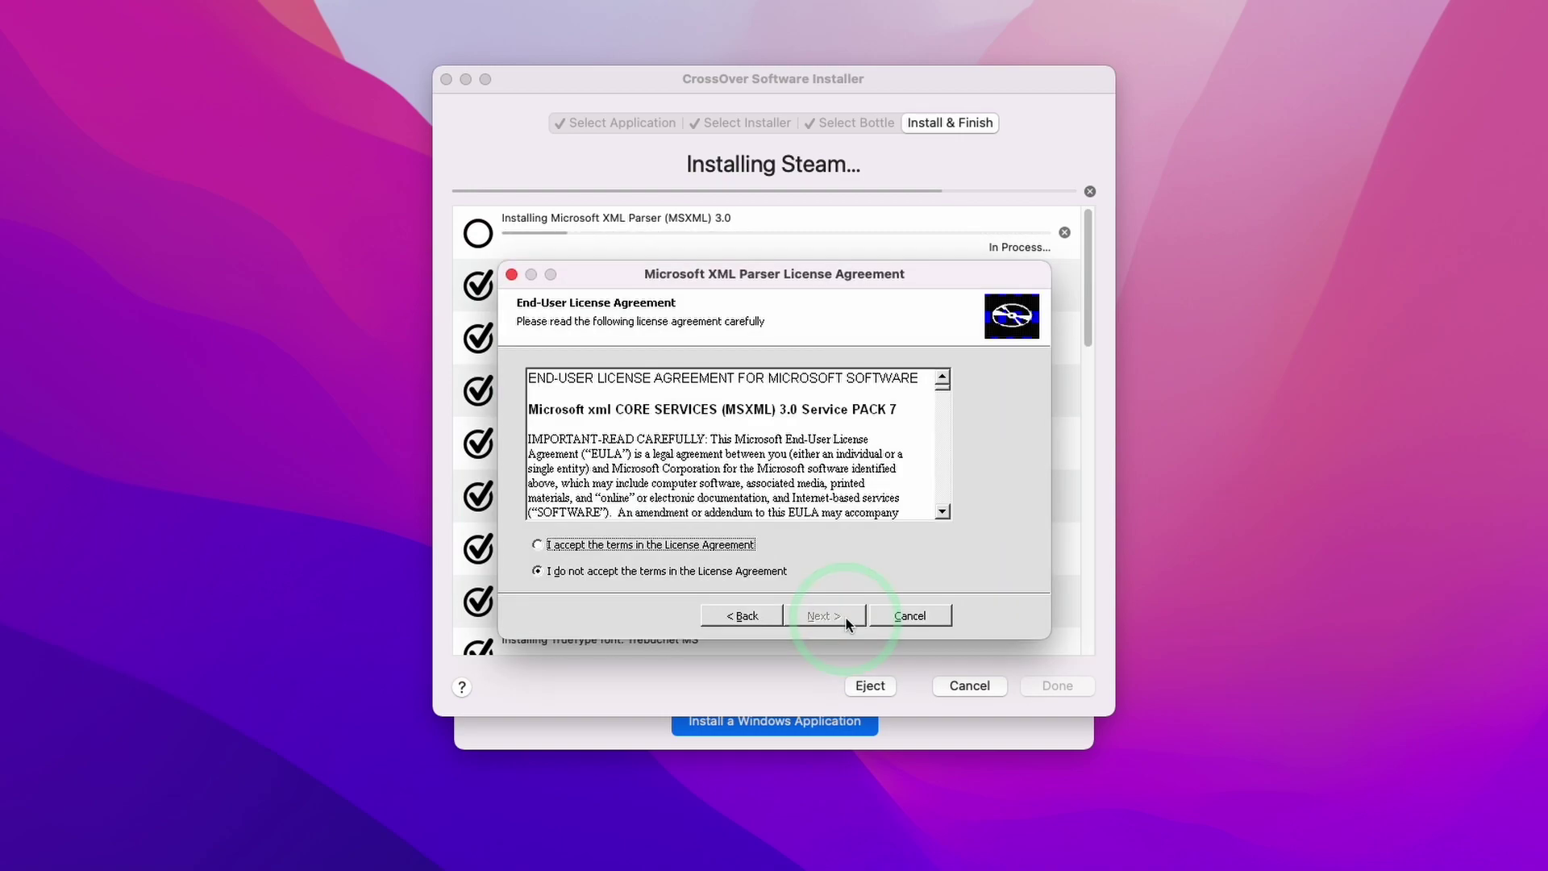
pyautogui.click(685, 548)
pyautogui.click(538, 545)
pyautogui.click(813, 618)
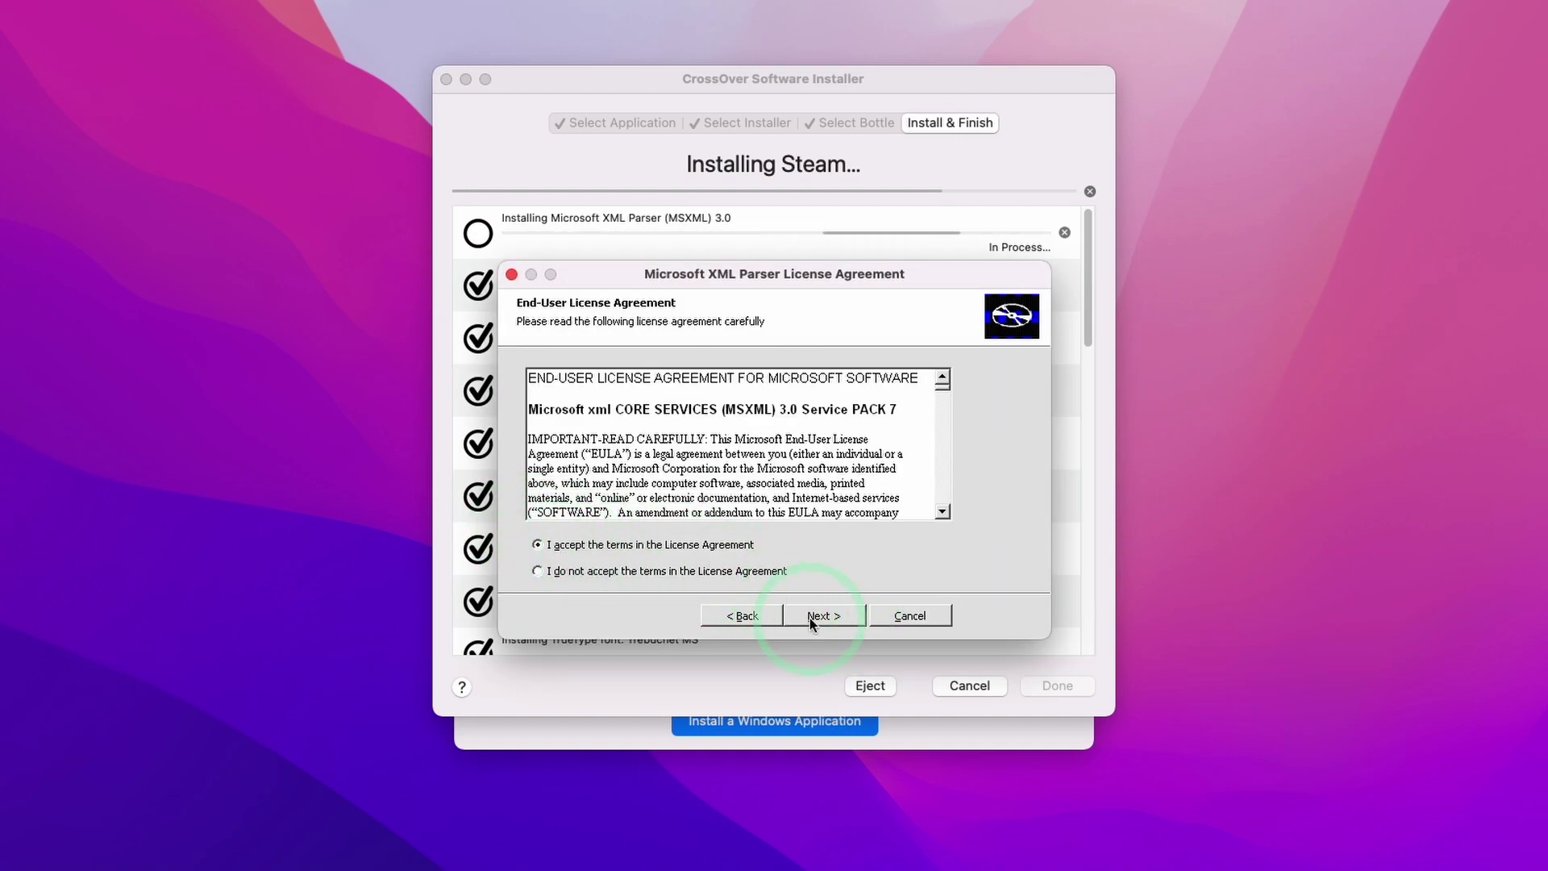
pyautogui.click(852, 617)
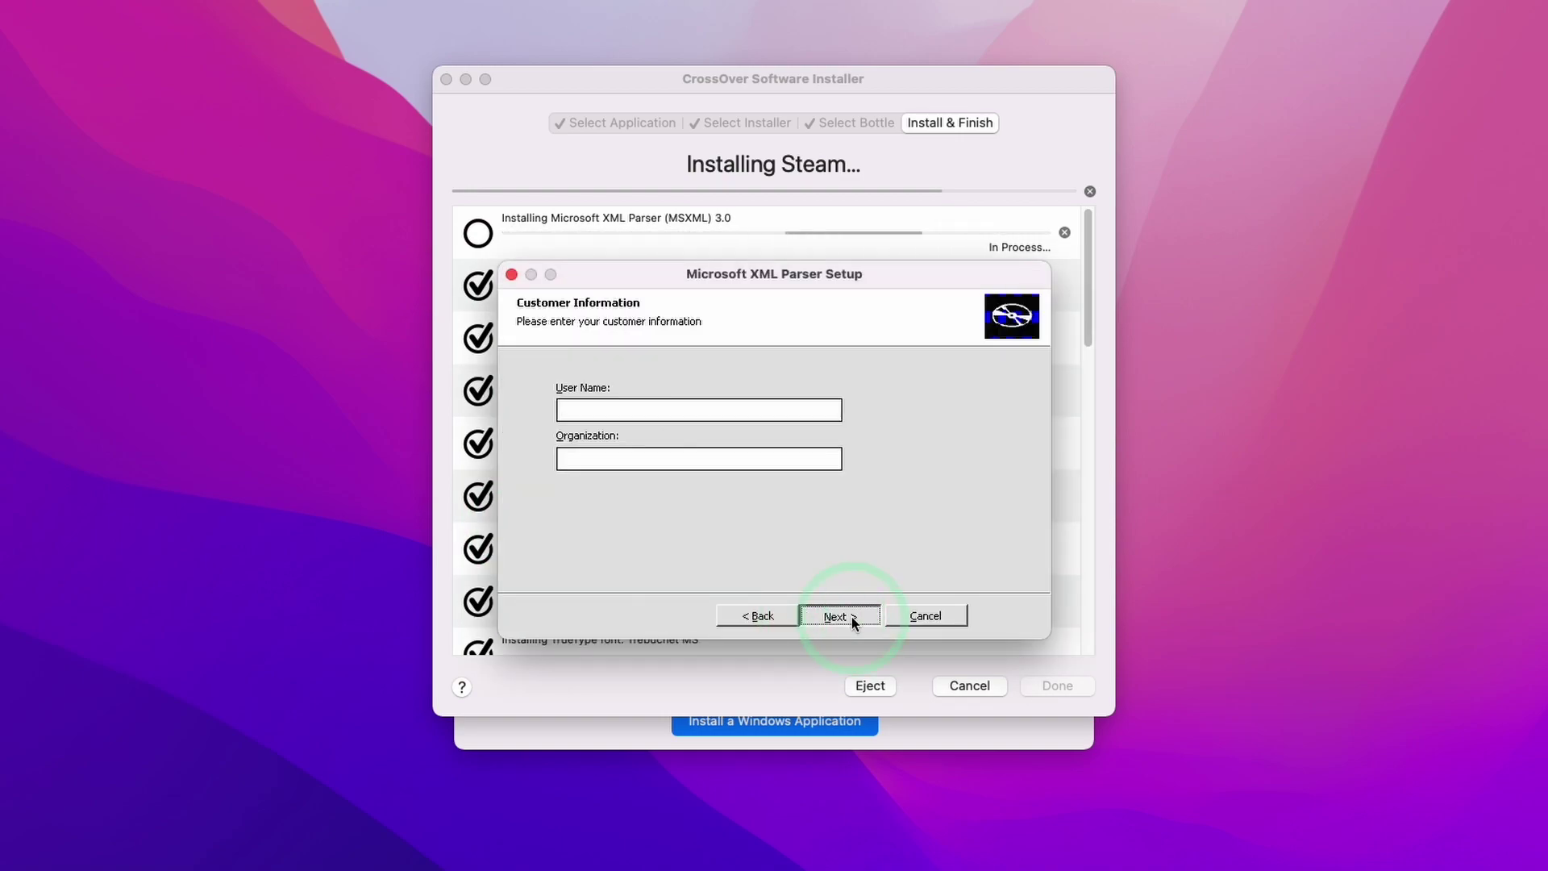
pyautogui.click(853, 616)
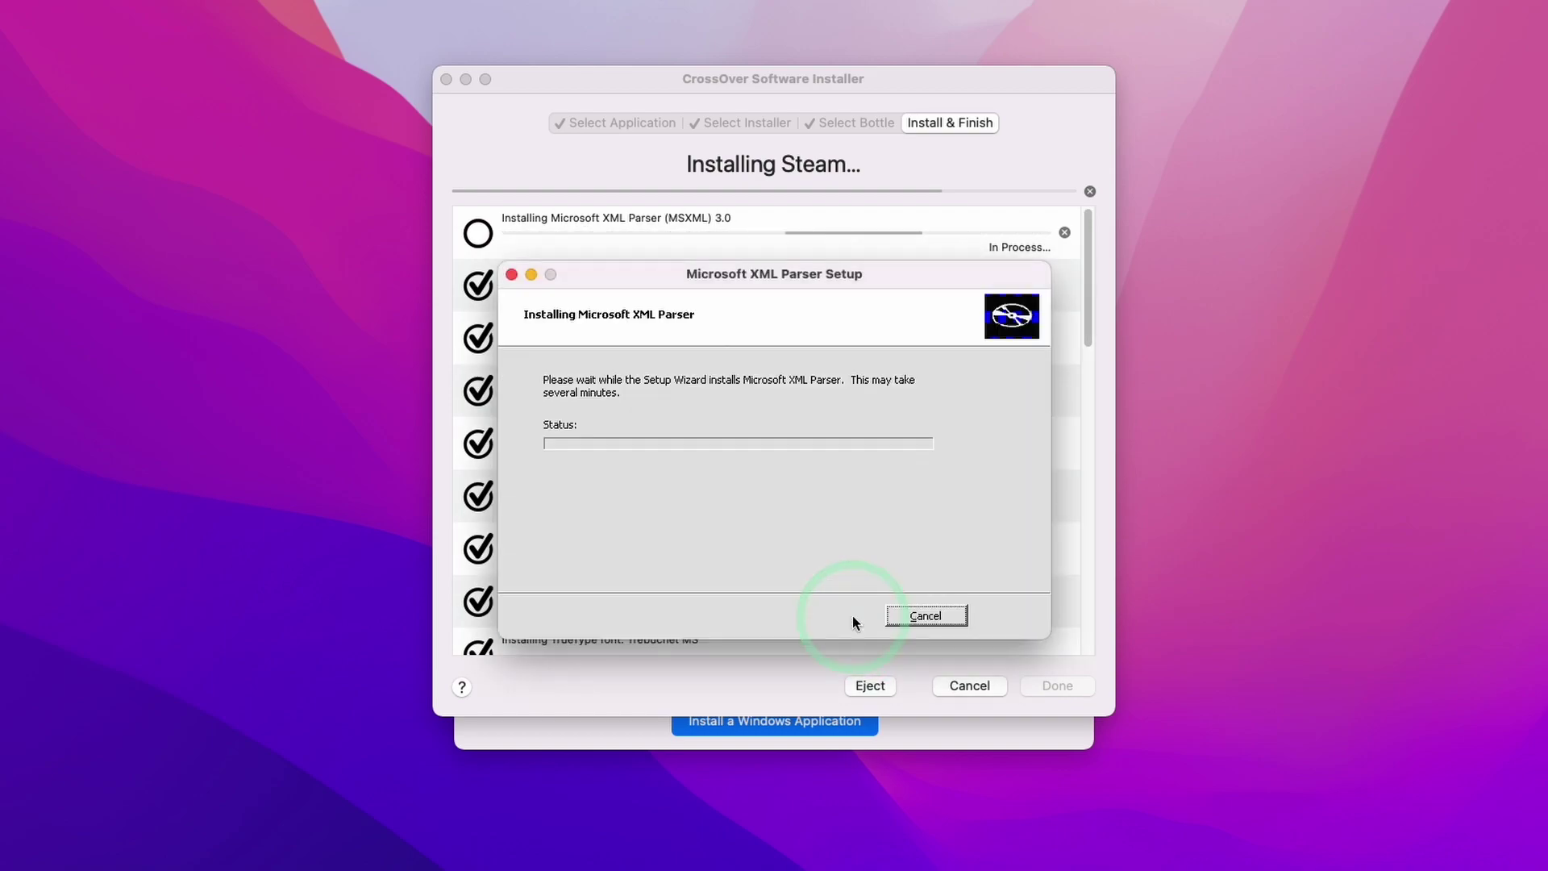
pyautogui.click(908, 613)
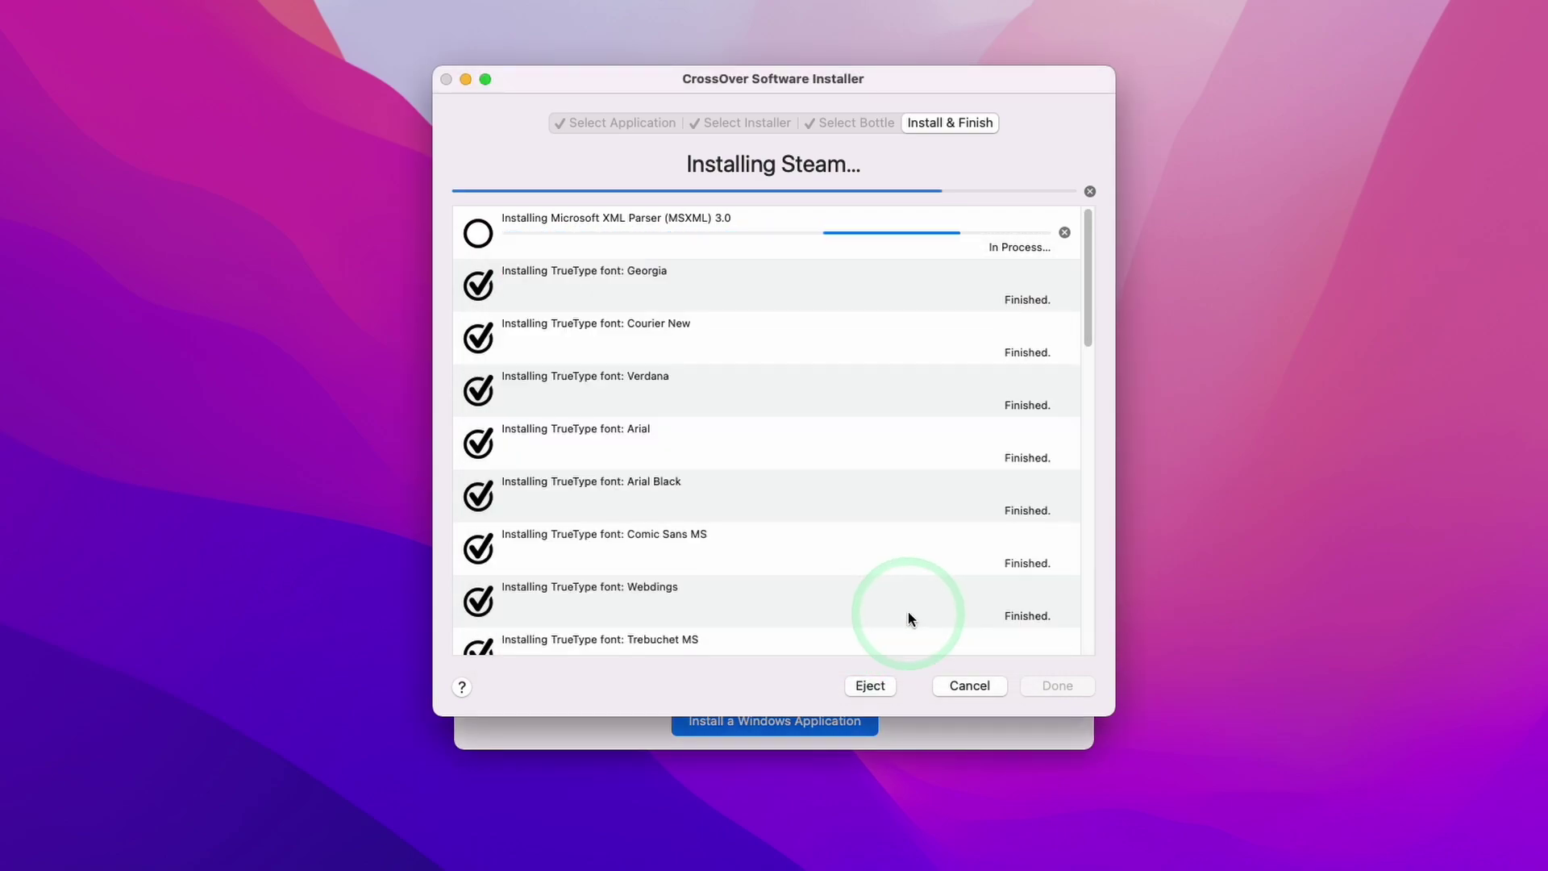
# Run Steam Setup in English to the default folder and launch Steam.
pyautogui.click(758, 594)
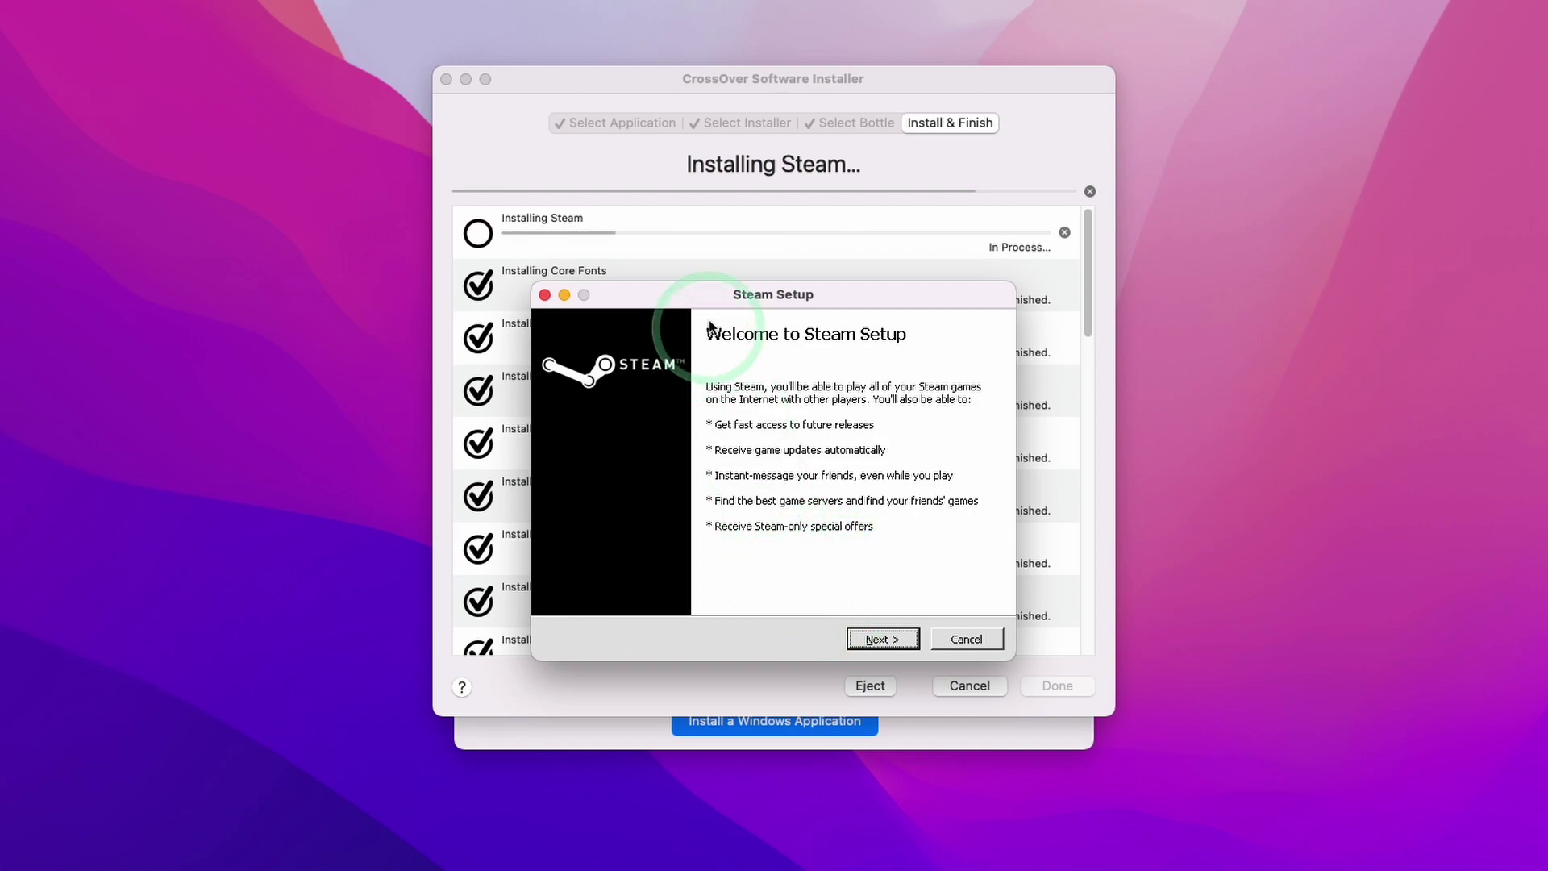
pyautogui.click(874, 641)
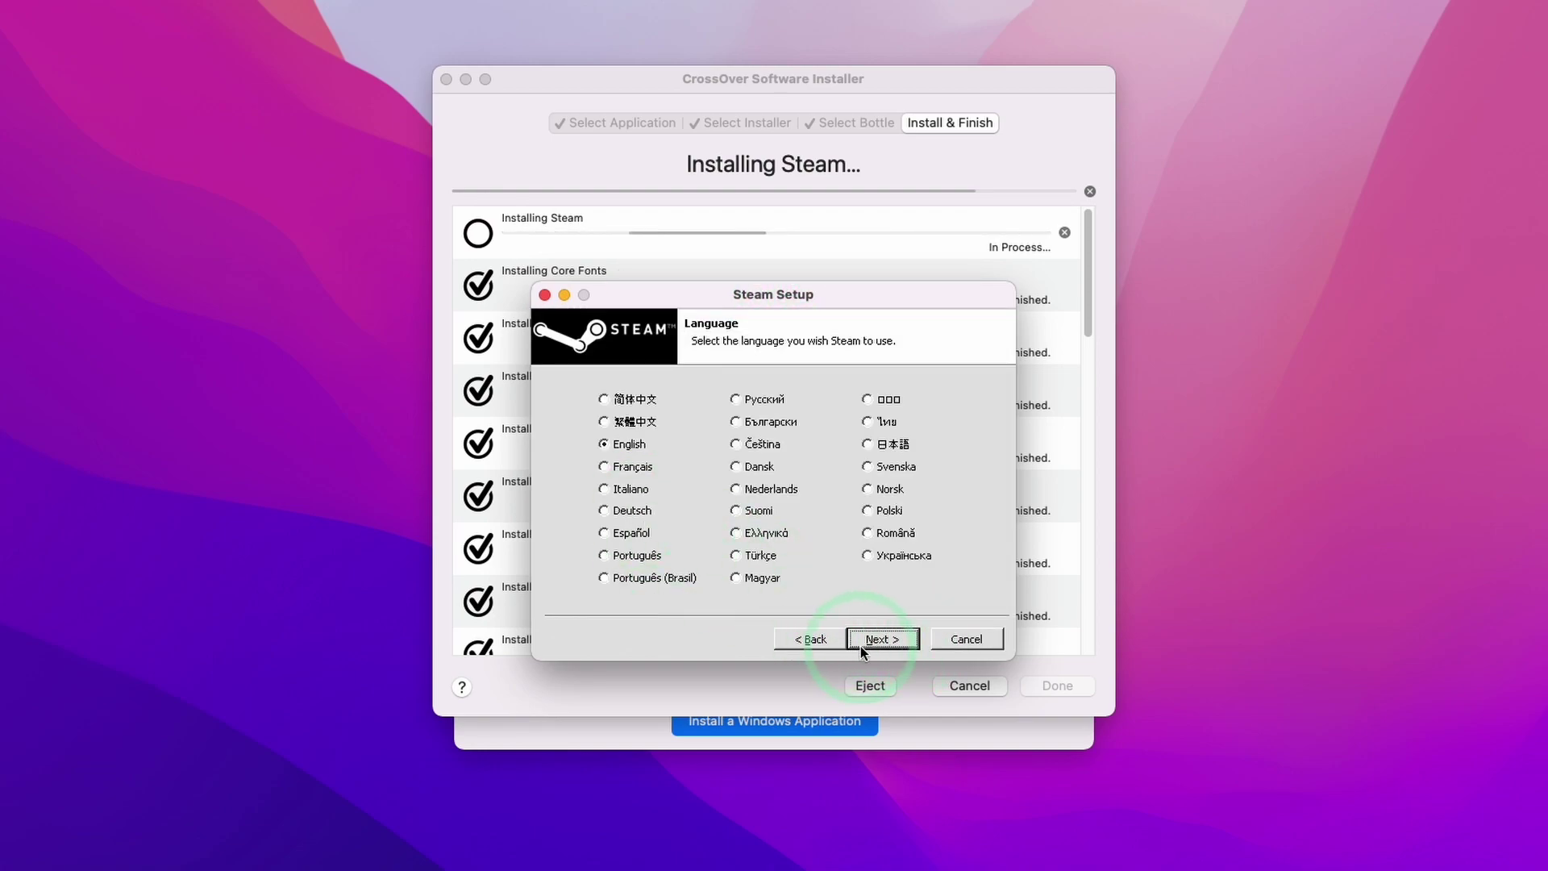
pyautogui.click(865, 641)
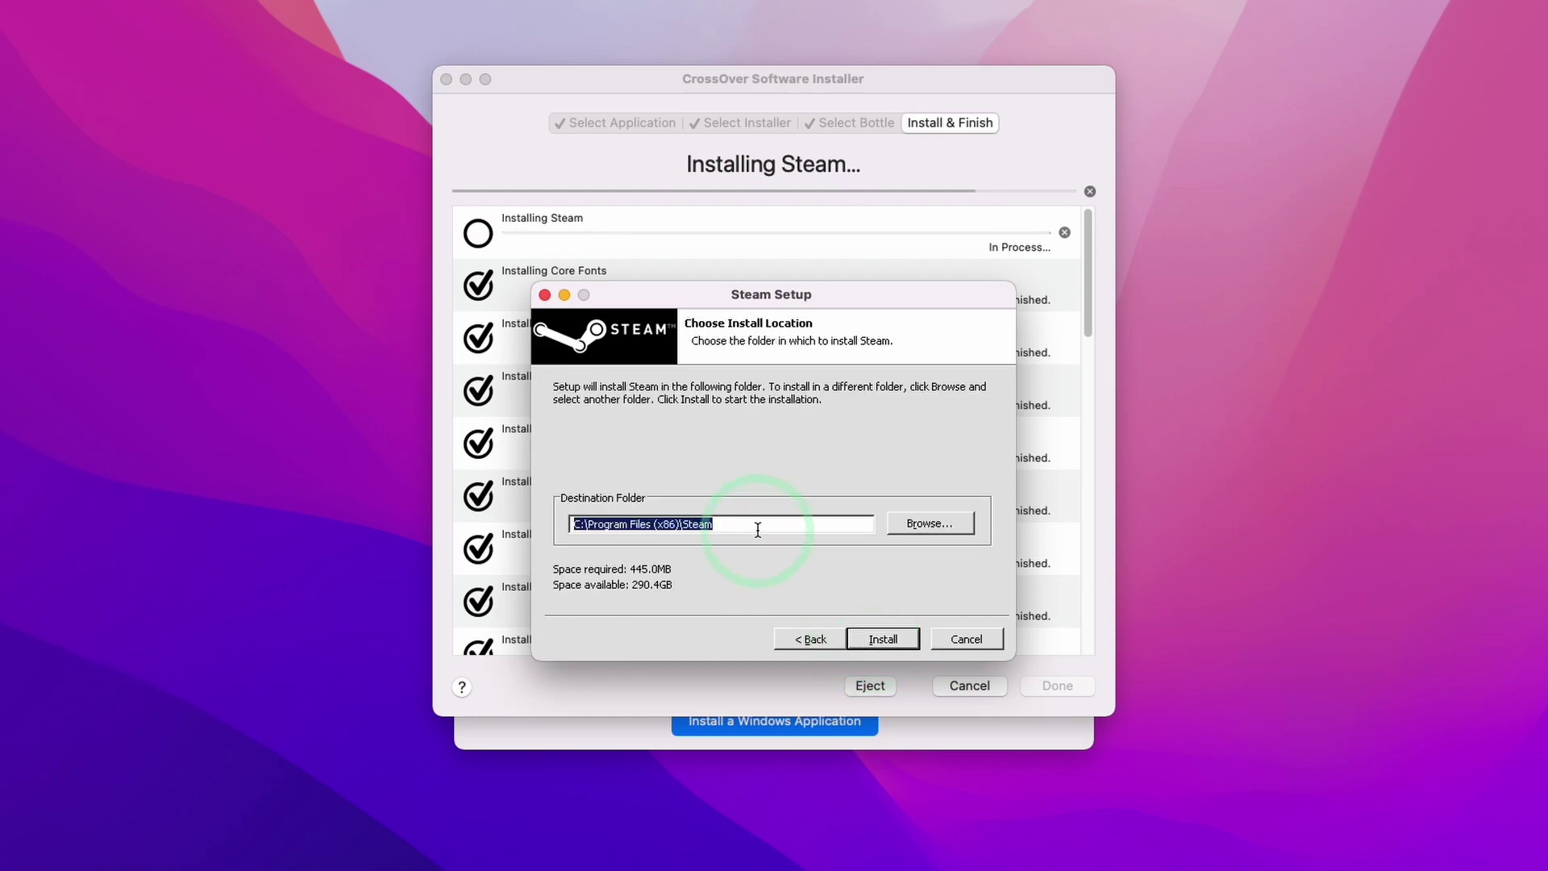
pyautogui.click(889, 641)
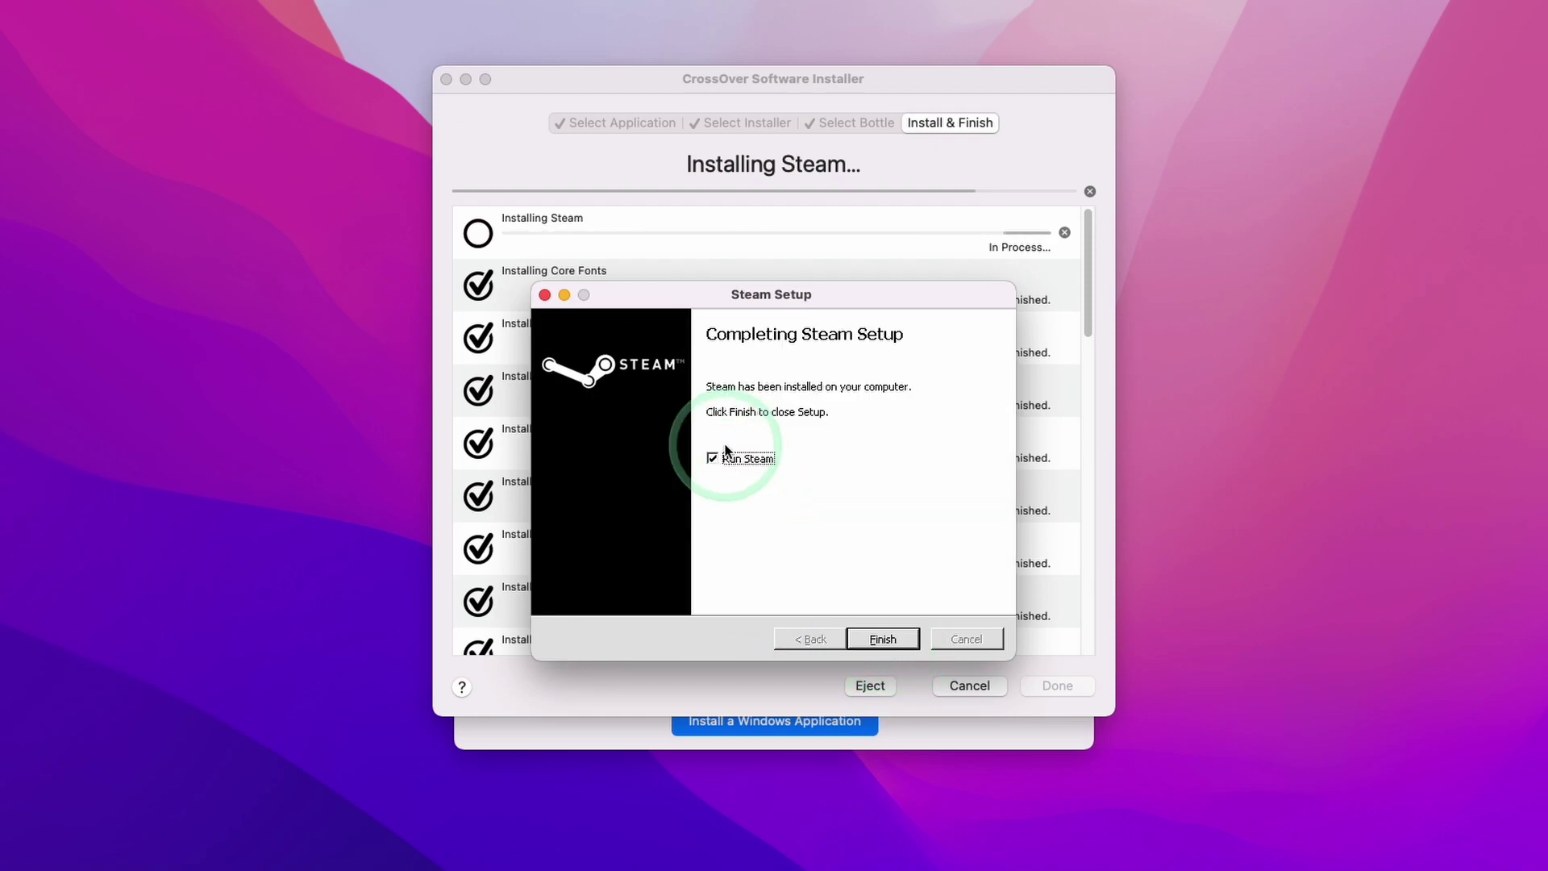
pyautogui.click(890, 641)
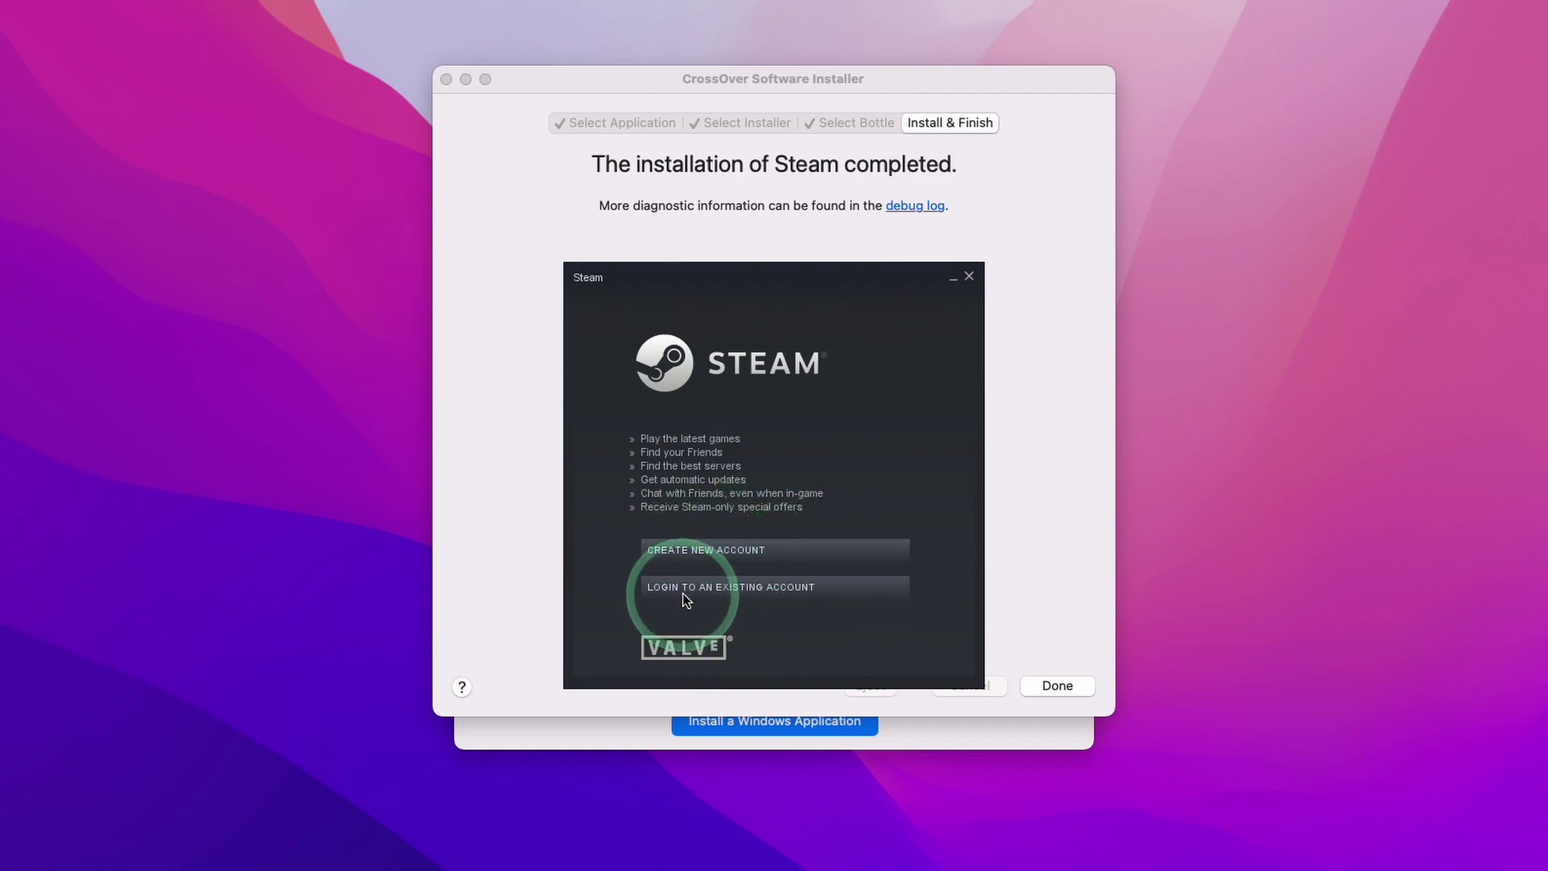
# Sign in to the existing Steam account and authorise this computer with the Steam Guard code.
pyautogui.click(822, 595)
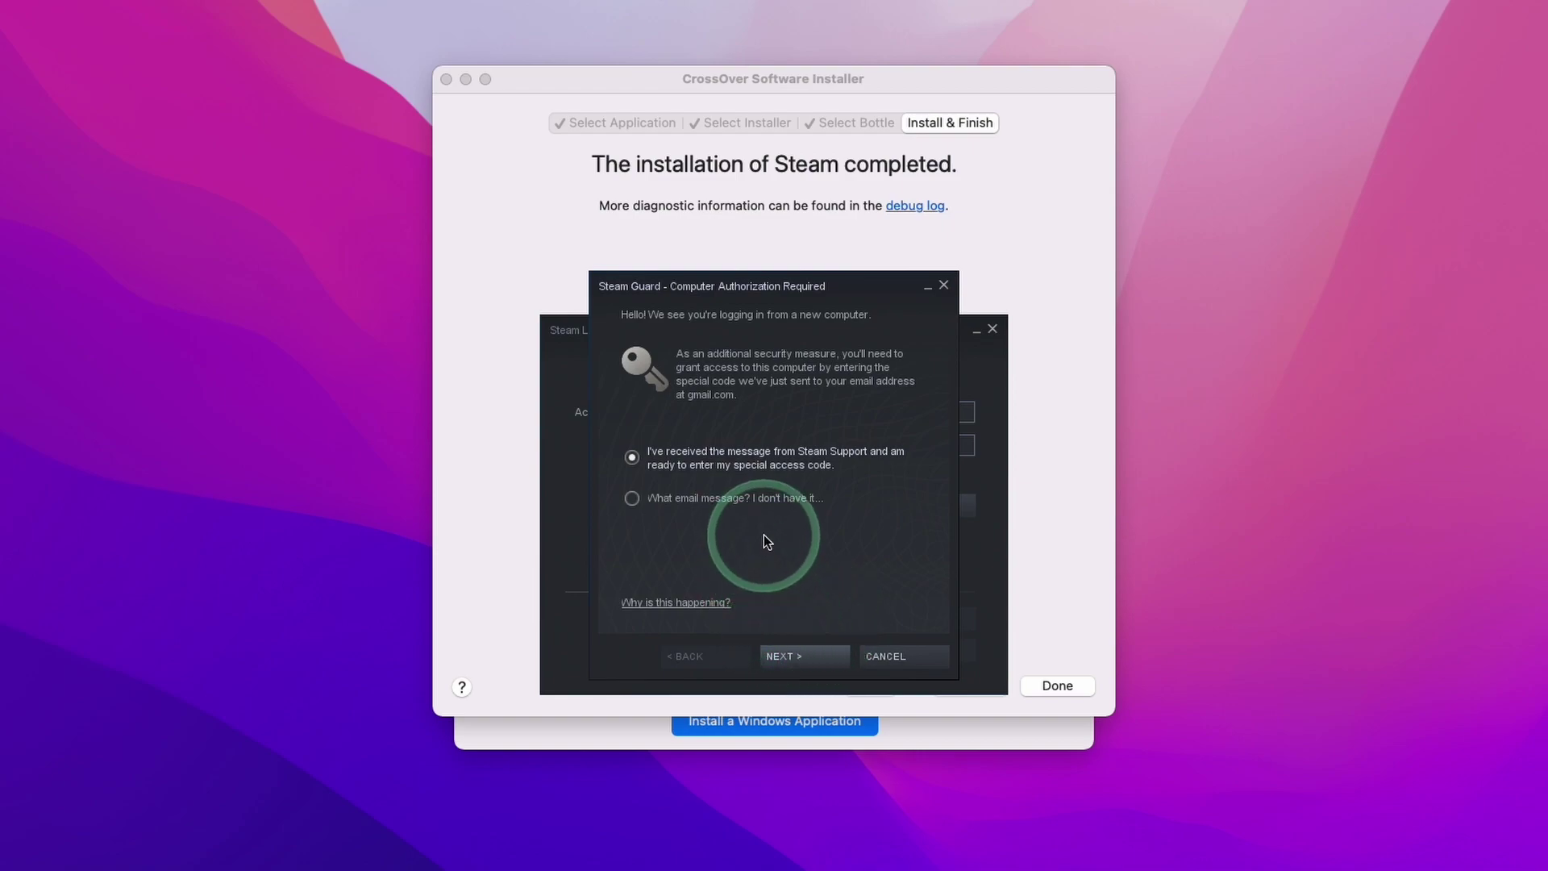
pyautogui.click(814, 664)
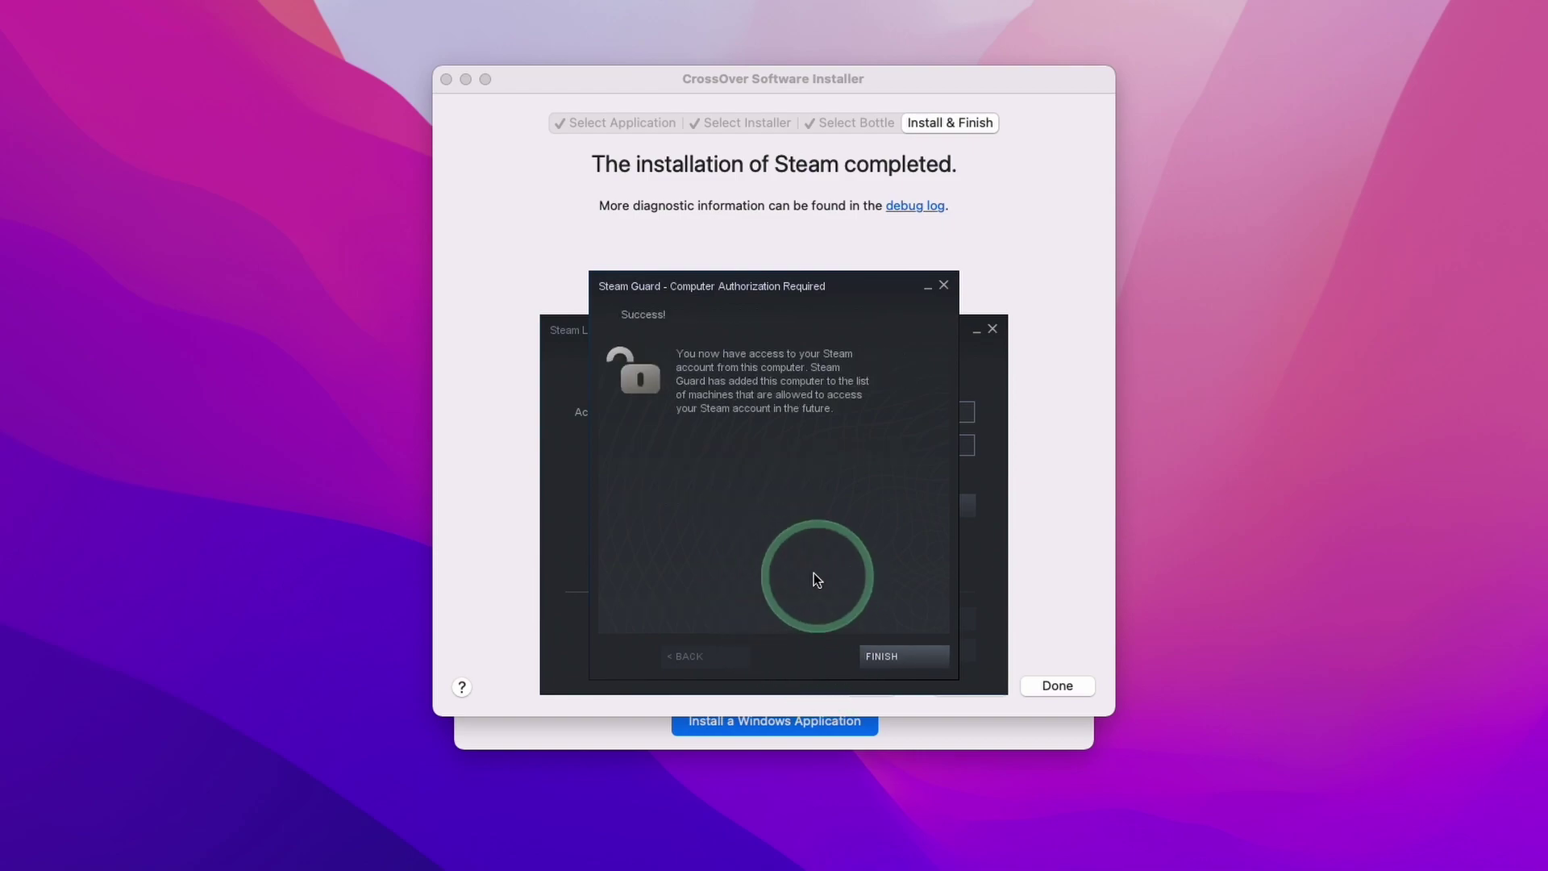
pyautogui.click(893, 657)
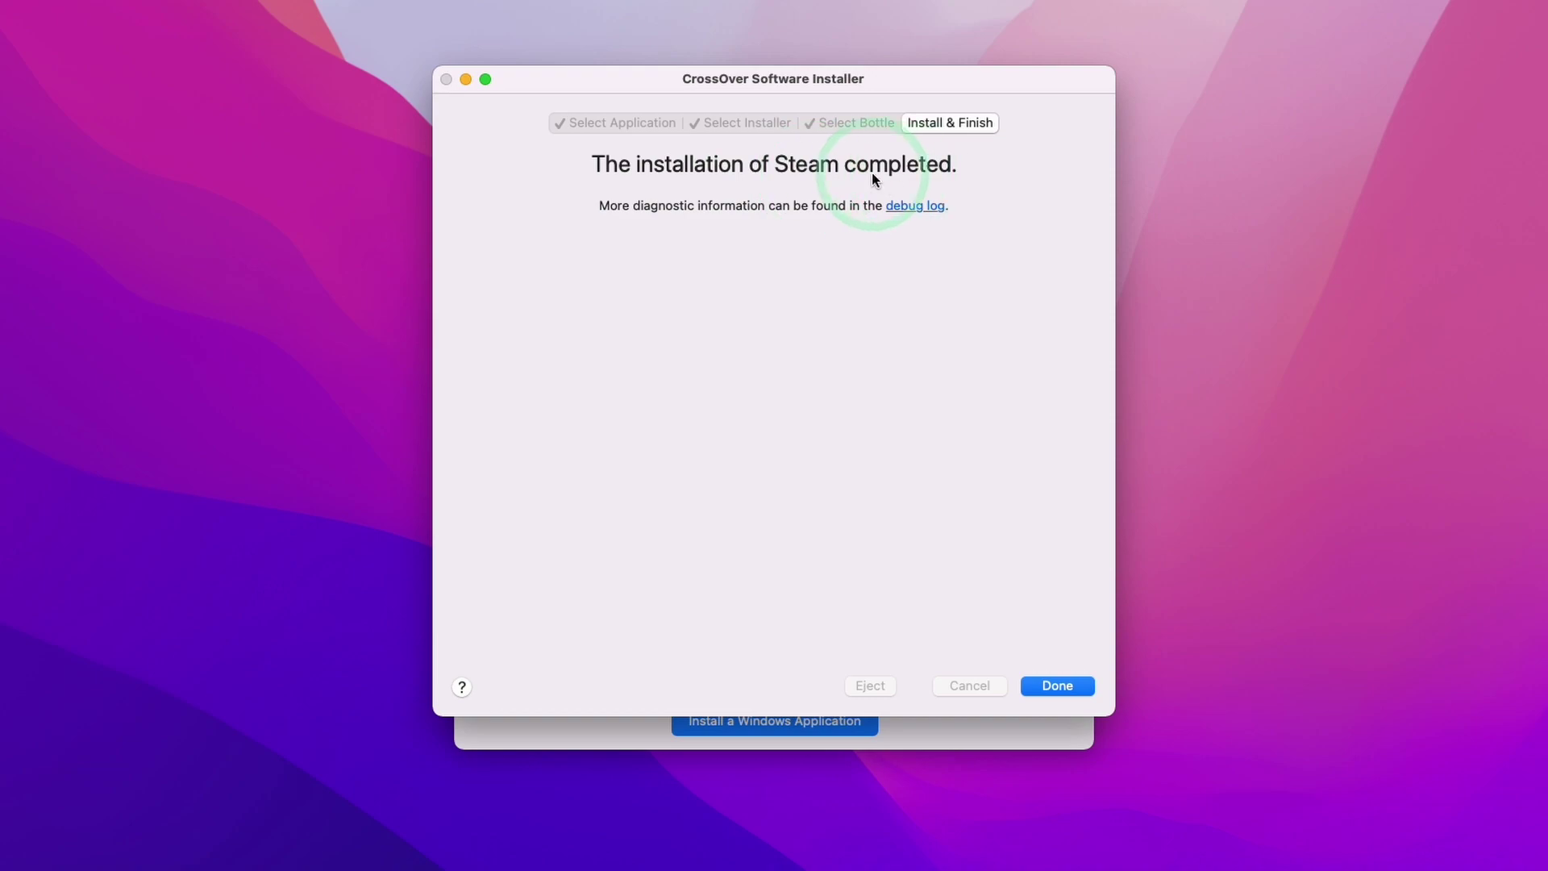
# Close the finished Steam installer with Done and select the Steam bottle in the sidebar.
pyautogui.click(1056, 687)
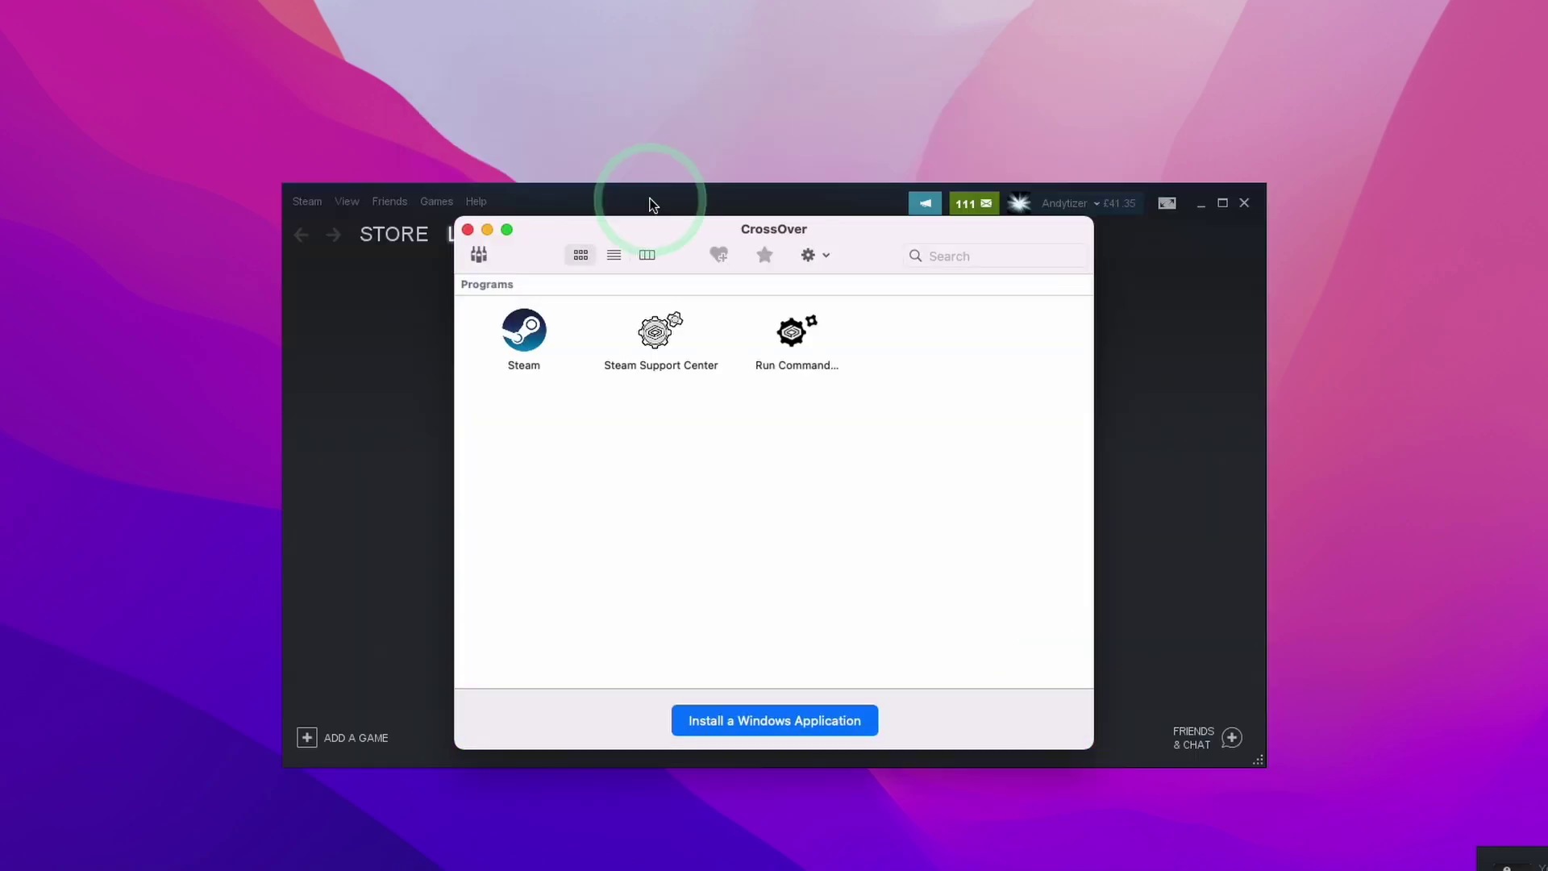
pyautogui.click(540, 196)
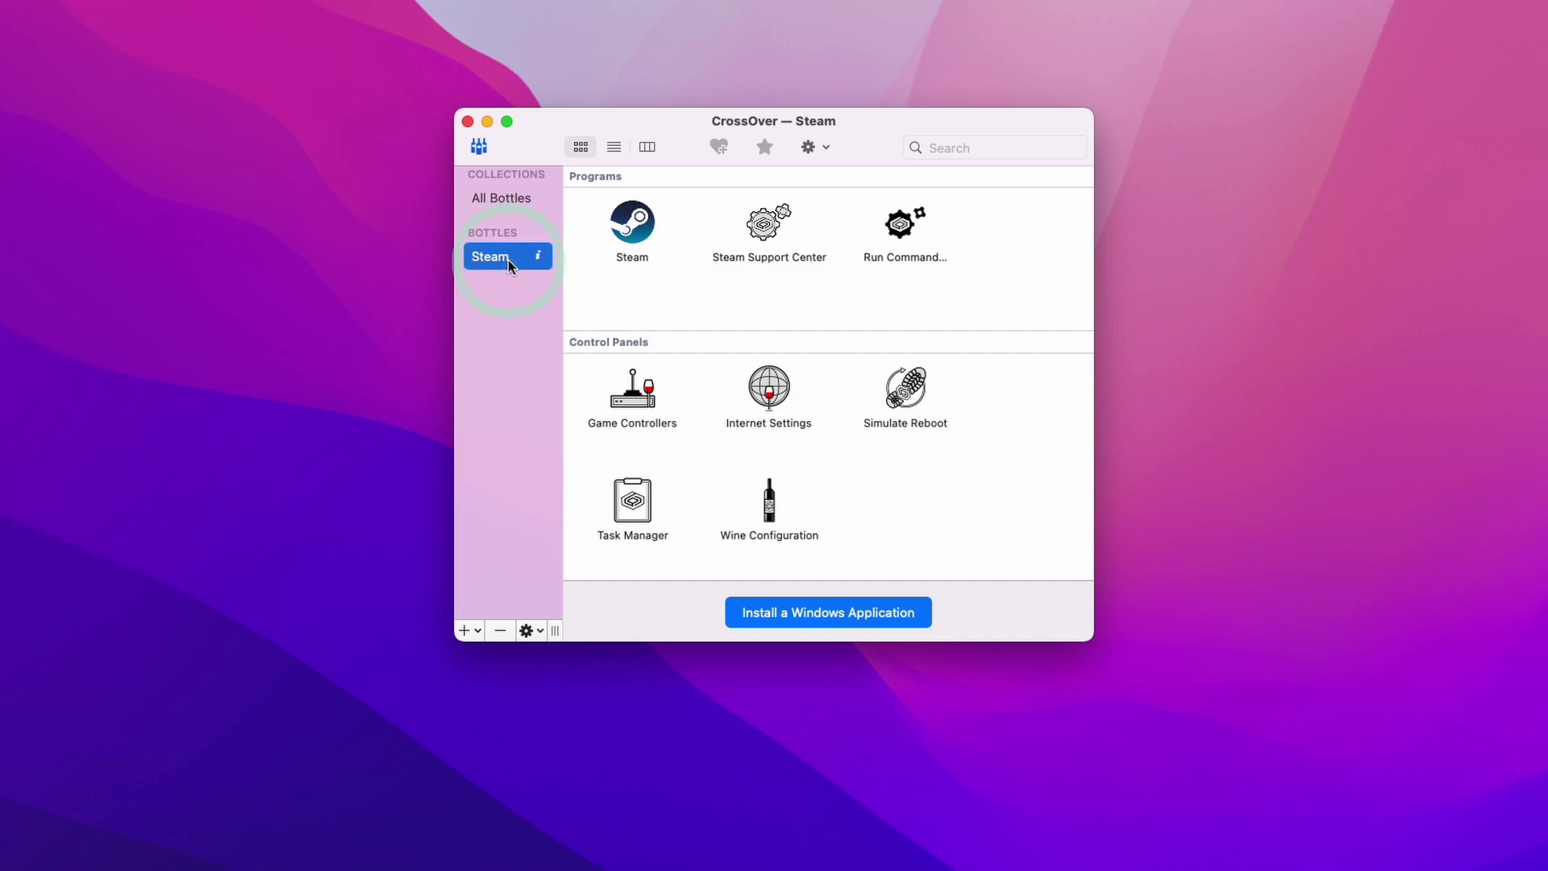
# Enable DXVK Backend for D3D11 in the Steam bottle's settings, confirm it, and launch Steam.
pyautogui.keyDown('ctrl'); pyautogui.click(507, 261); pyautogui.keyUp('ctrl')
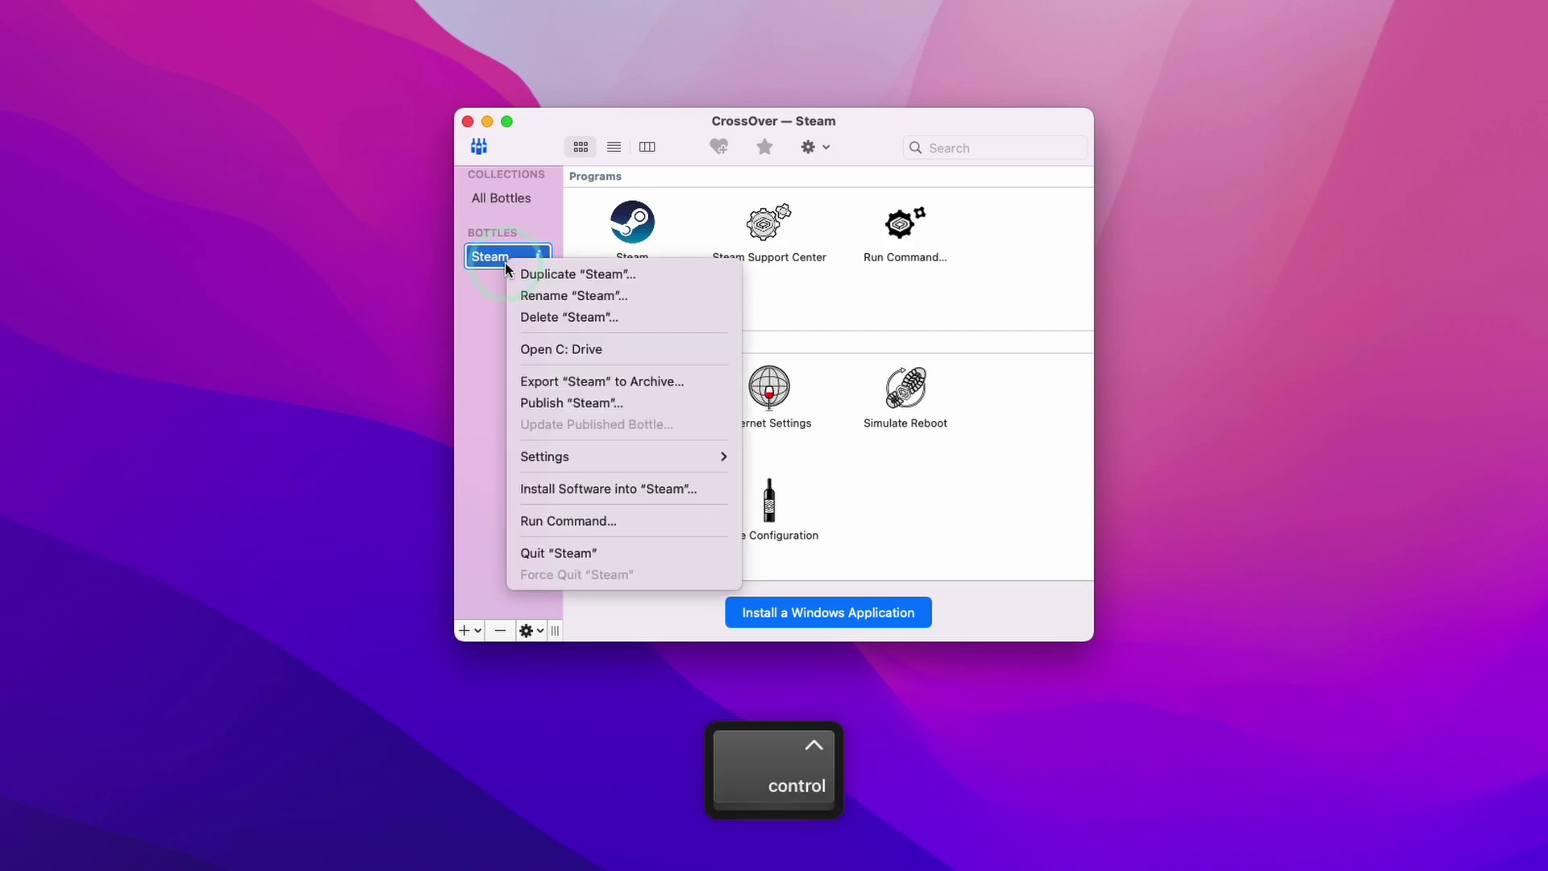
pyautogui.moveTo(635, 451)
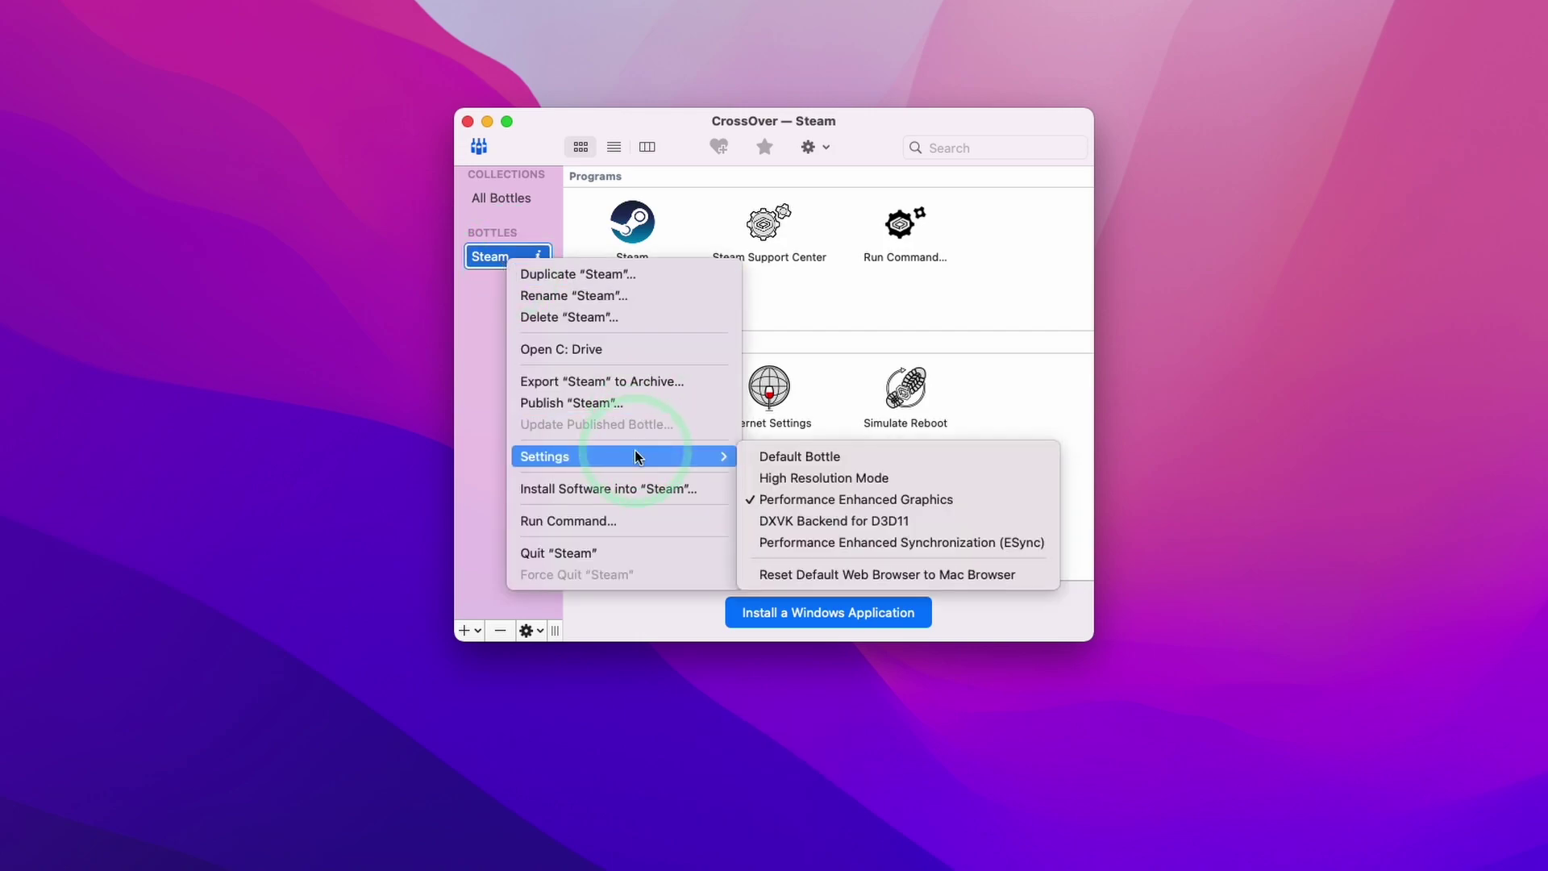
pyautogui.click(898, 521)
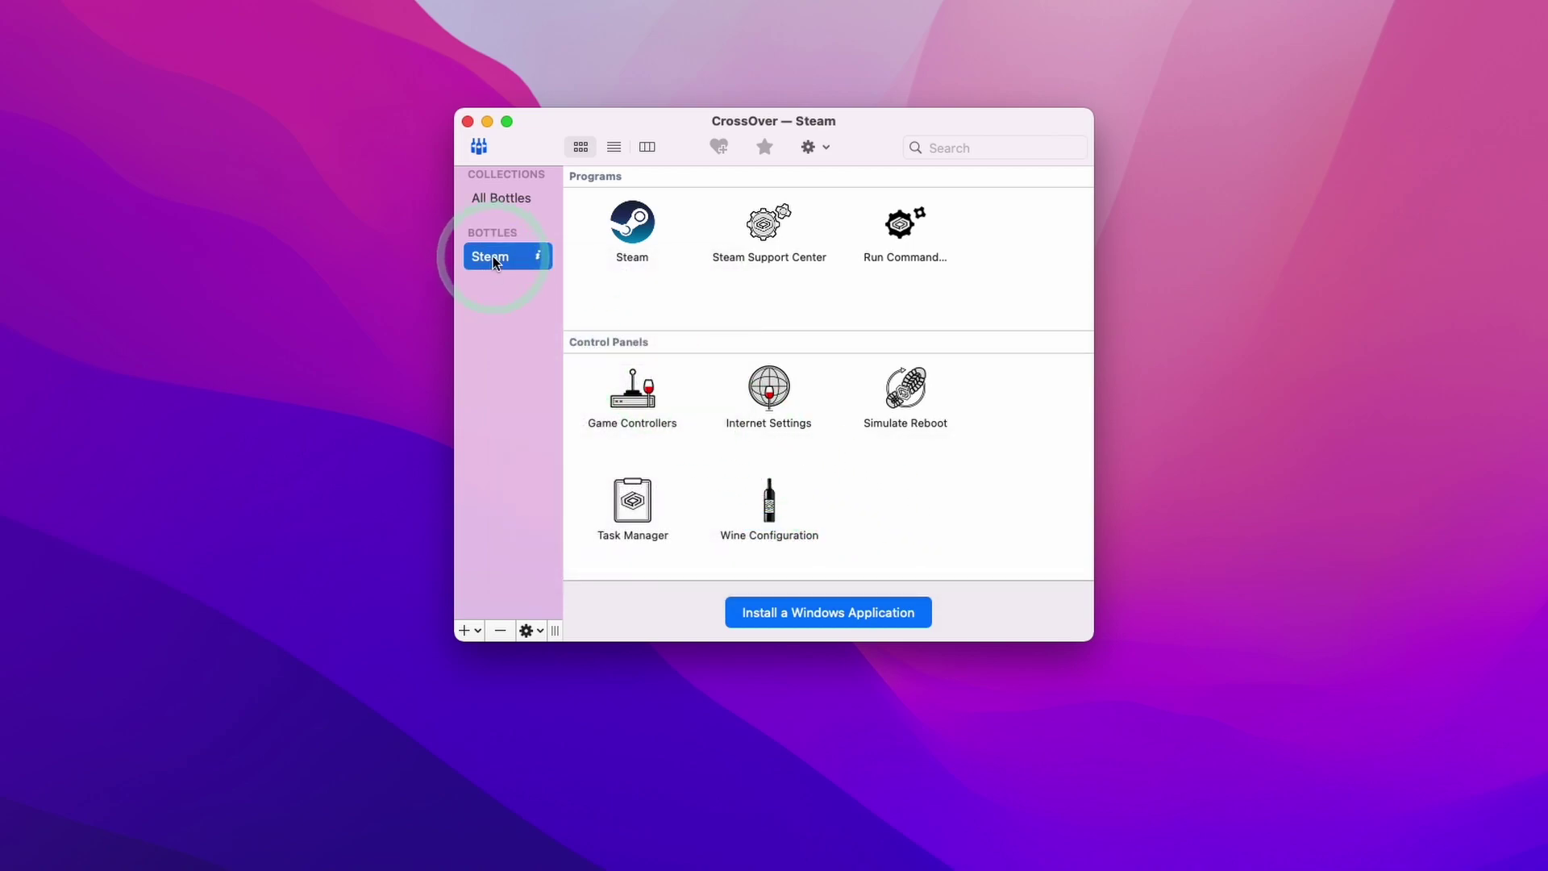
pyautogui.keyDown('ctrl'); pyautogui.click(492, 255); pyautogui.keyUp('ctrl')
pyautogui.moveTo(577, 442)
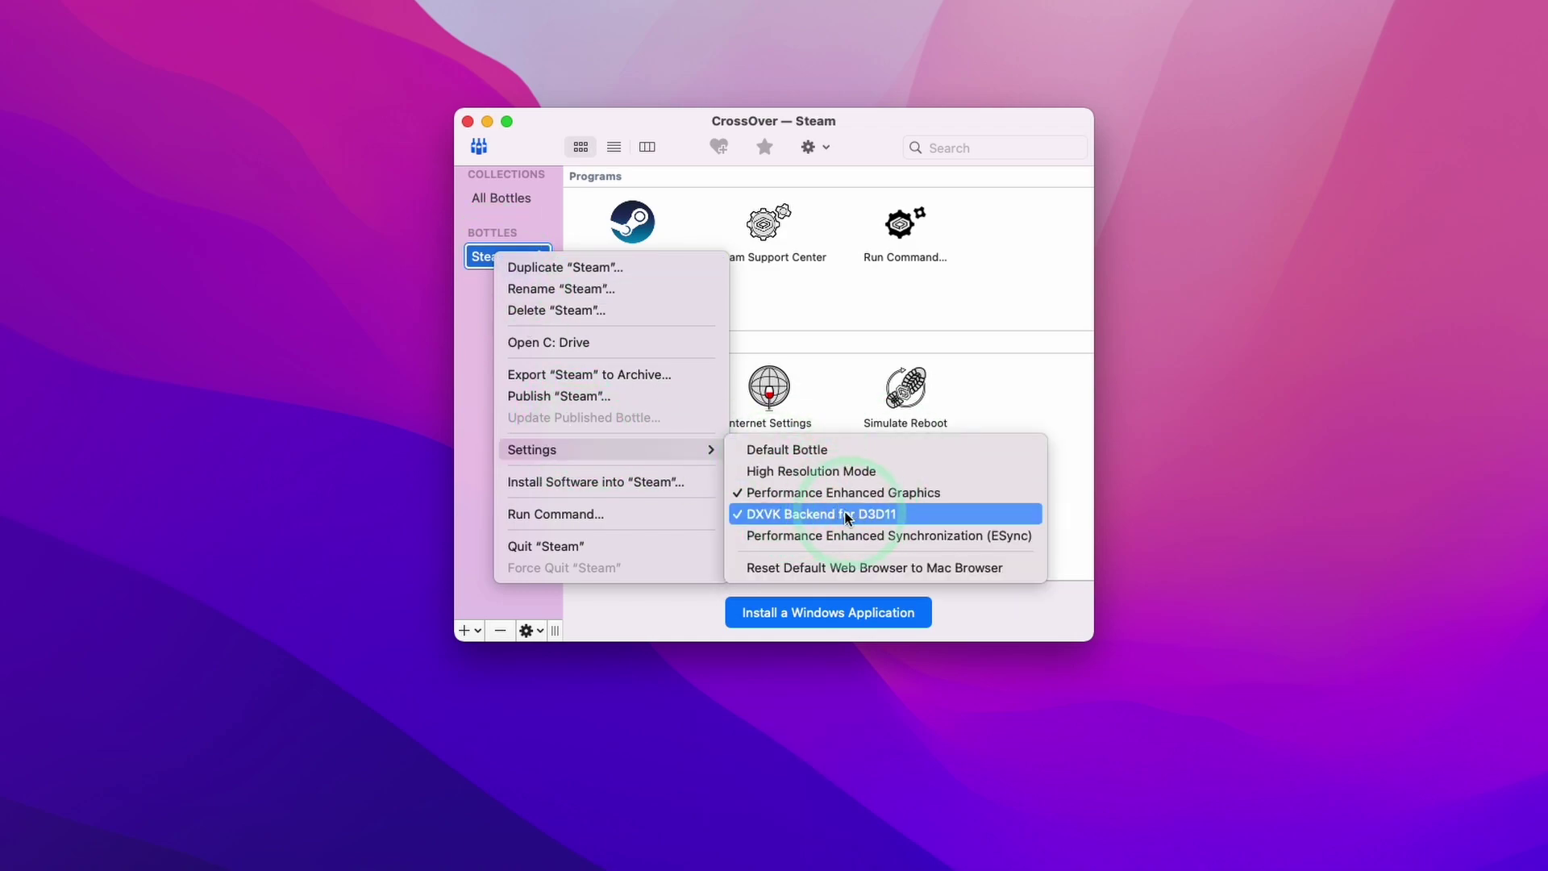
pyautogui.click(897, 516)
pyautogui.click(635, 230)
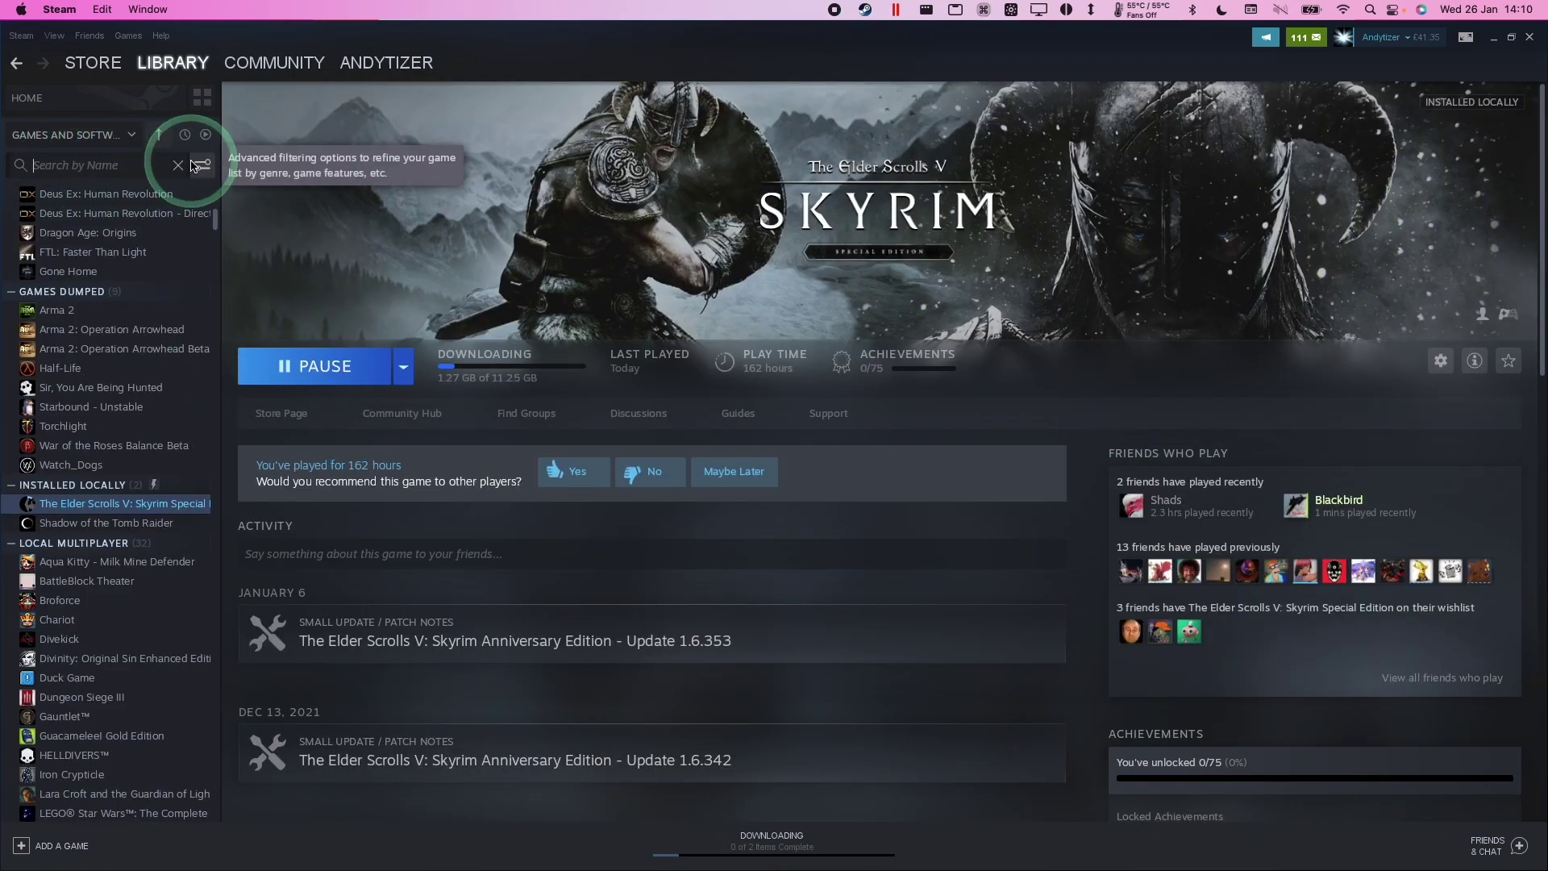
# Find Nobody Saves the World in the Steam library and start installing it.
pyautogui.write('nobody')
pyautogui.click(141, 224)
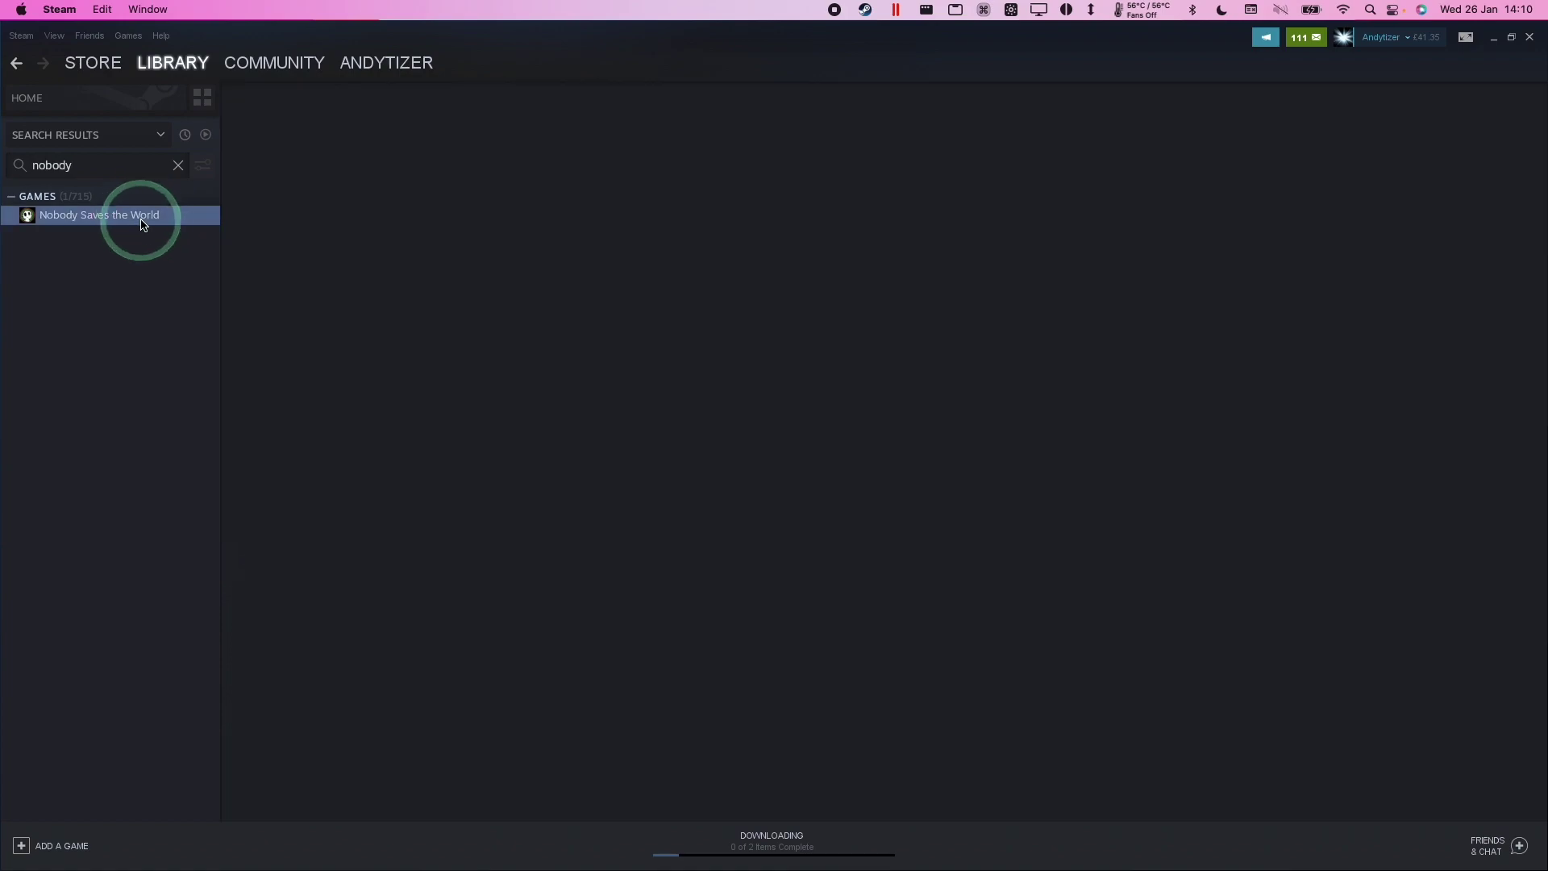
pyautogui.moveTo(95, 65)
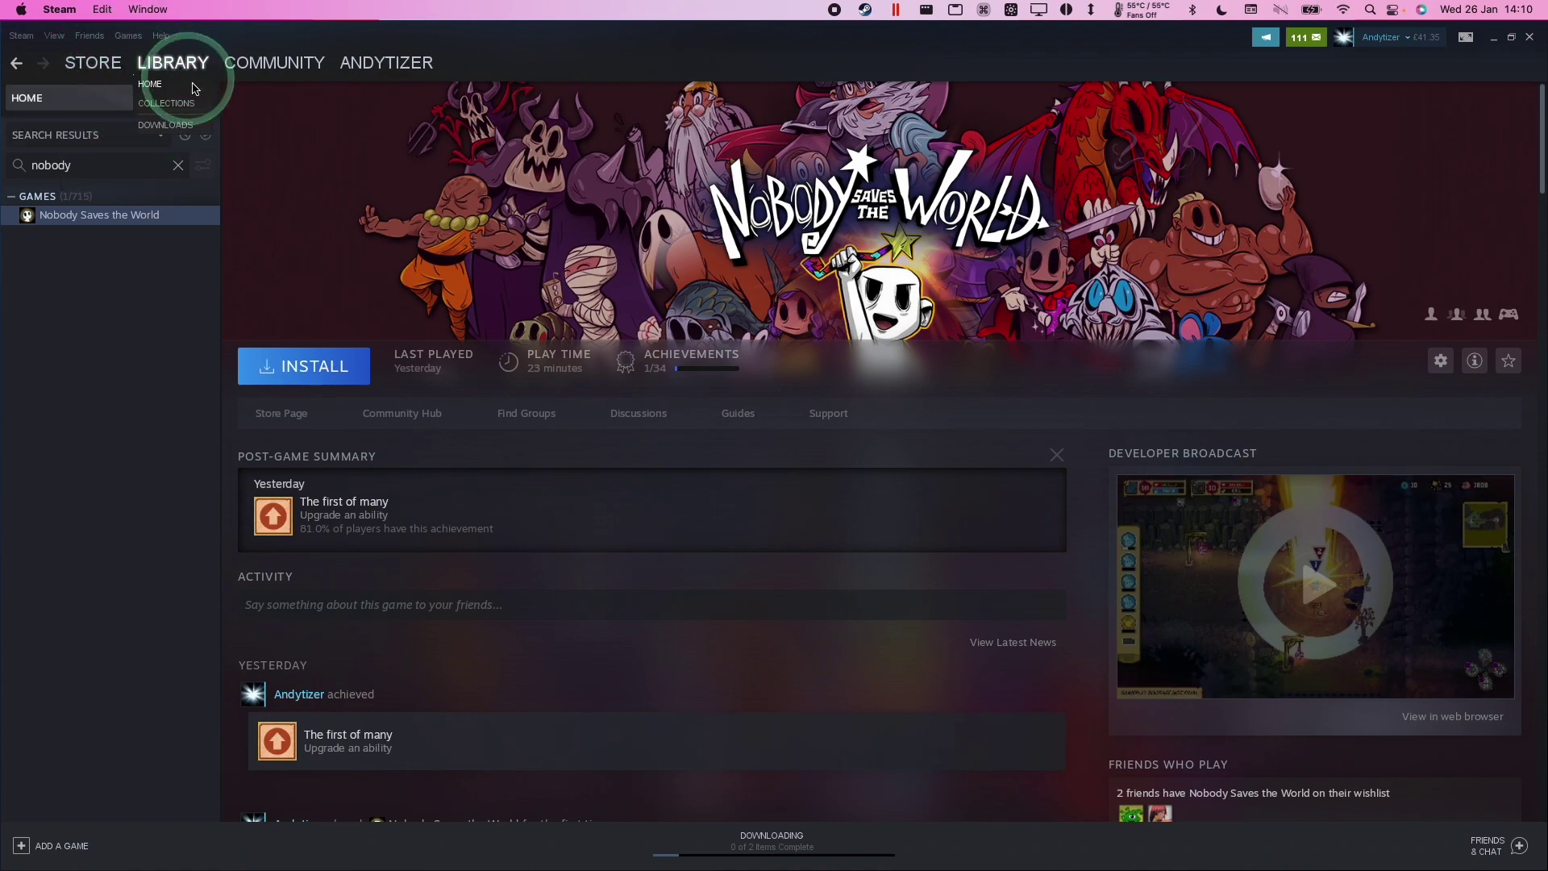
pyautogui.click(308, 375)
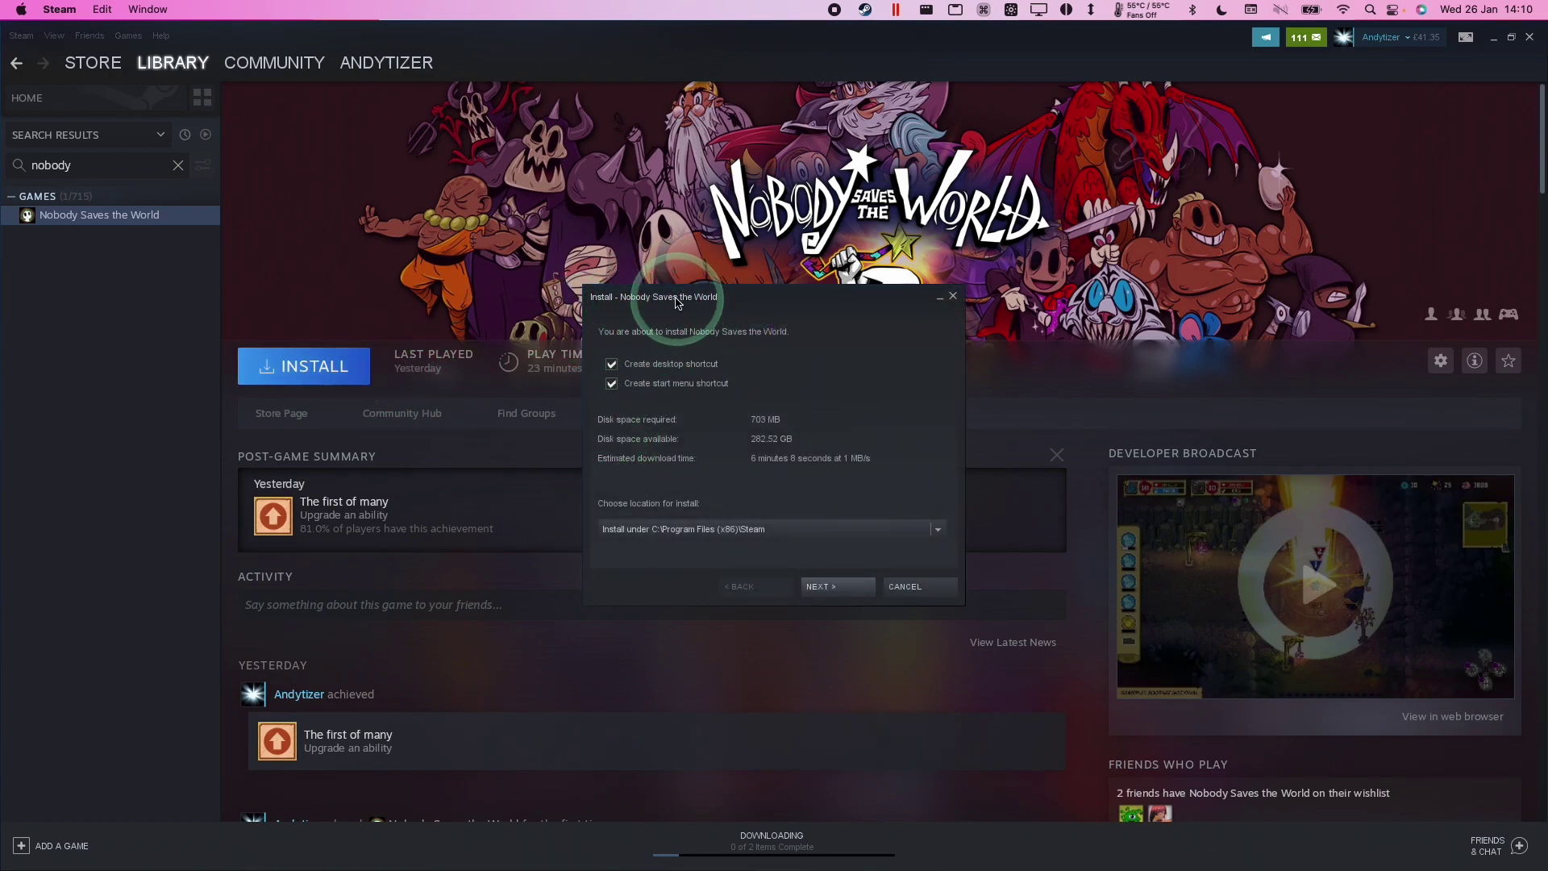
pyautogui.click(621, 276)
# Move the Steam window aside and accept the default install location to begin downloading.
pyautogui.click(1510, 38)
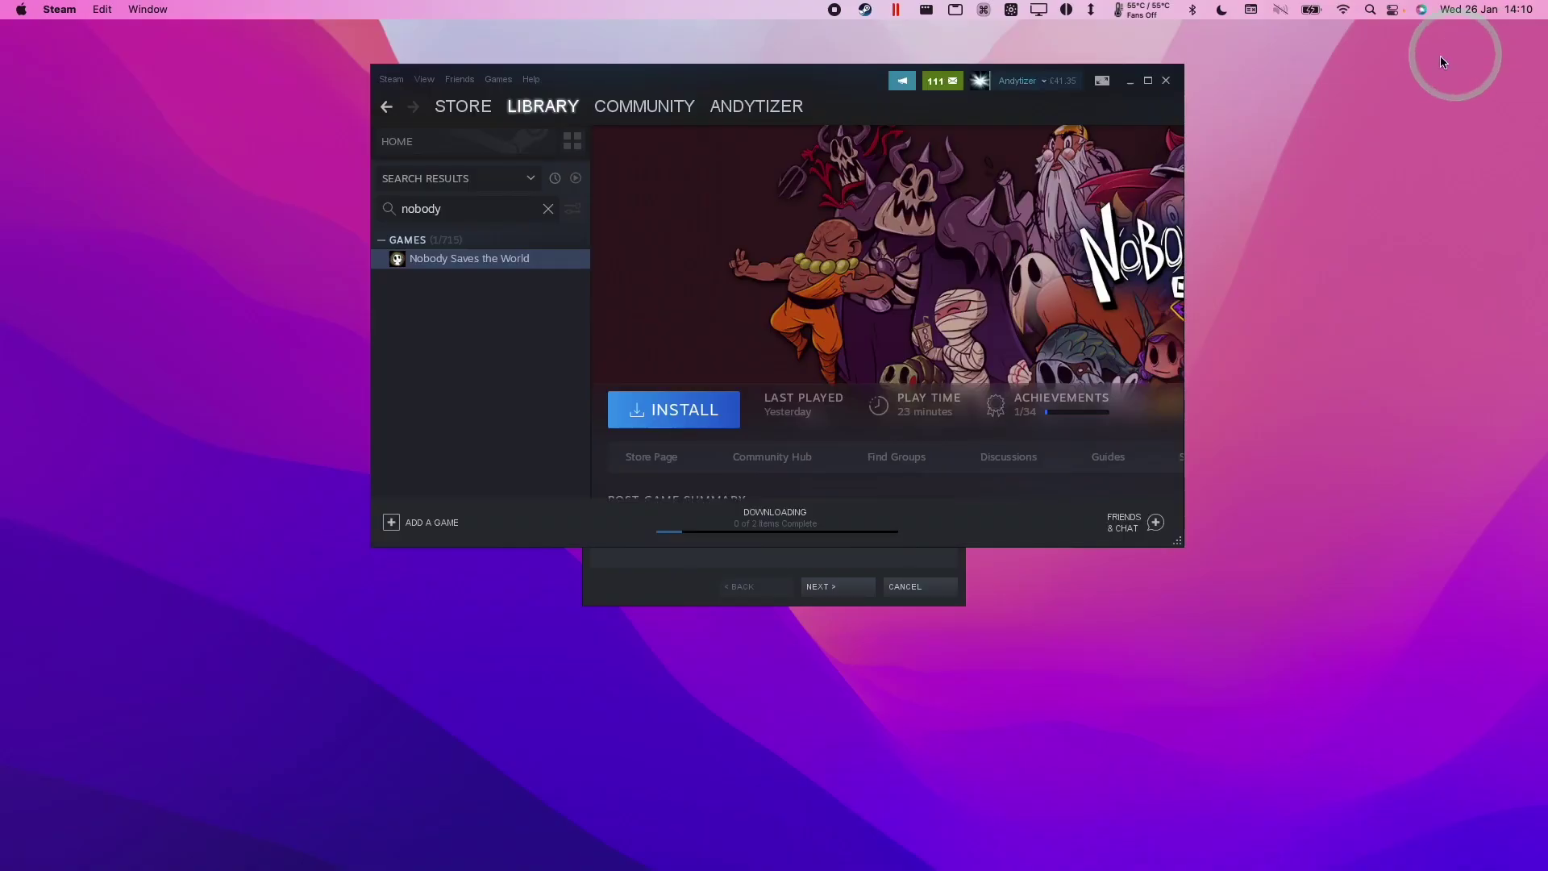
pyautogui.moveTo(667, 69); pyautogui.dragTo(997, 291)
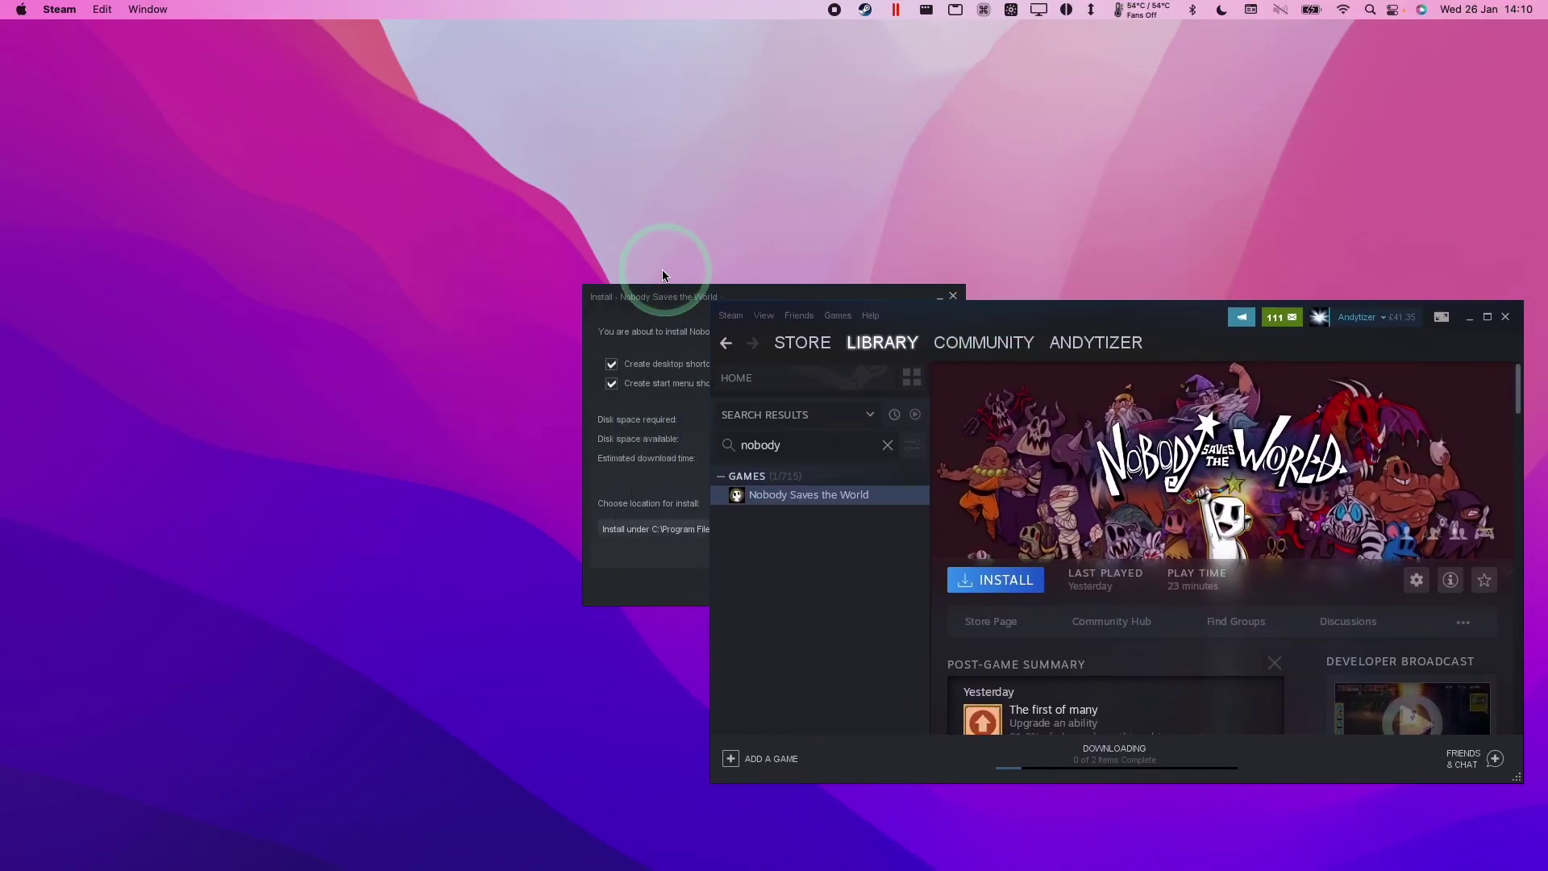
pyautogui.click(667, 299)
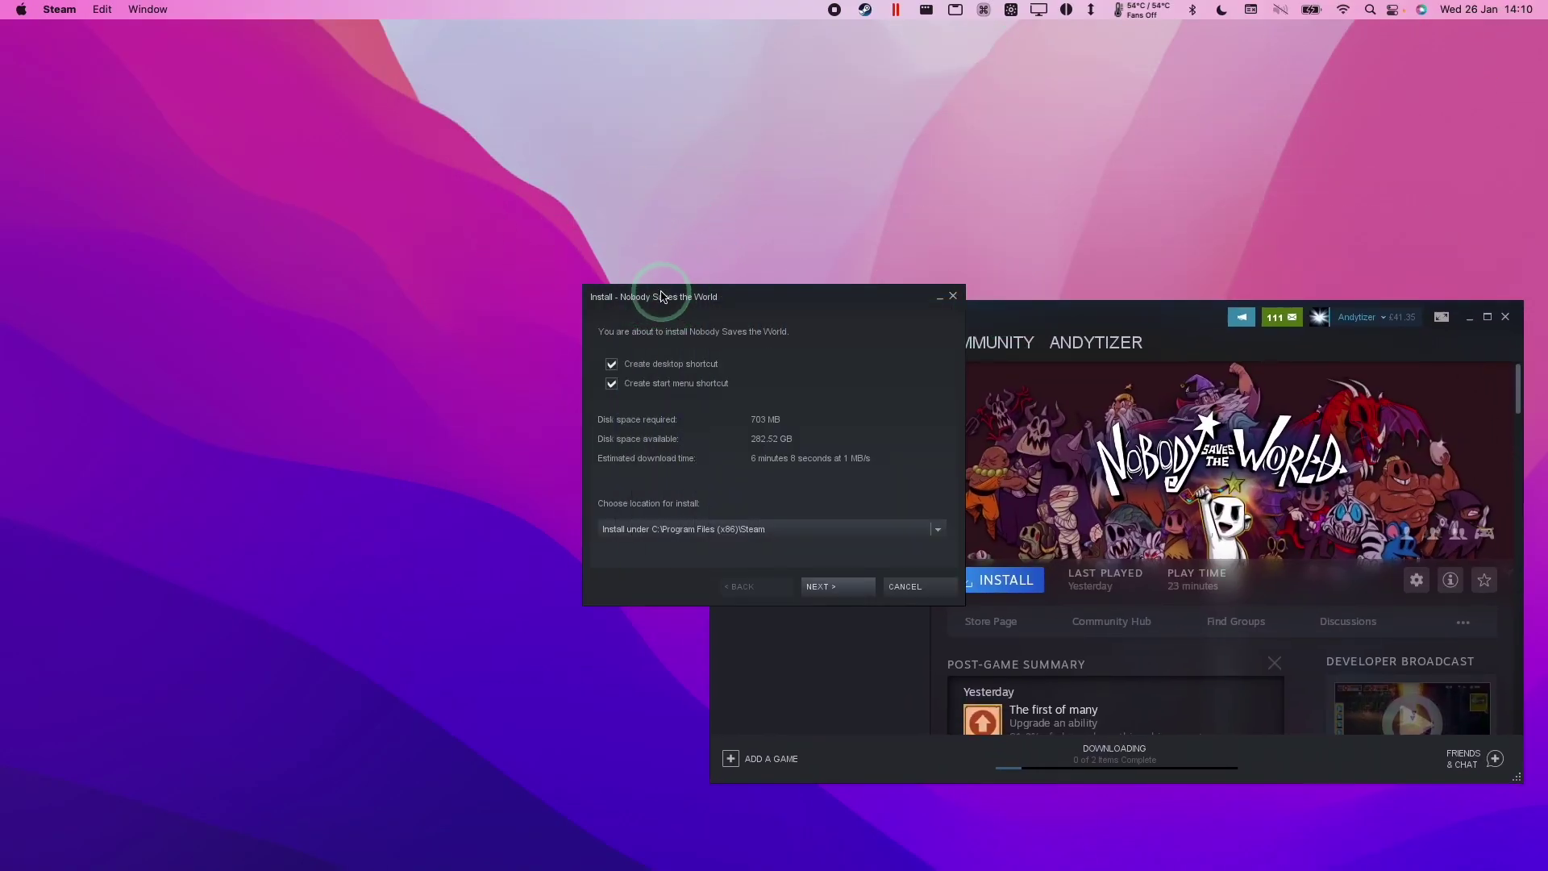
pyautogui.click(821, 586)
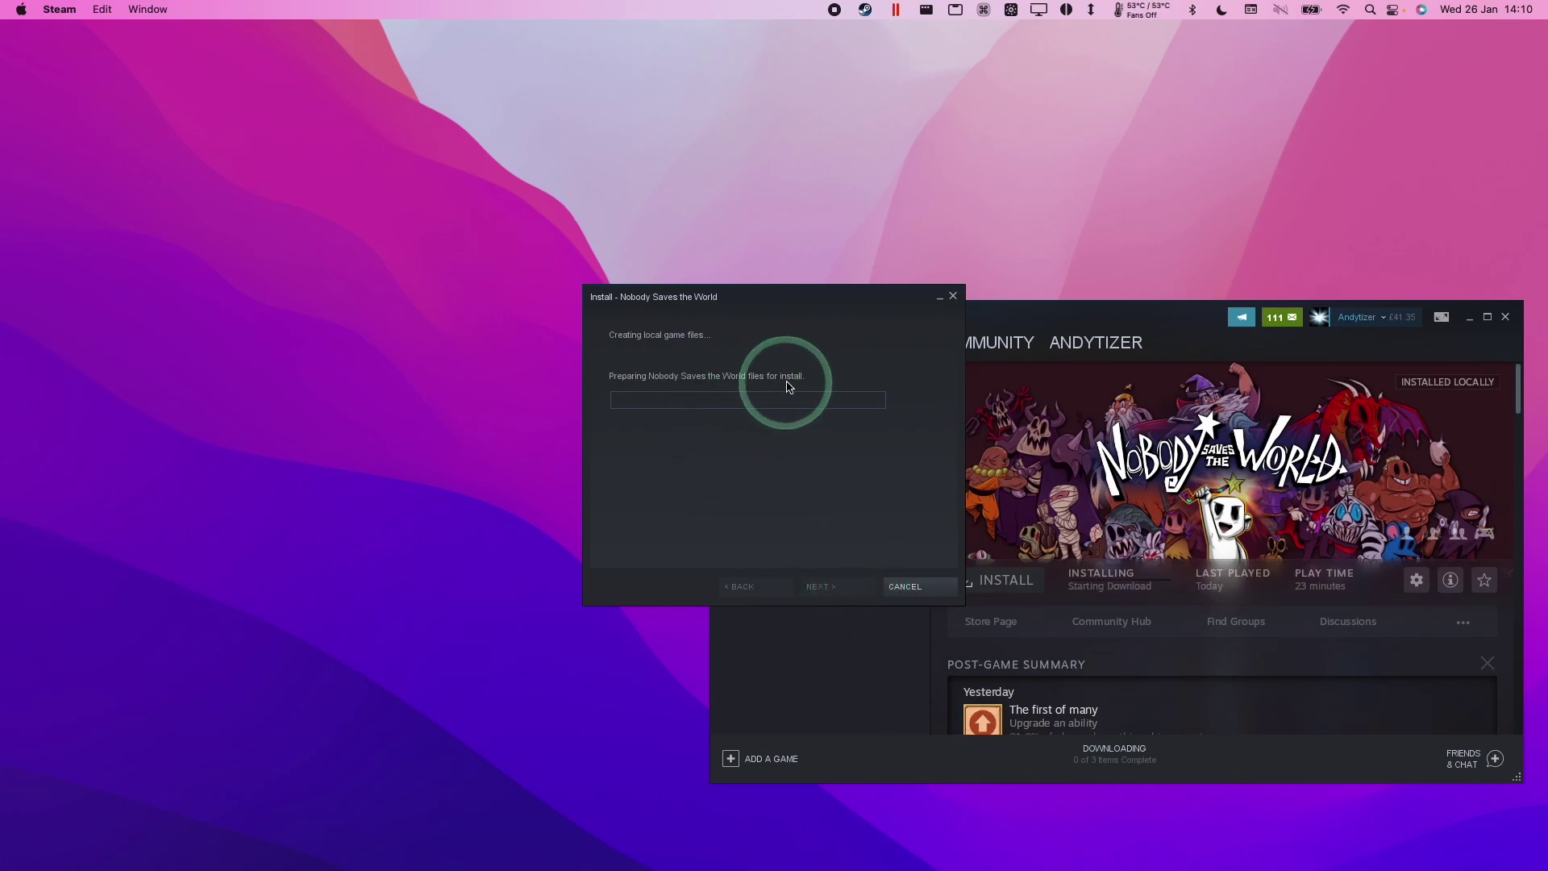
# Play the installed Nobody Saves the World, bringing up its Drinkbox splash screen.
pyautogui.moveTo(1075, 318); pyautogui.dragTo(760, 189)
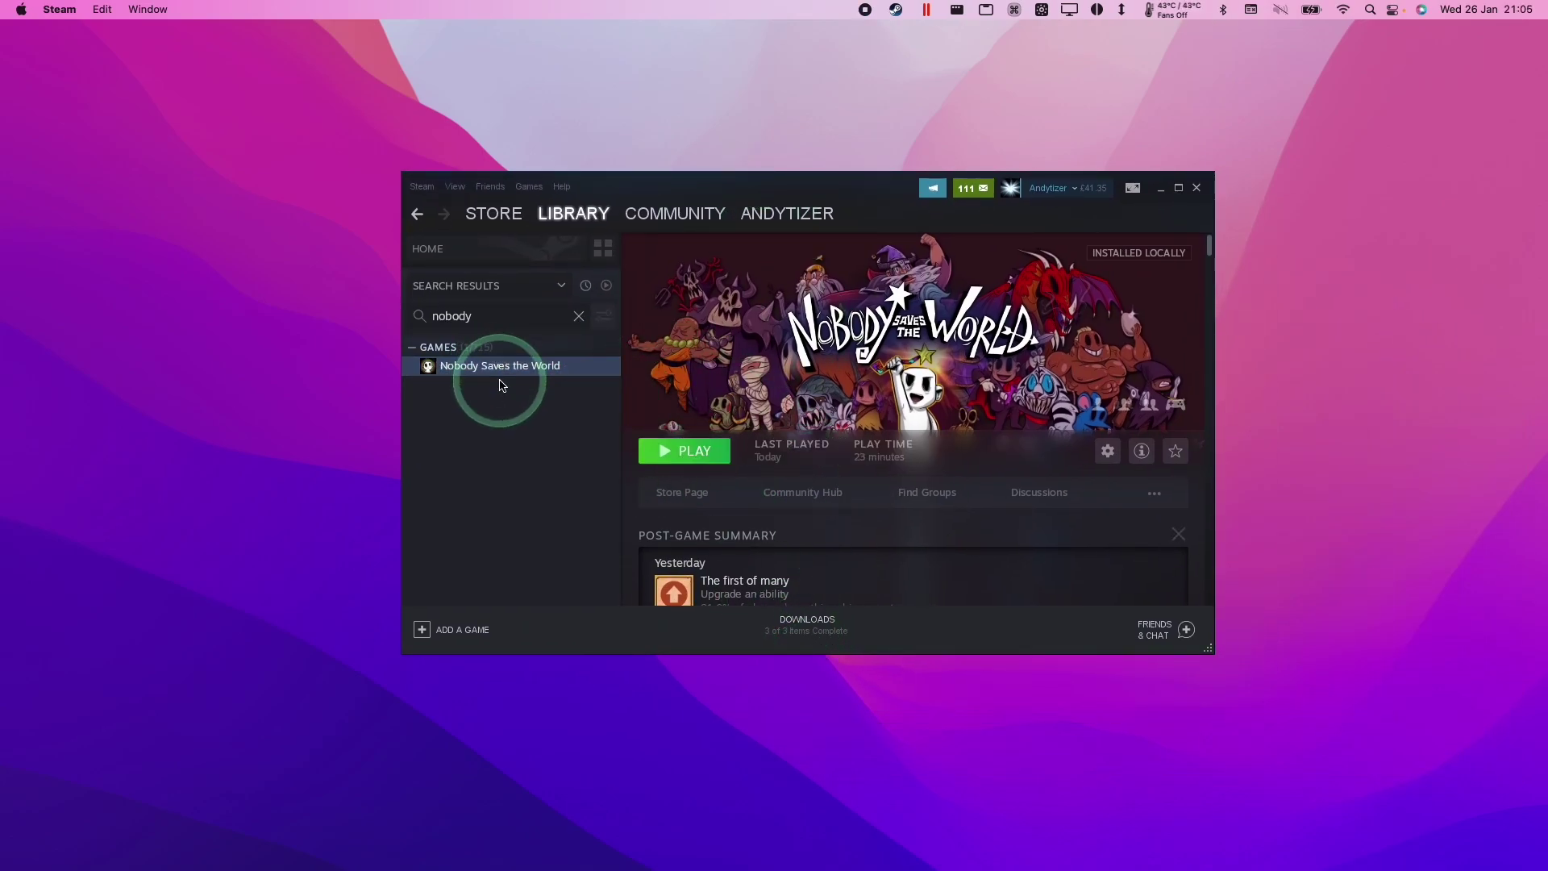
pyautogui.click(706, 462)
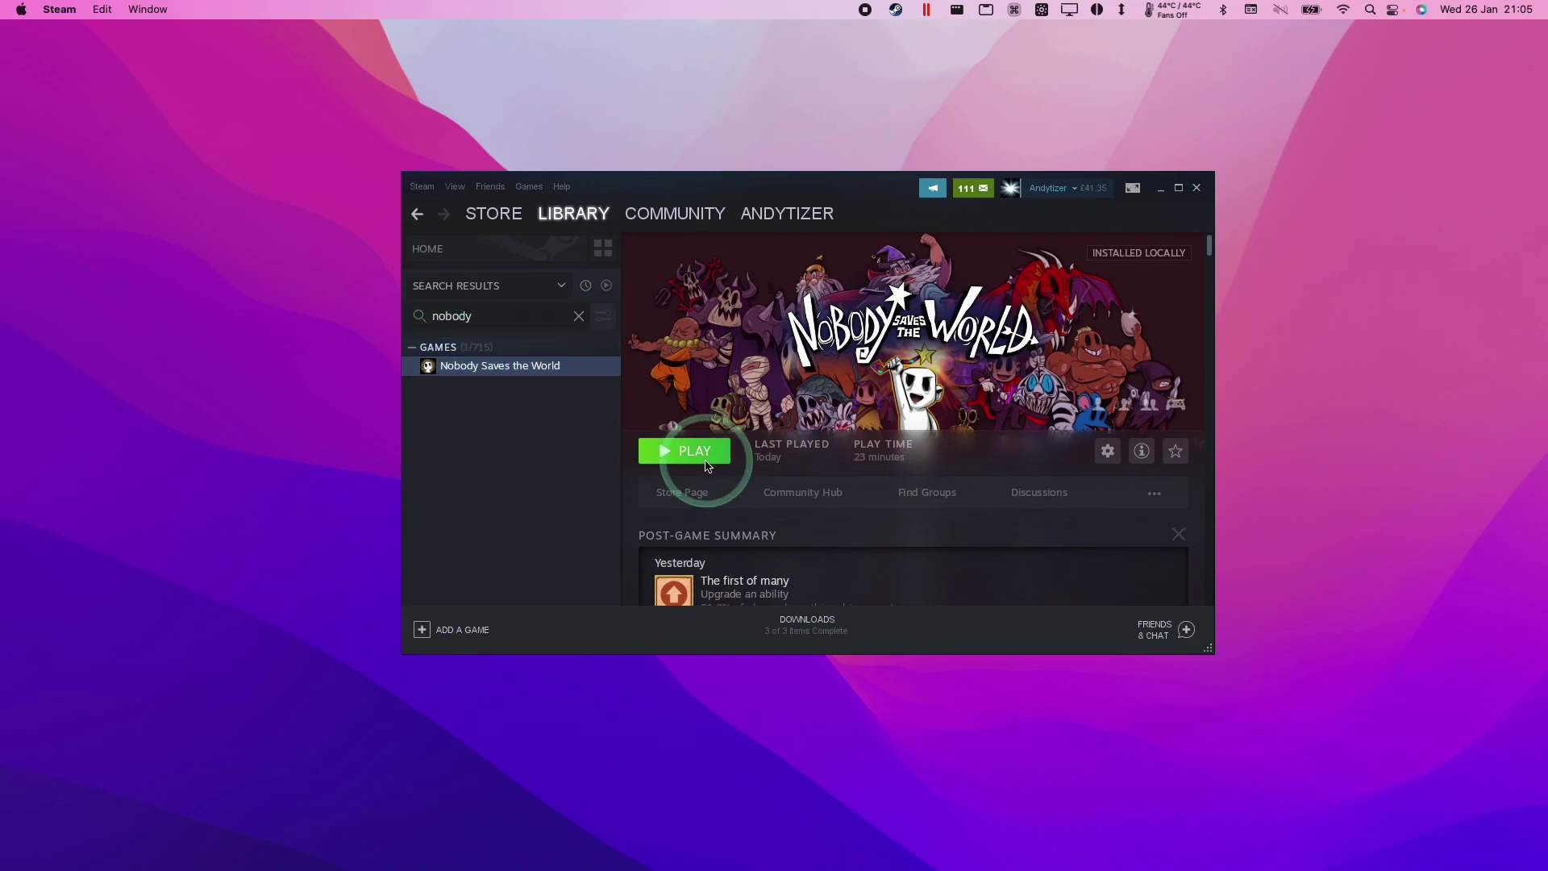
pyautogui.click(836, 492)
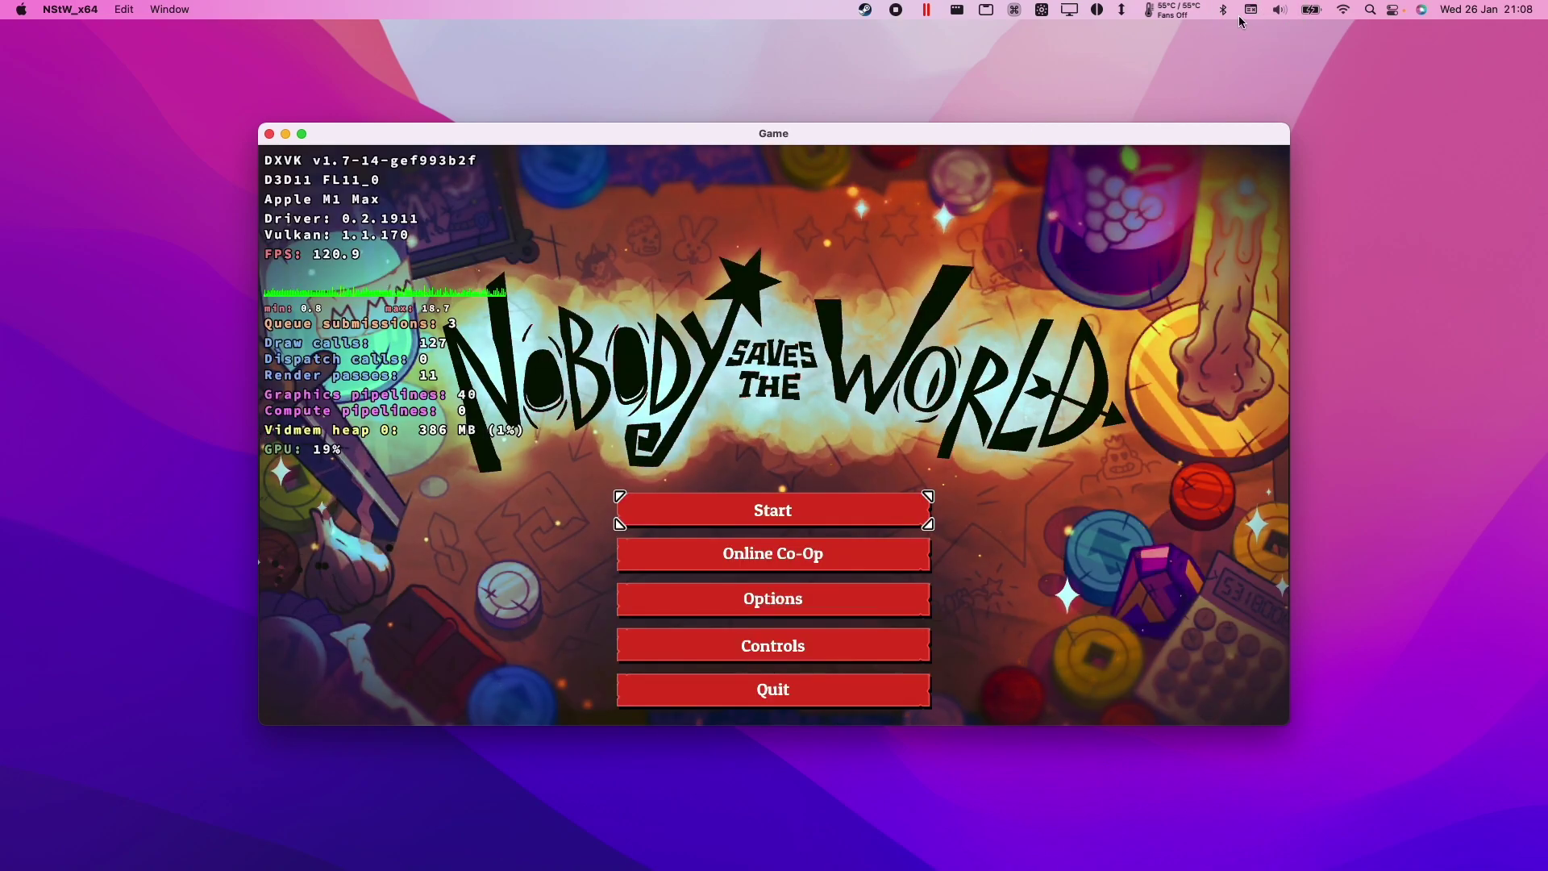
# Check Bluetooth for a controller, then switch the game's Screen Mode to Fullscreen and apply it.
pyautogui.click(1223, 8)
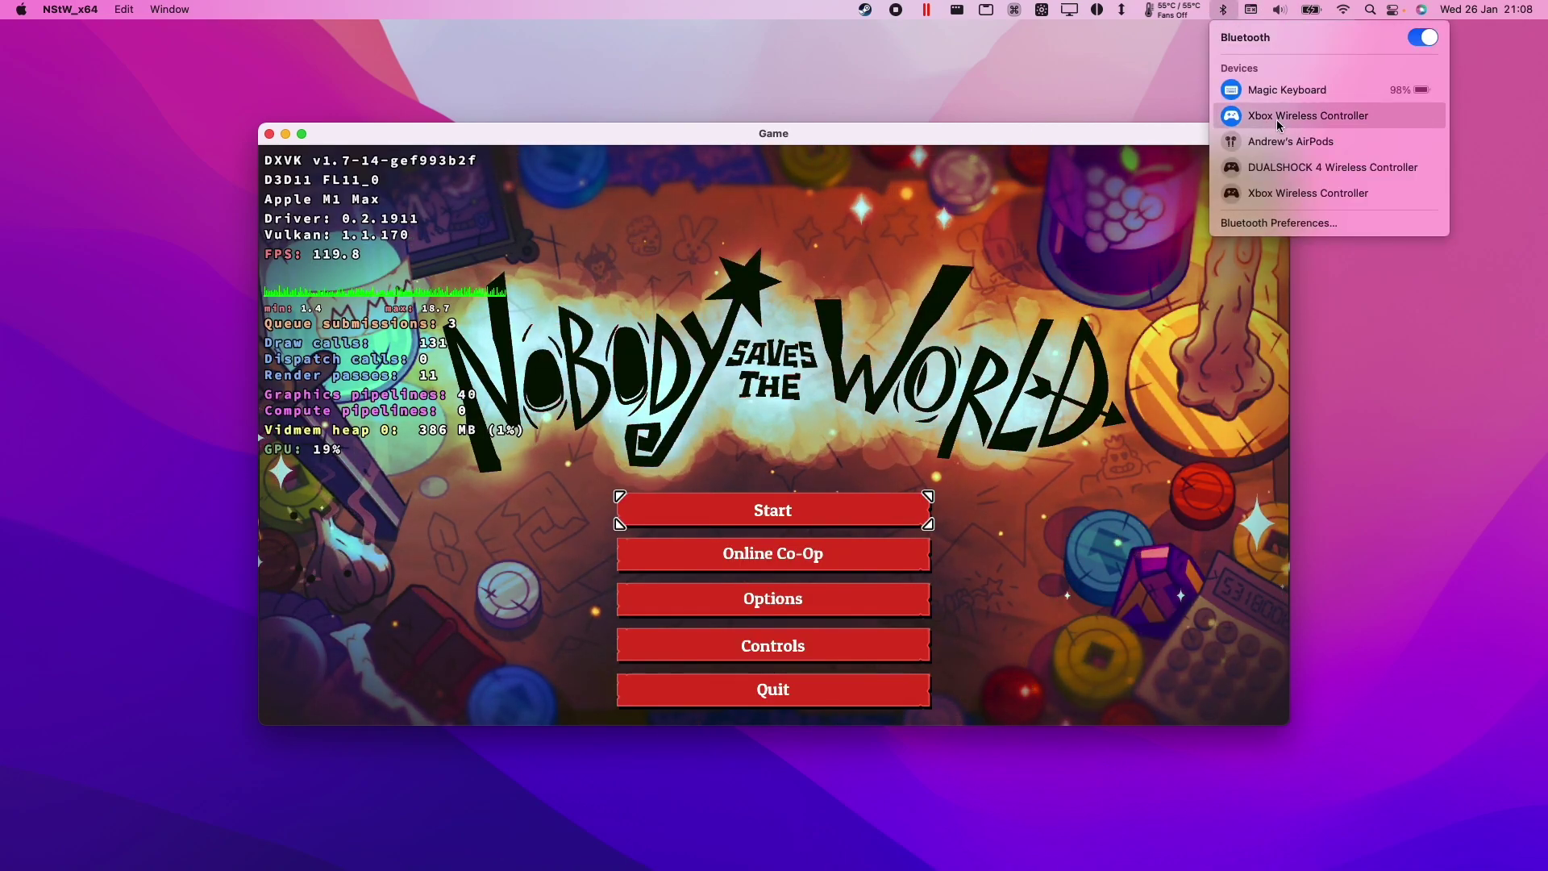
pyautogui.click(1067, 138)
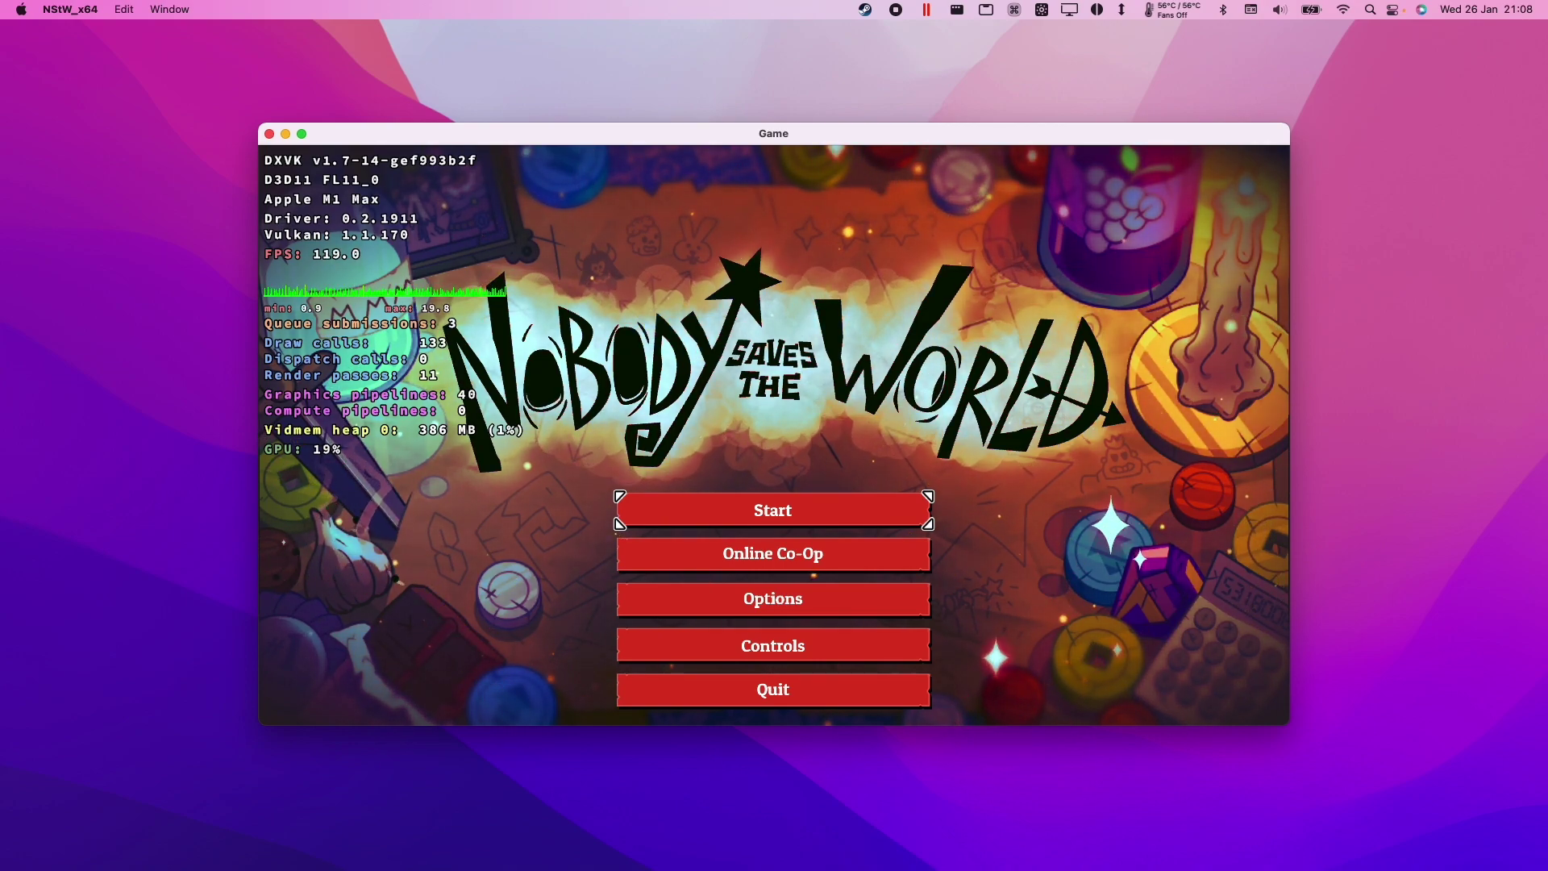
pyautogui.press('Down')
pyautogui.press('Down')
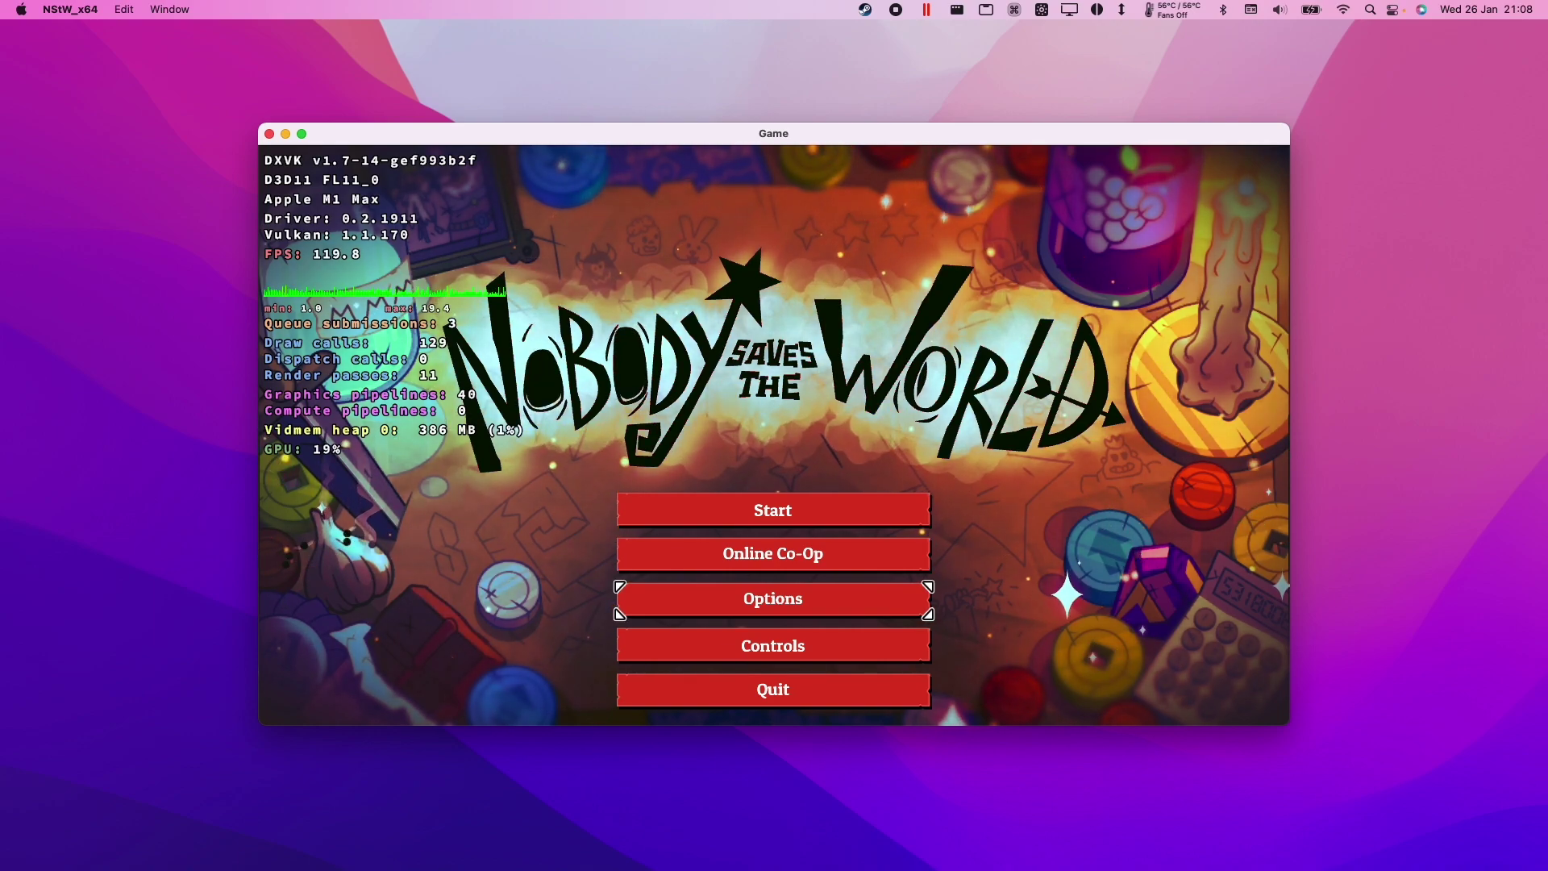
pyautogui.press('Return')
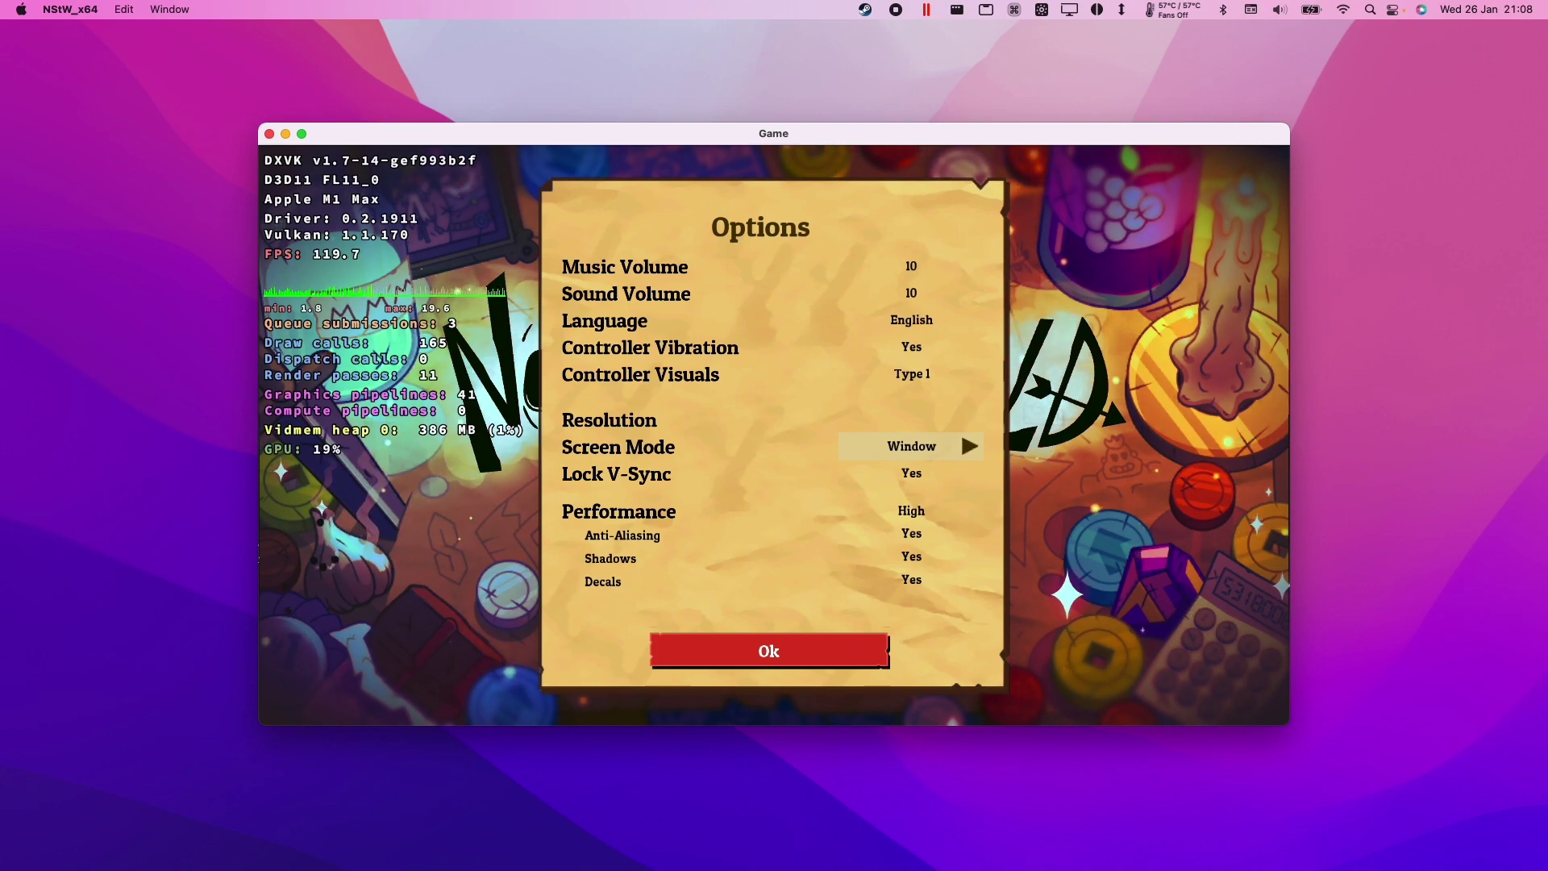
pyautogui.press('Down')
pyautogui.press('Down')
pyautogui.press('Down')
pyautogui.press('Down')
pyautogui.press('Down')
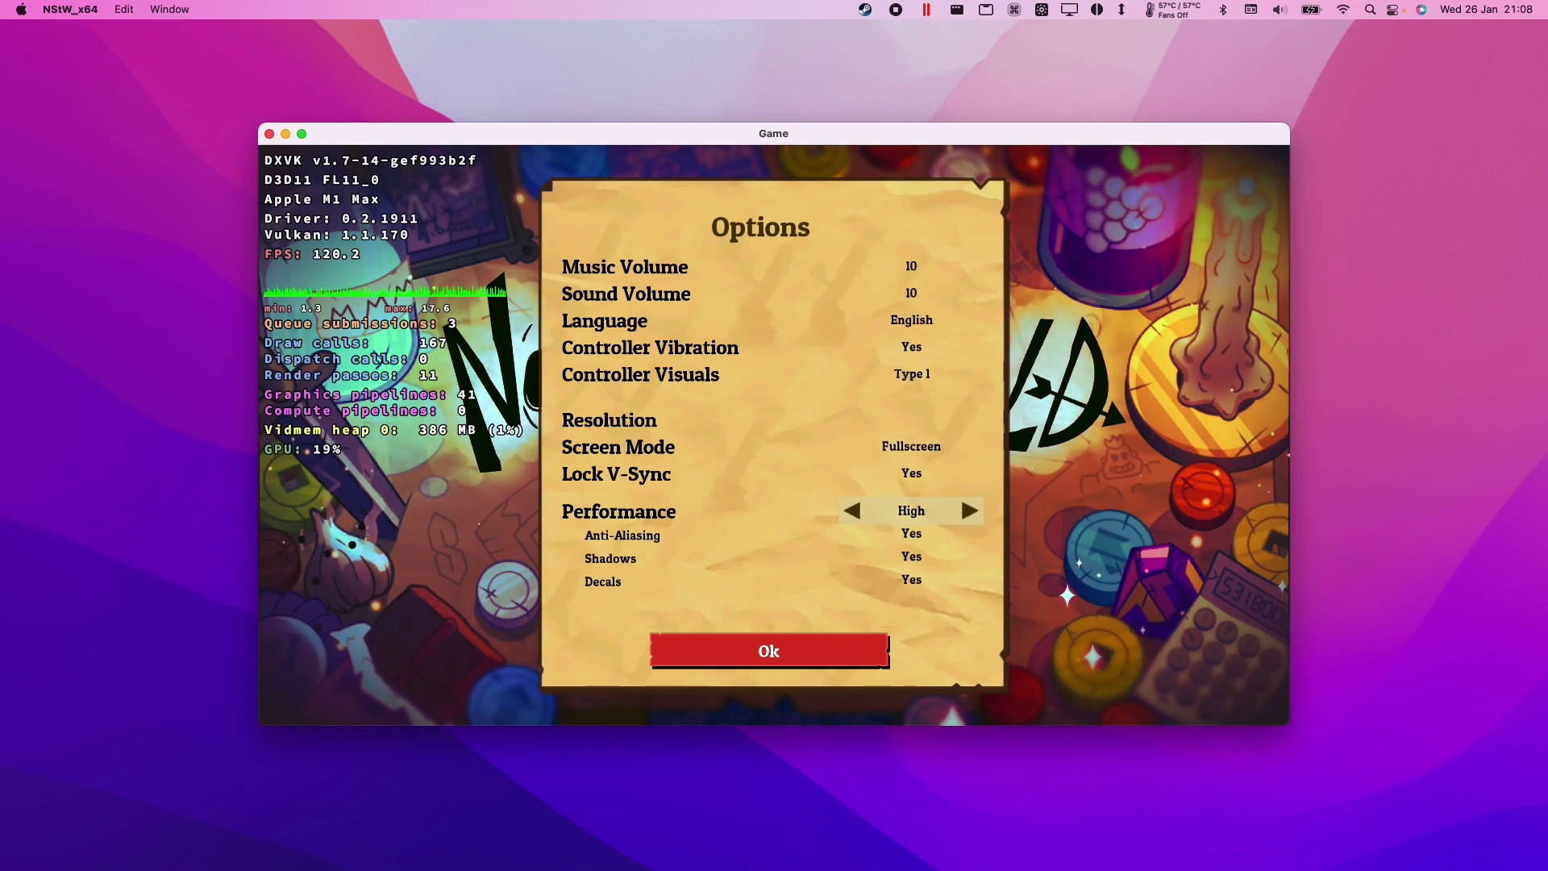
pyautogui.press('Escape')
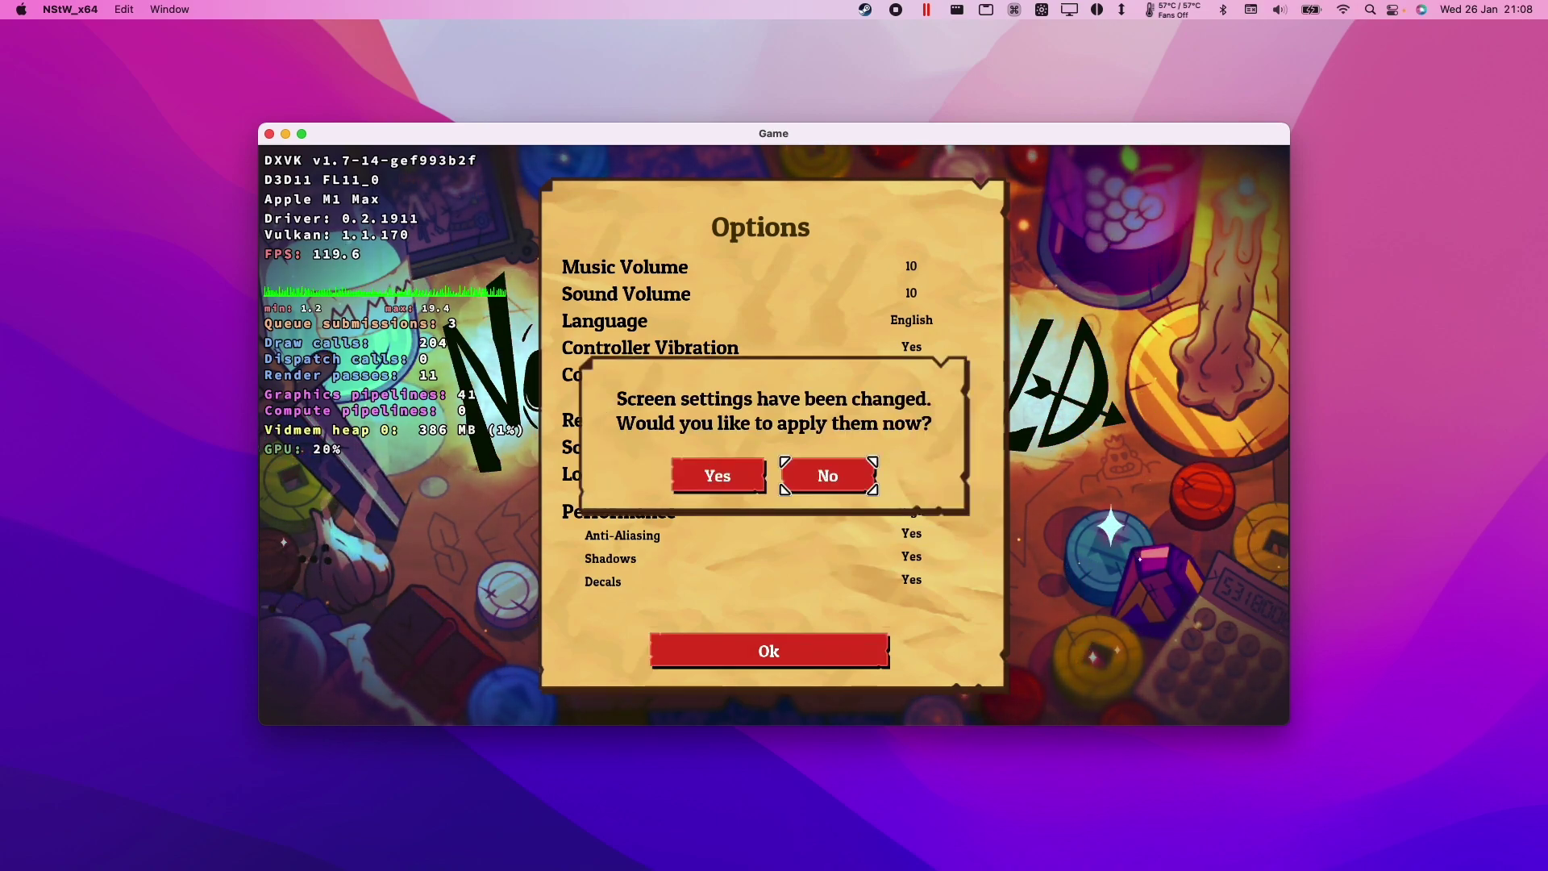
pyautogui.press('Return')
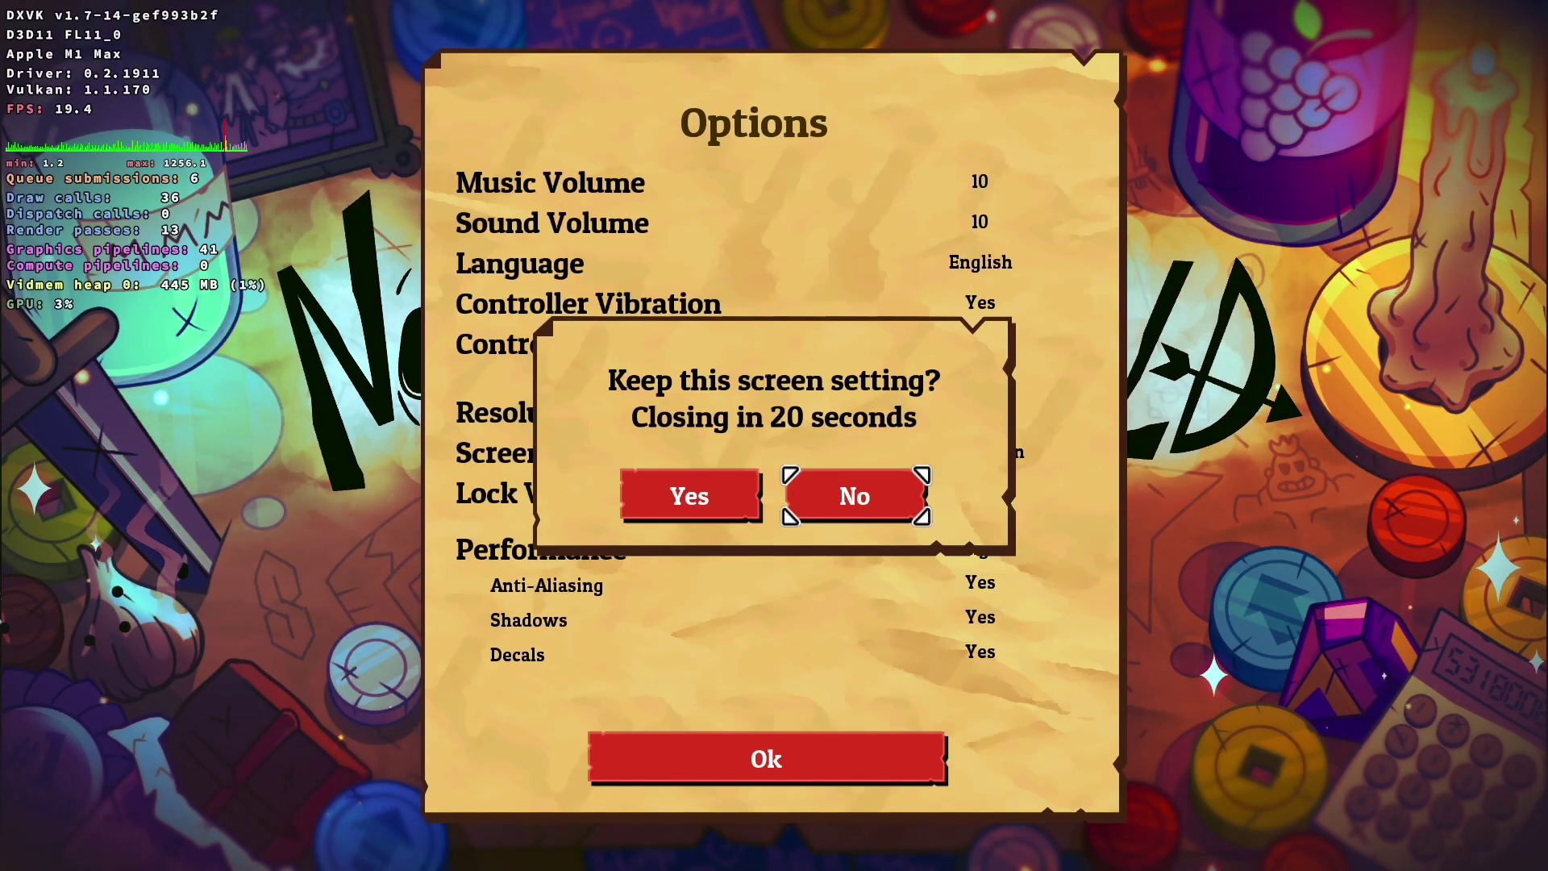
# Keep the fullscreen setting, then start the game and load save slot 1.
pyautogui.press('Left')
pyautogui.press('Return')
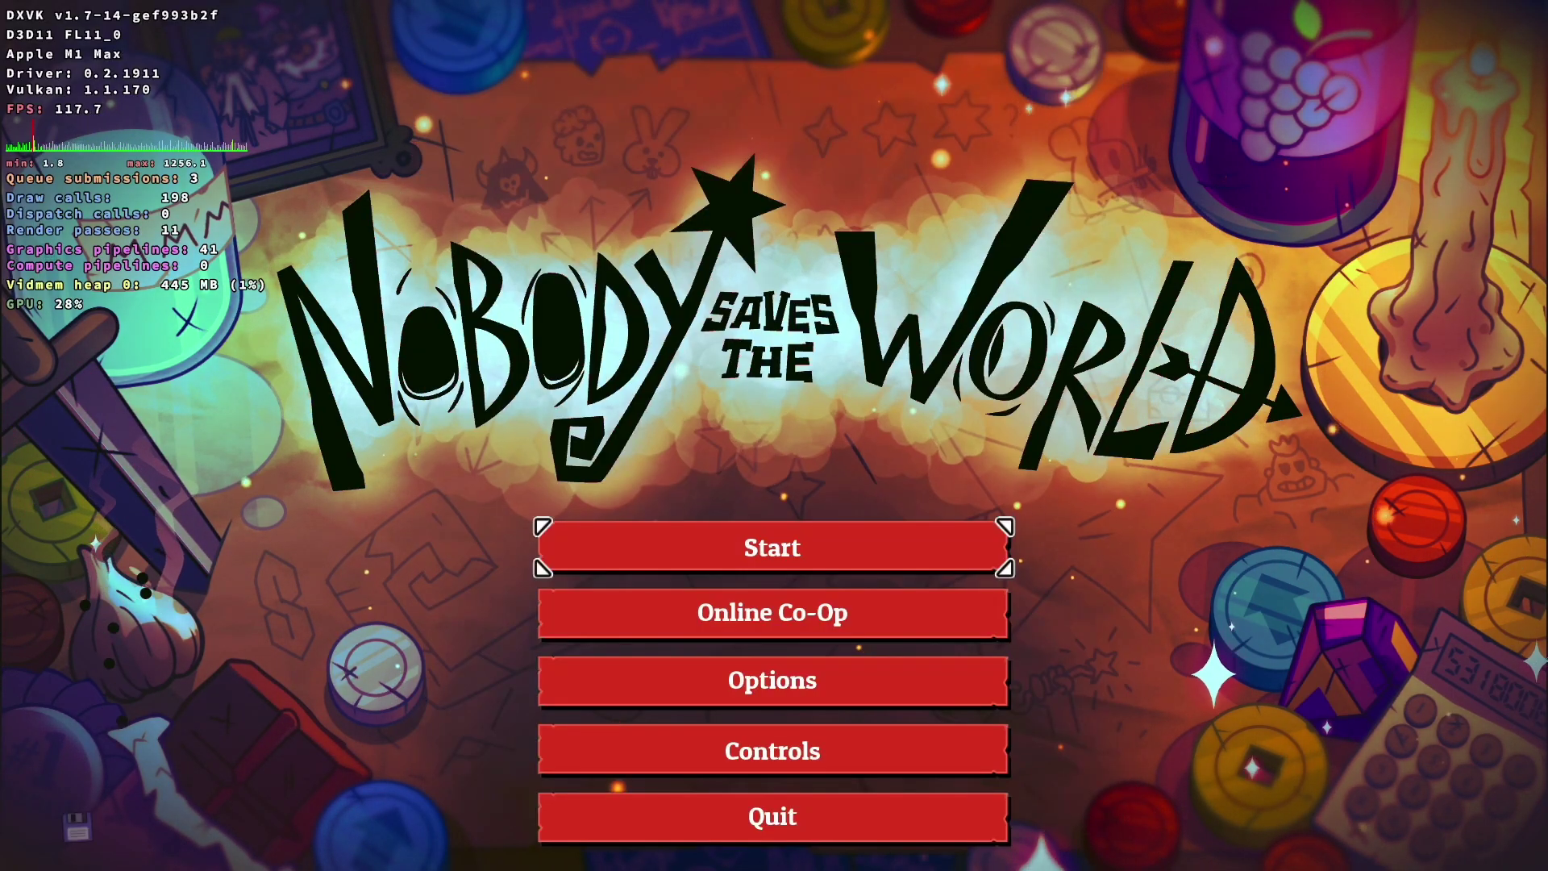
pyautogui.press('Down')
pyautogui.press('Up')
pyautogui.press('Return')
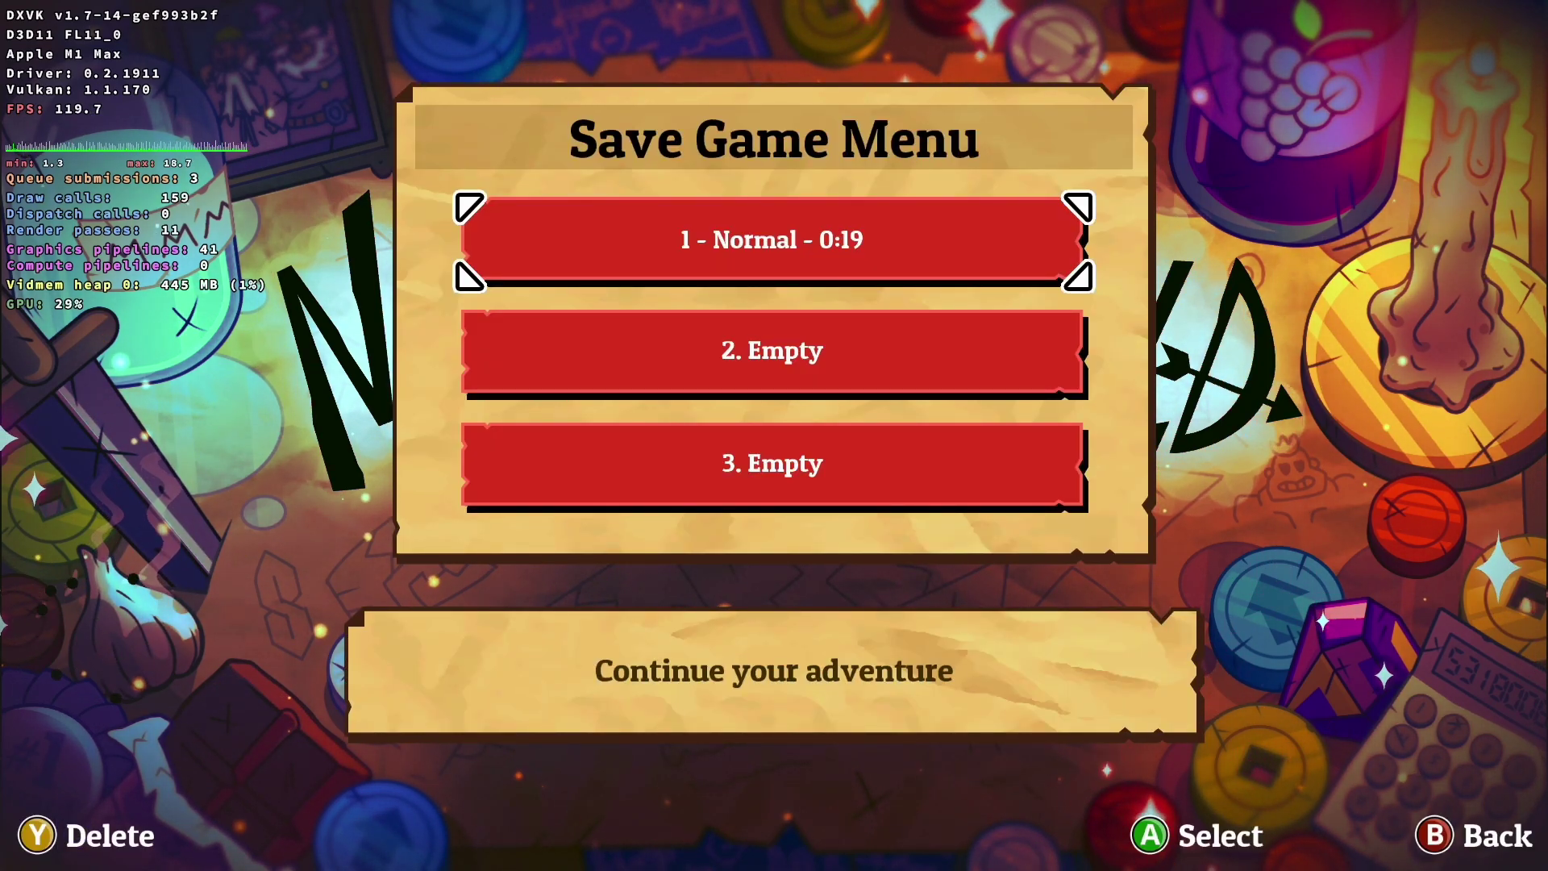
pyautogui.press('Return')
# Walk the mouse left across the basement, through the purple corridor, into the room above.
pyautogui.press('Right')
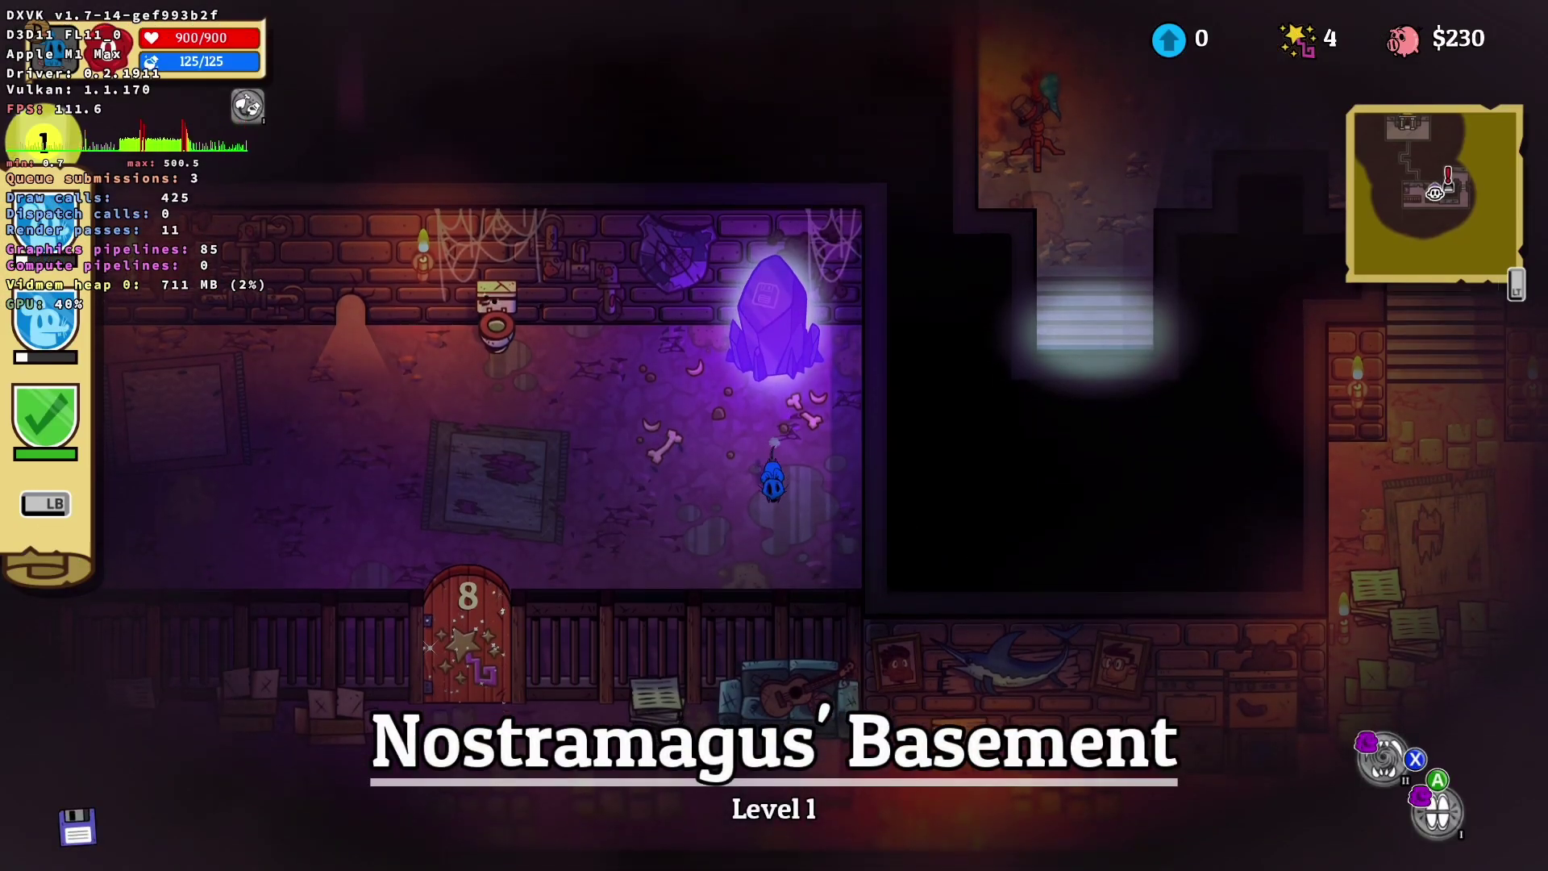
pyautogui.press('Left')
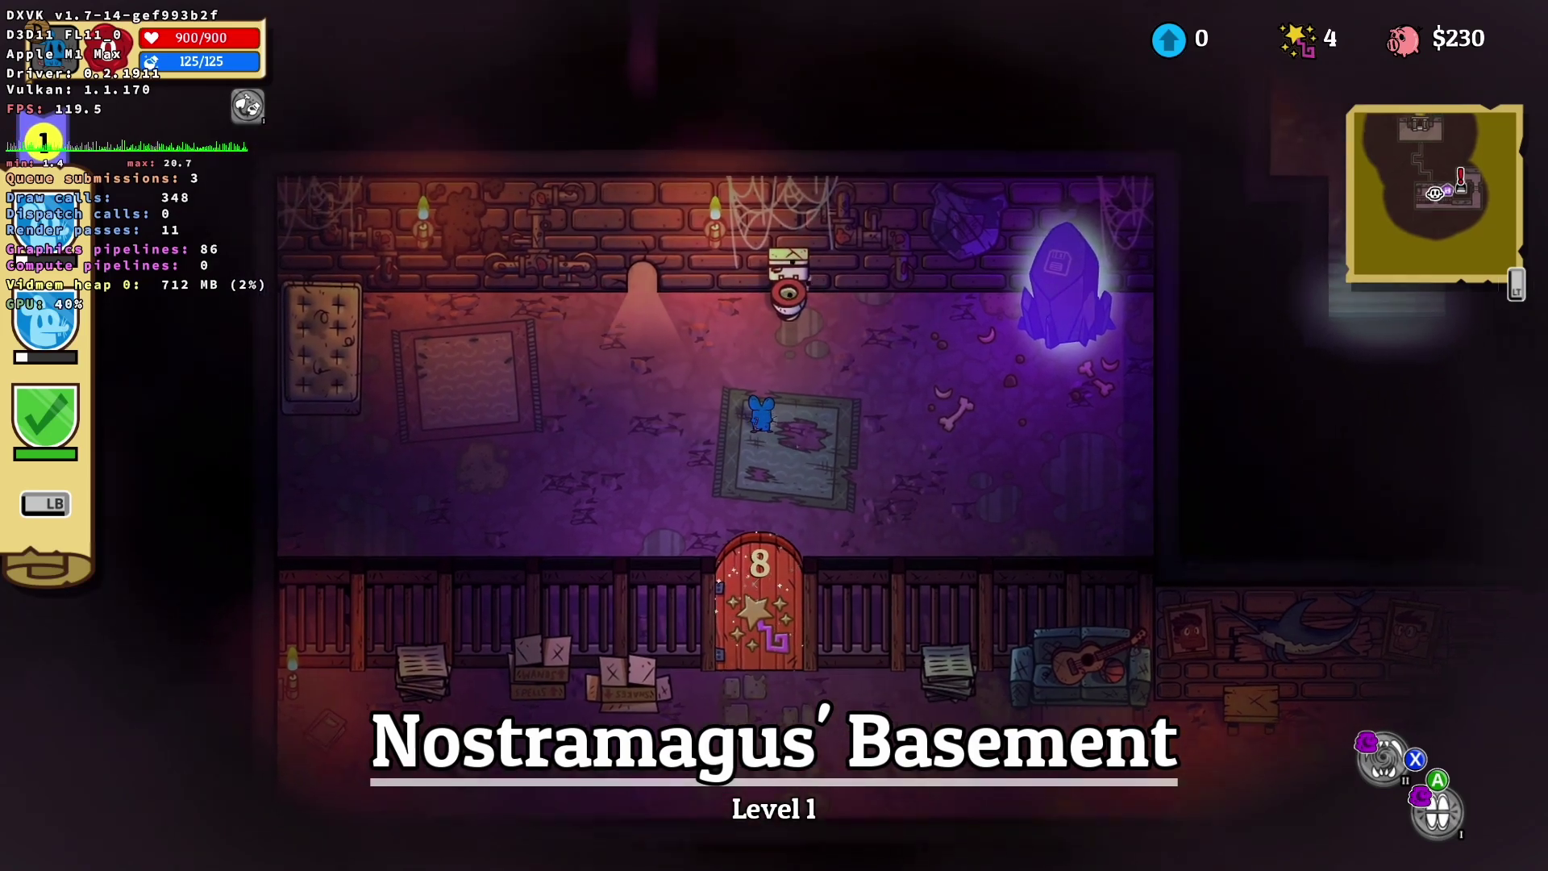
pyautogui.press('Up')
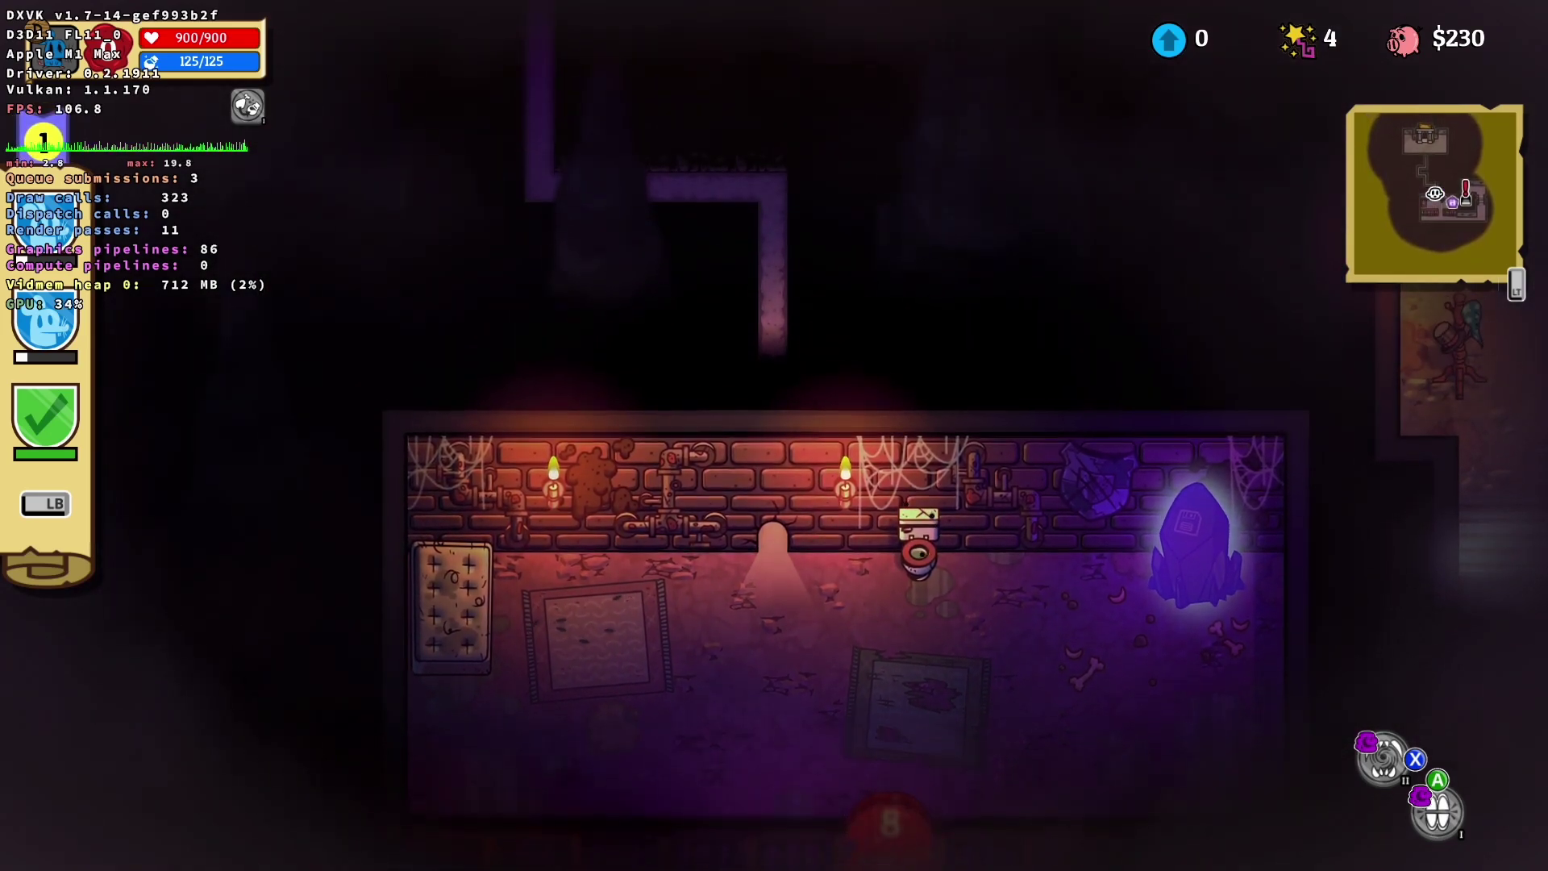
pyautogui.press('Left')
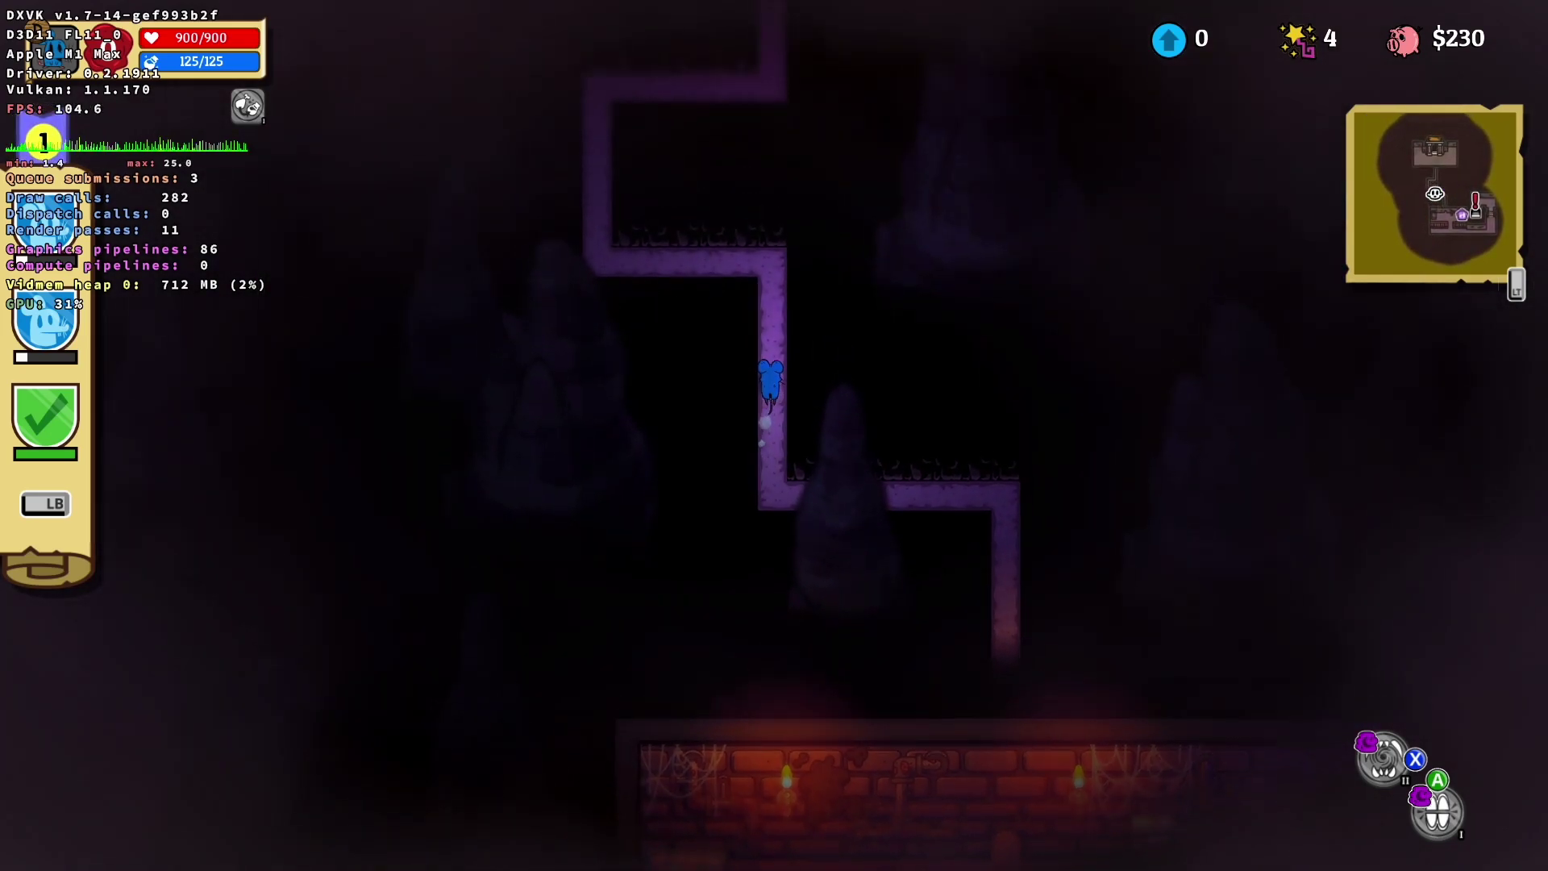
pyautogui.press('Up')
pyautogui.press('Left')
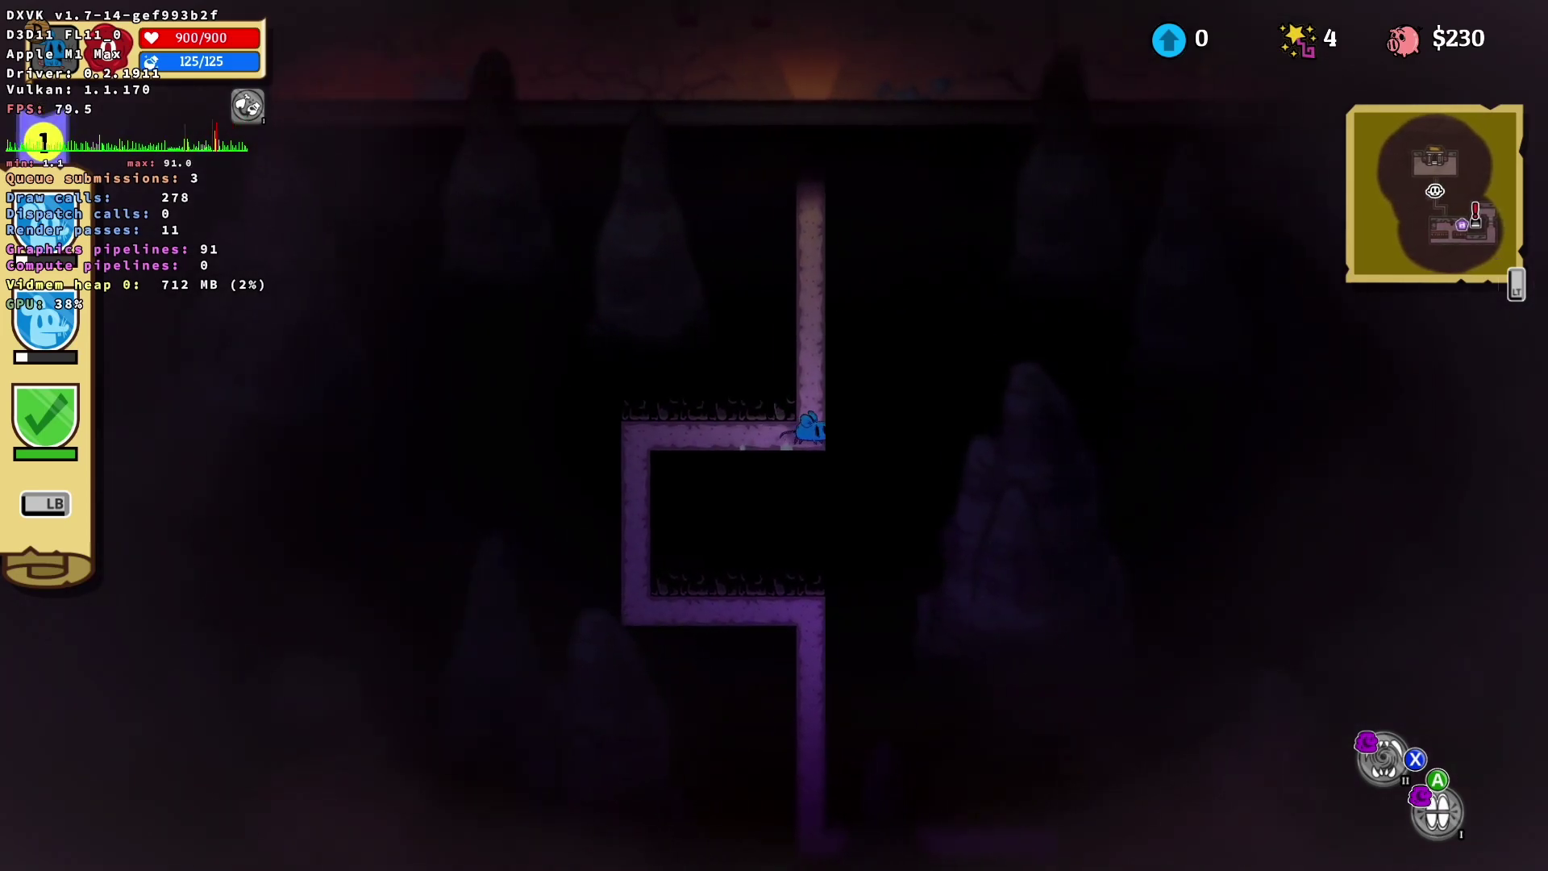
pyautogui.press('Up')
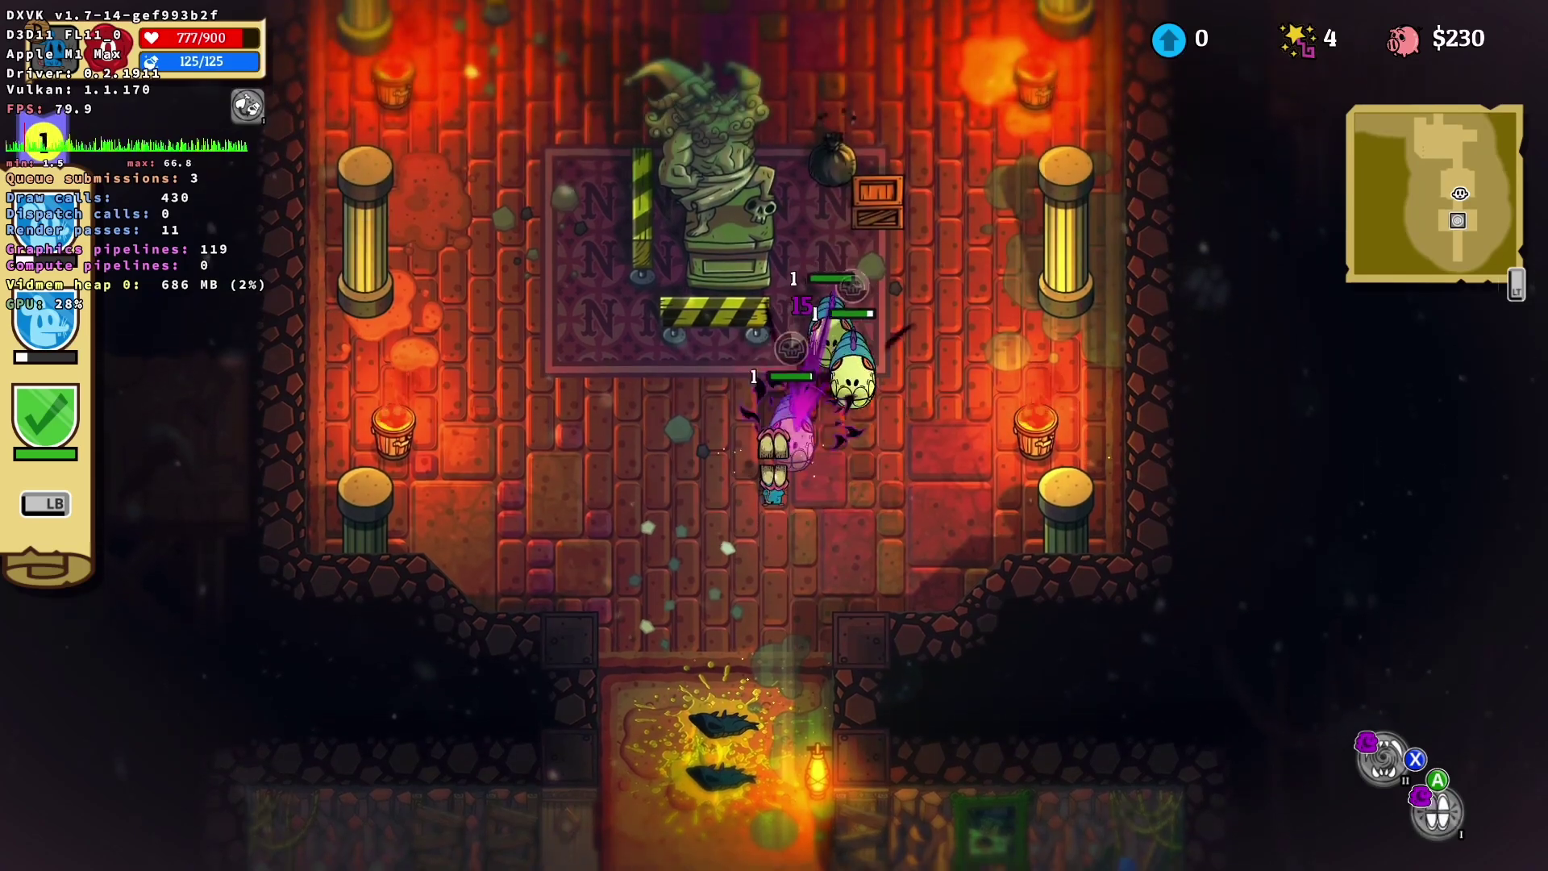
# Kill the worms by the statue and the skeleton in the corridor, reaching the upper room.
pyautogui.press('Up')
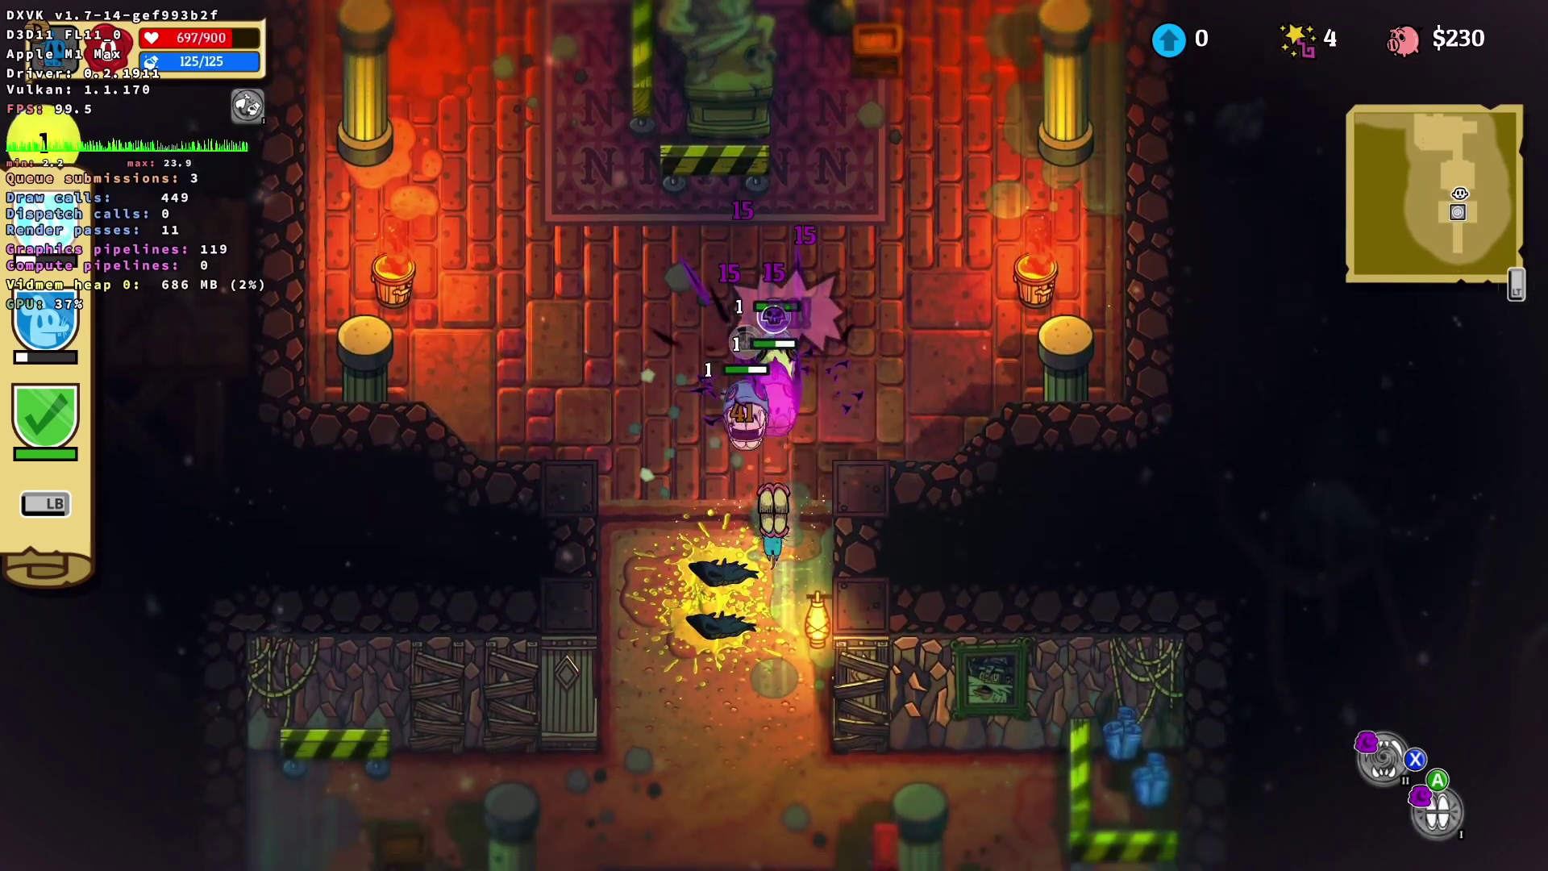
pyautogui.press('Up')
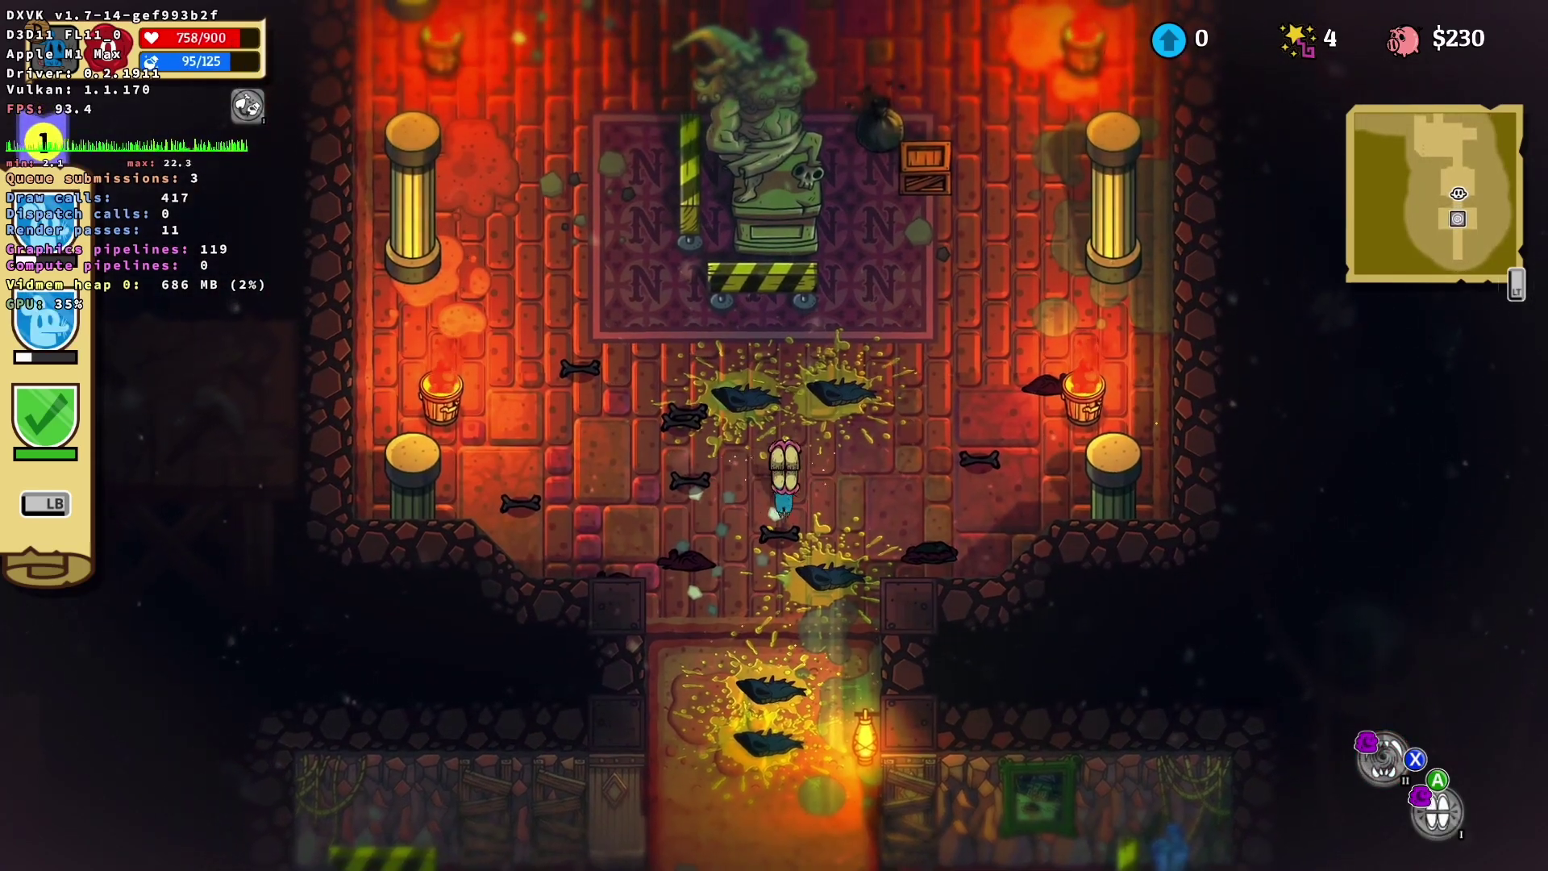
pyautogui.press('Right')
pyautogui.press('Up')
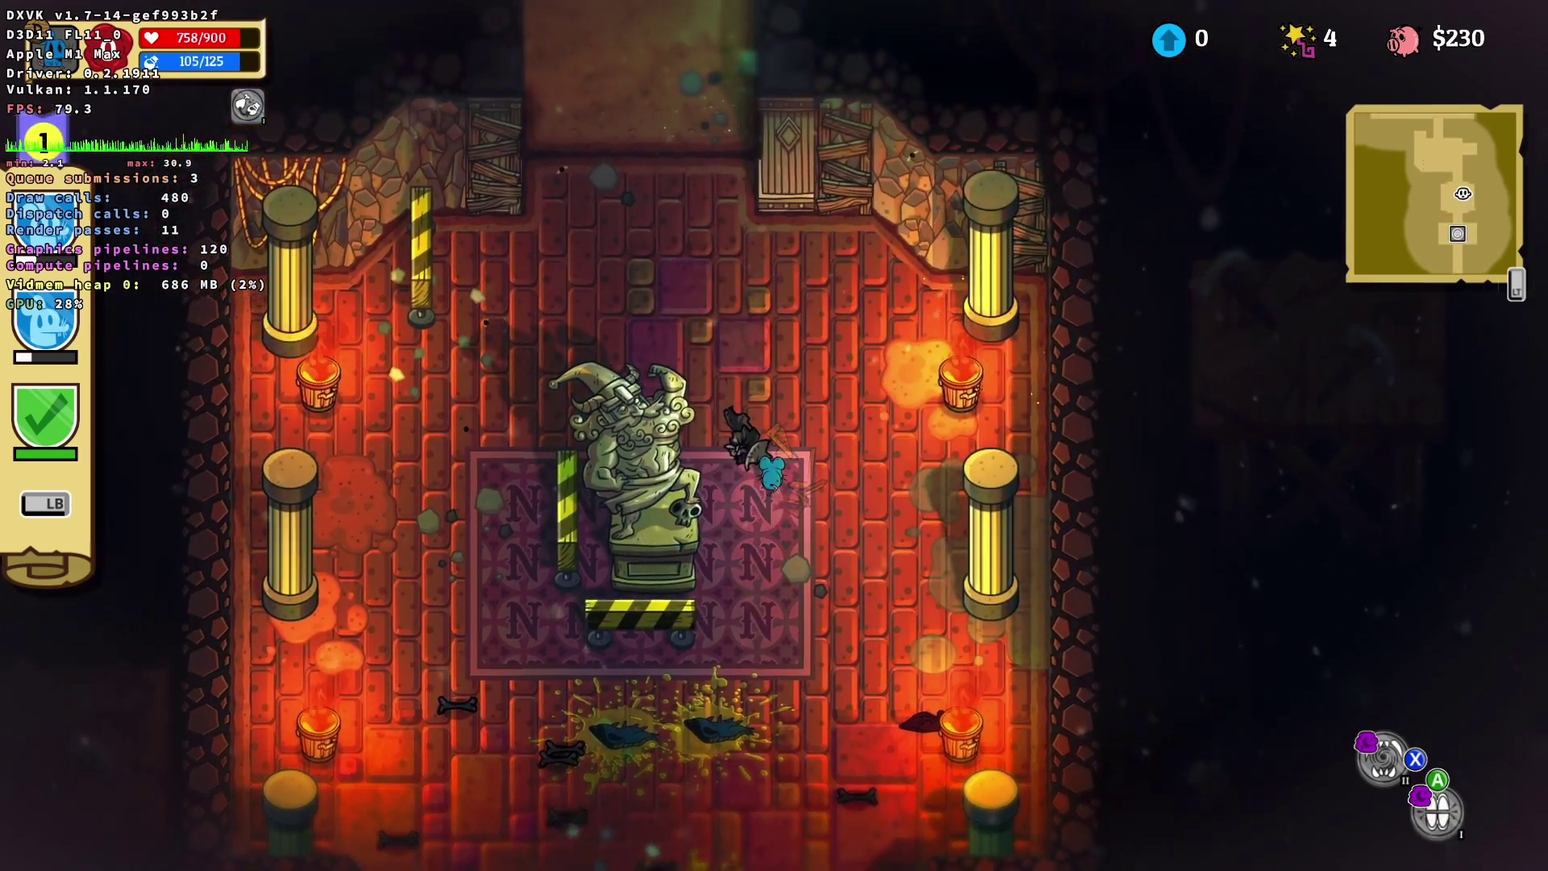
pyautogui.press('Up')
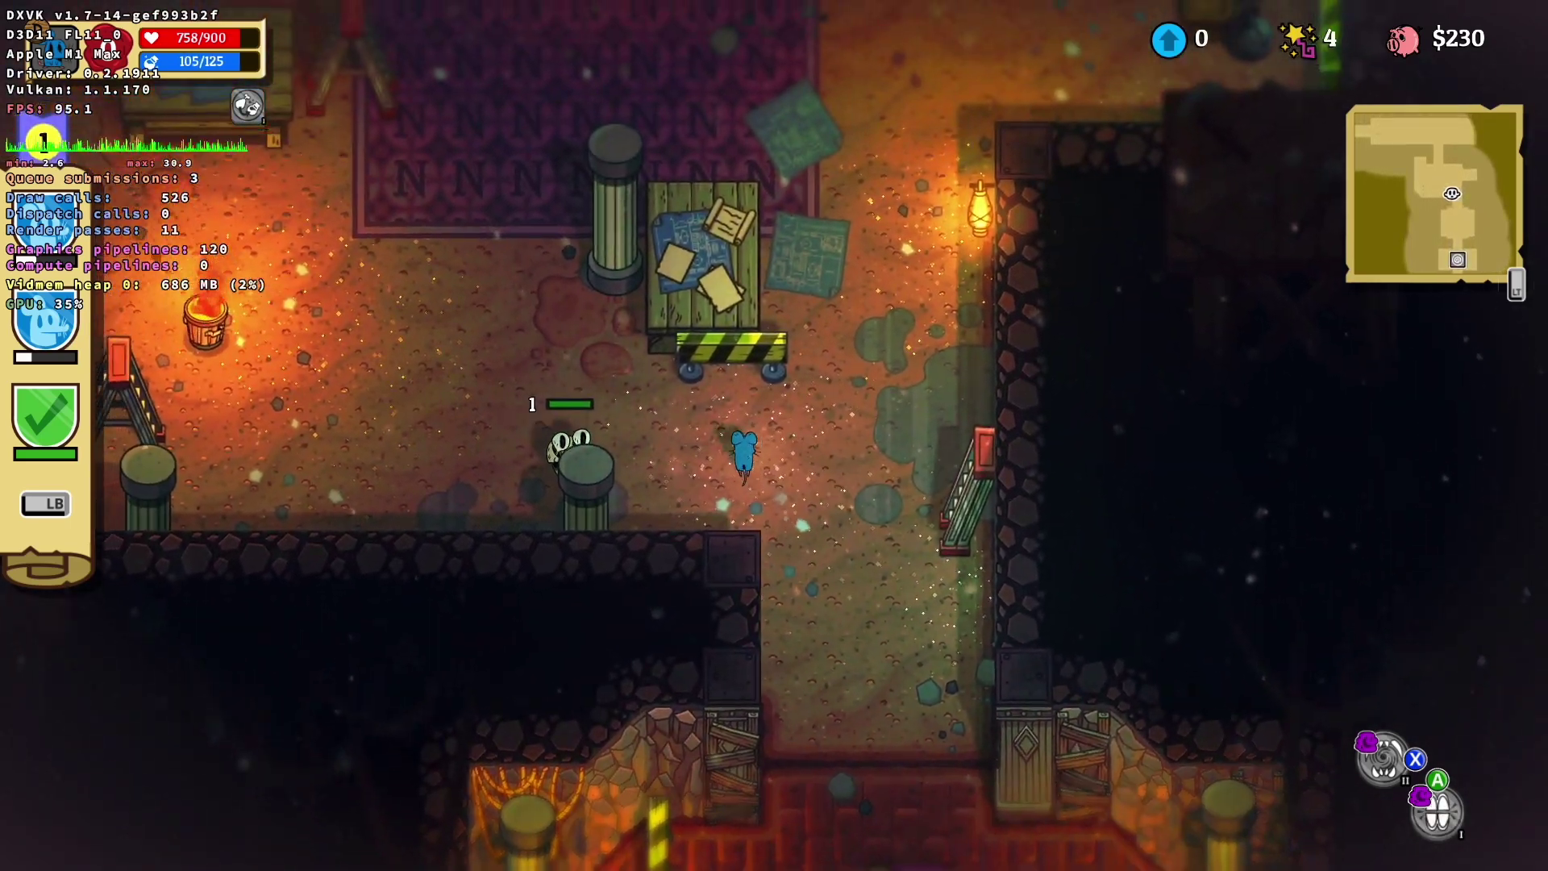
pyautogui.press('Left')
pyautogui.press('Right')
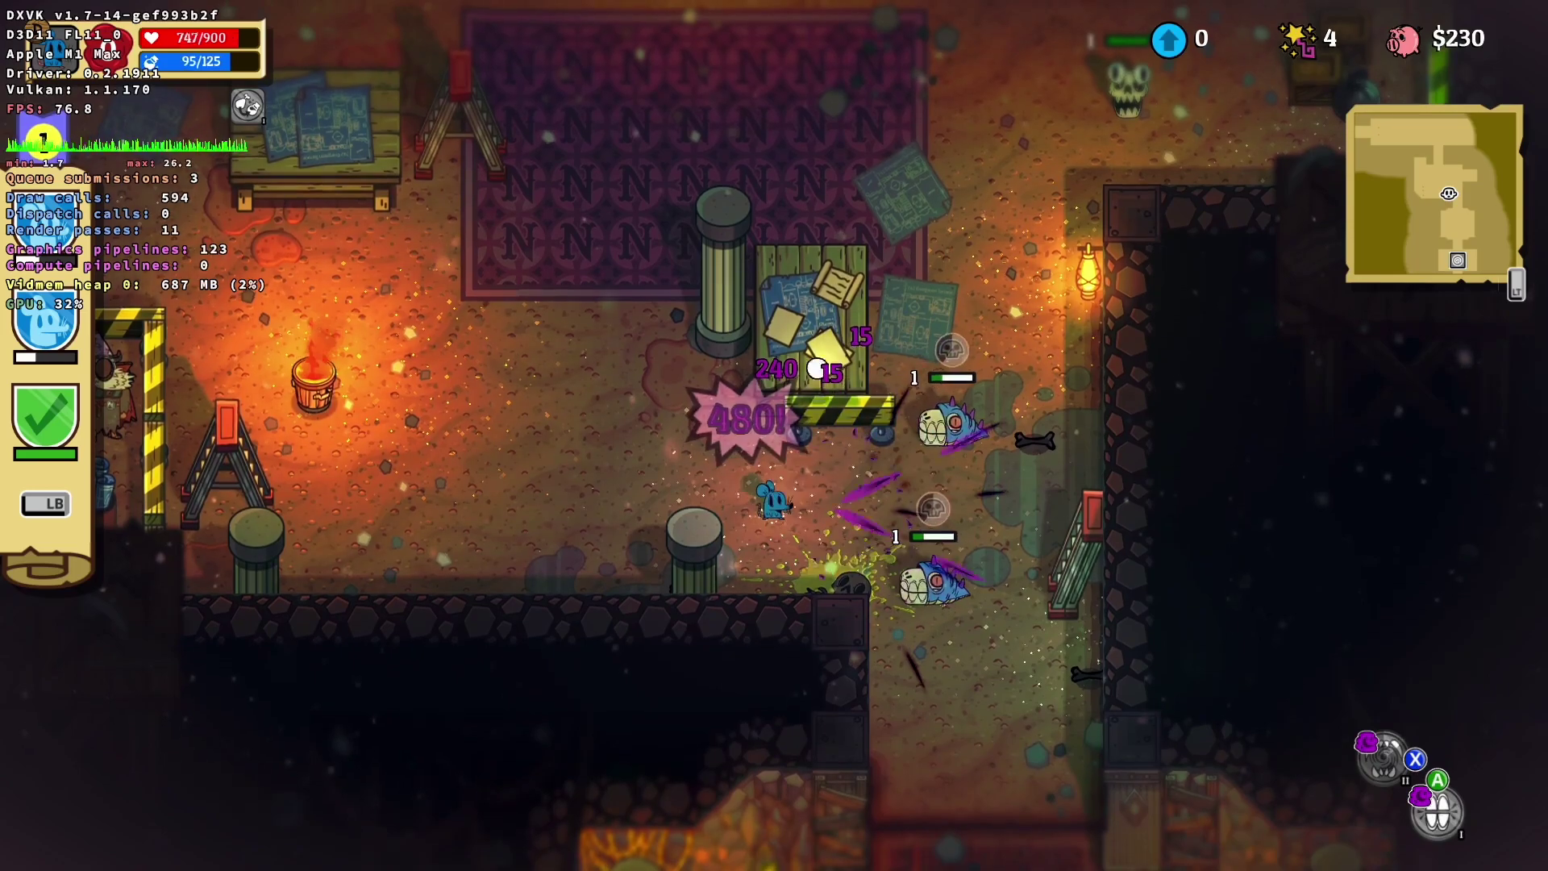
pyautogui.press('Up')
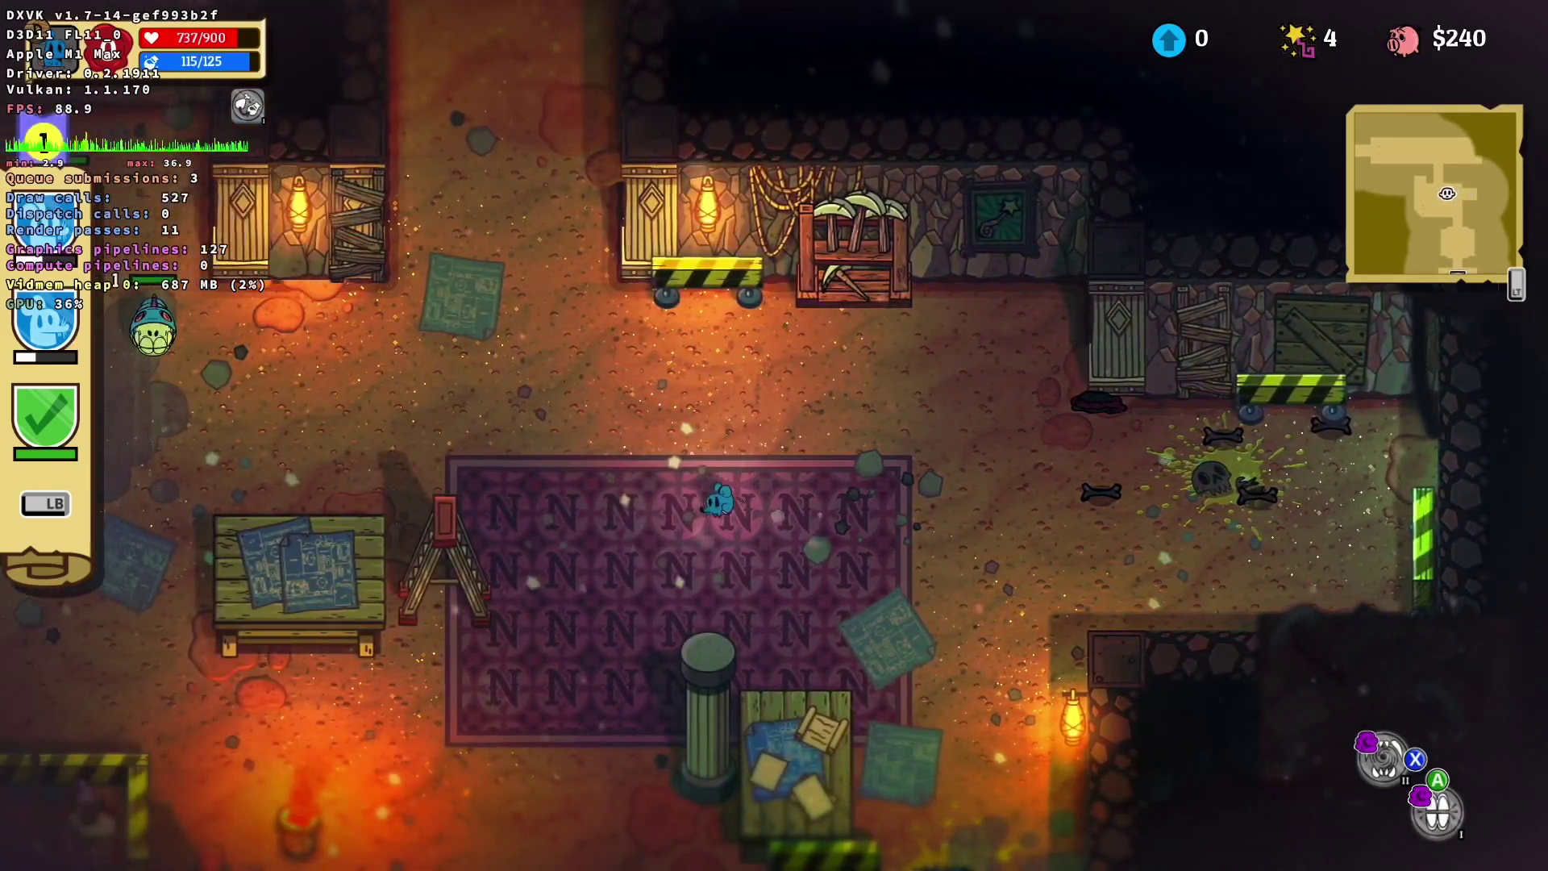
# Fight off the skull enemies in the upper room and exit through the doorway.
pyautogui.press('Left')
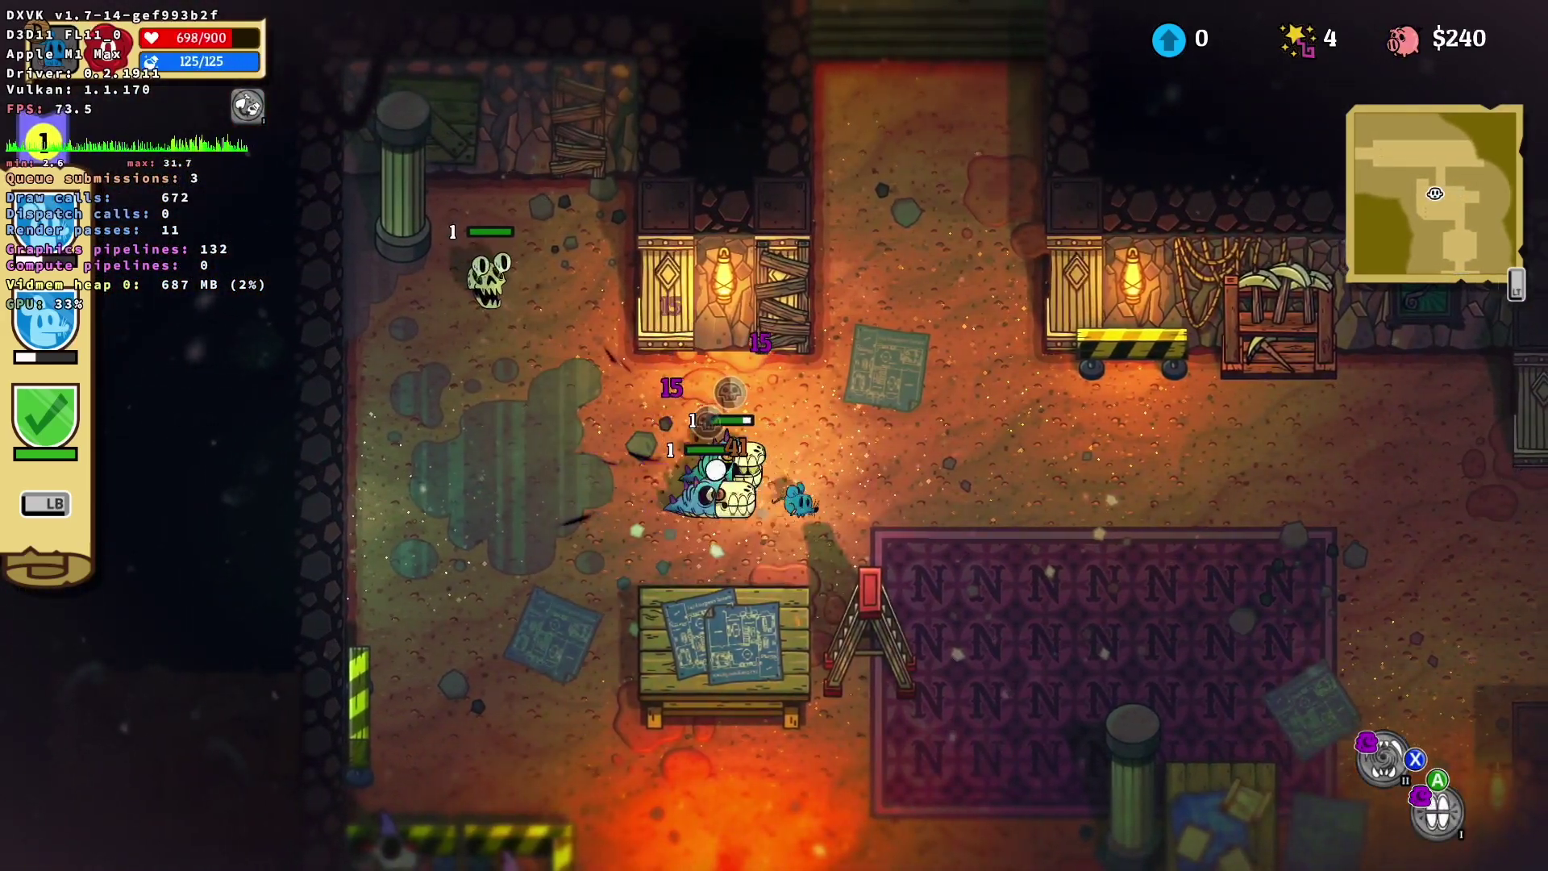
pyautogui.press('Right')
pyautogui.press('Left')
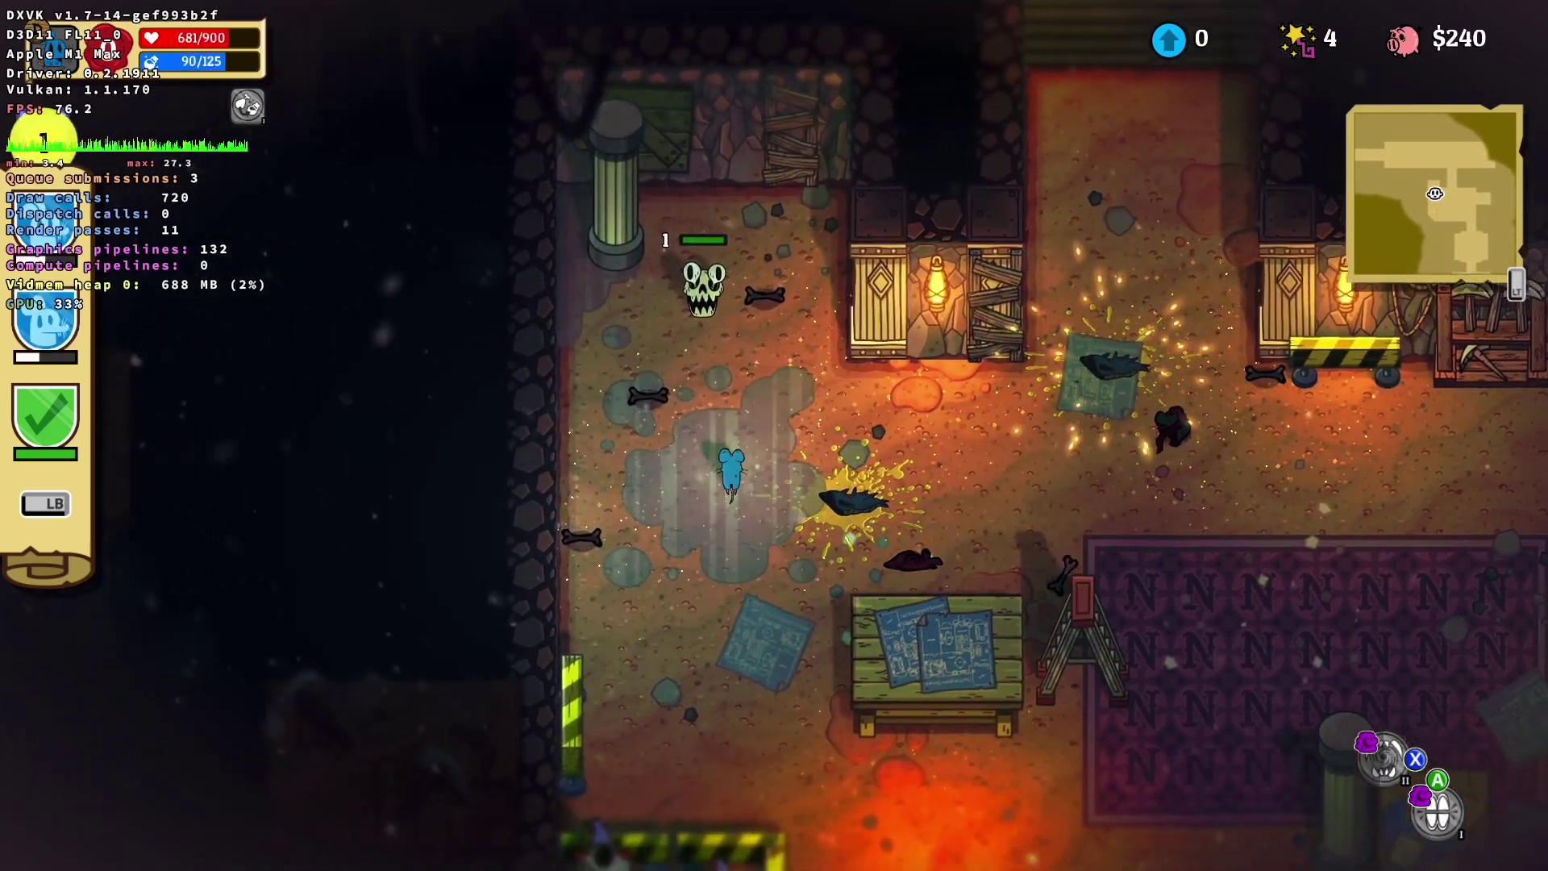
pyautogui.press('Up')
pyautogui.press('Down')
pyautogui.press('Left')
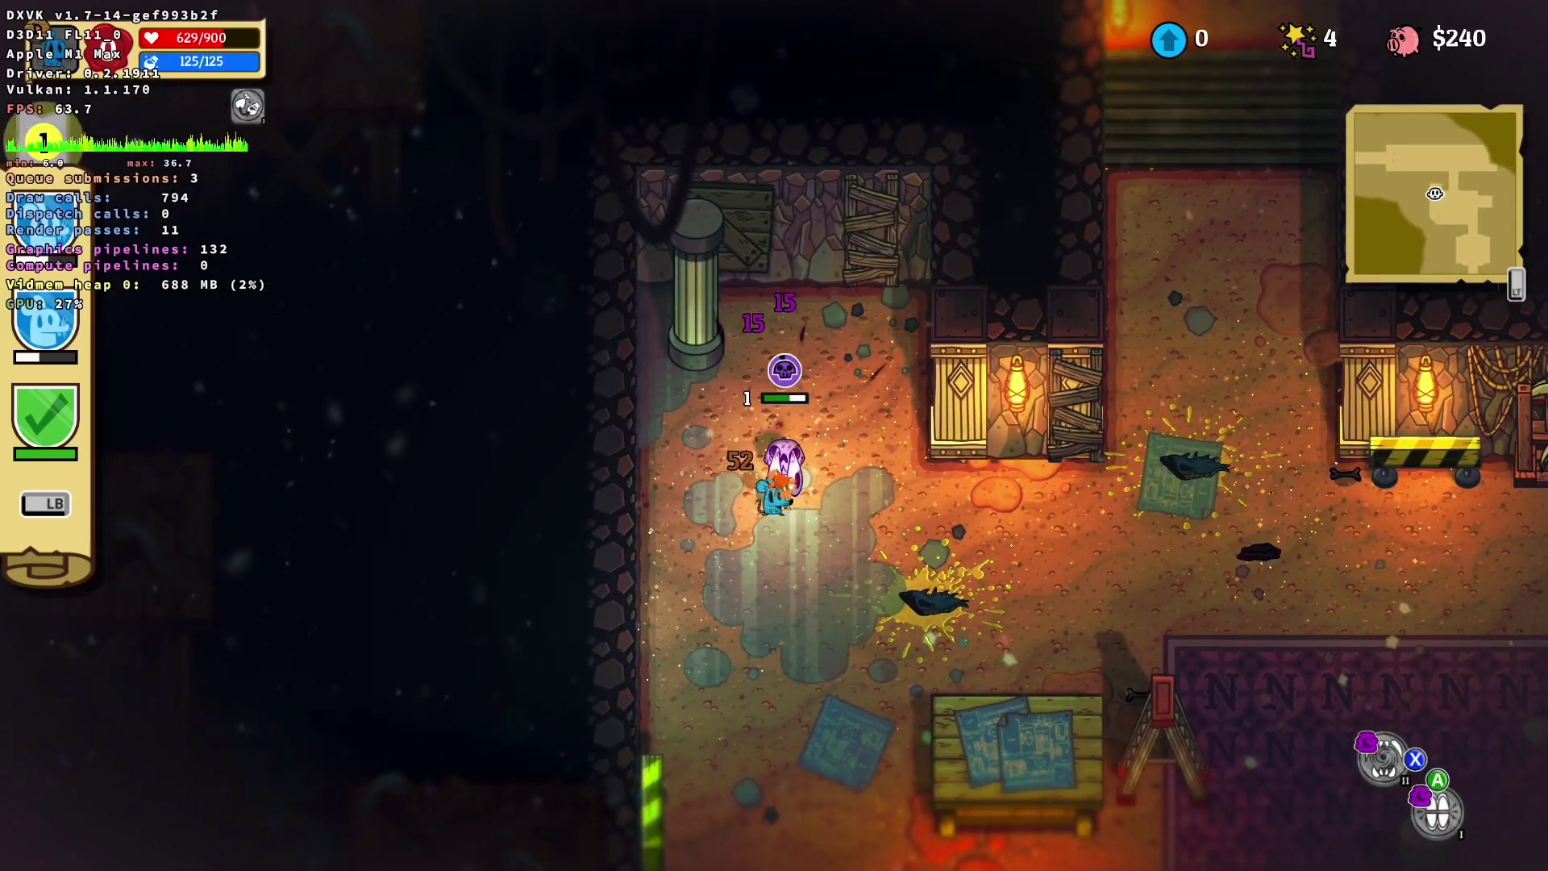
pyautogui.press('Right')
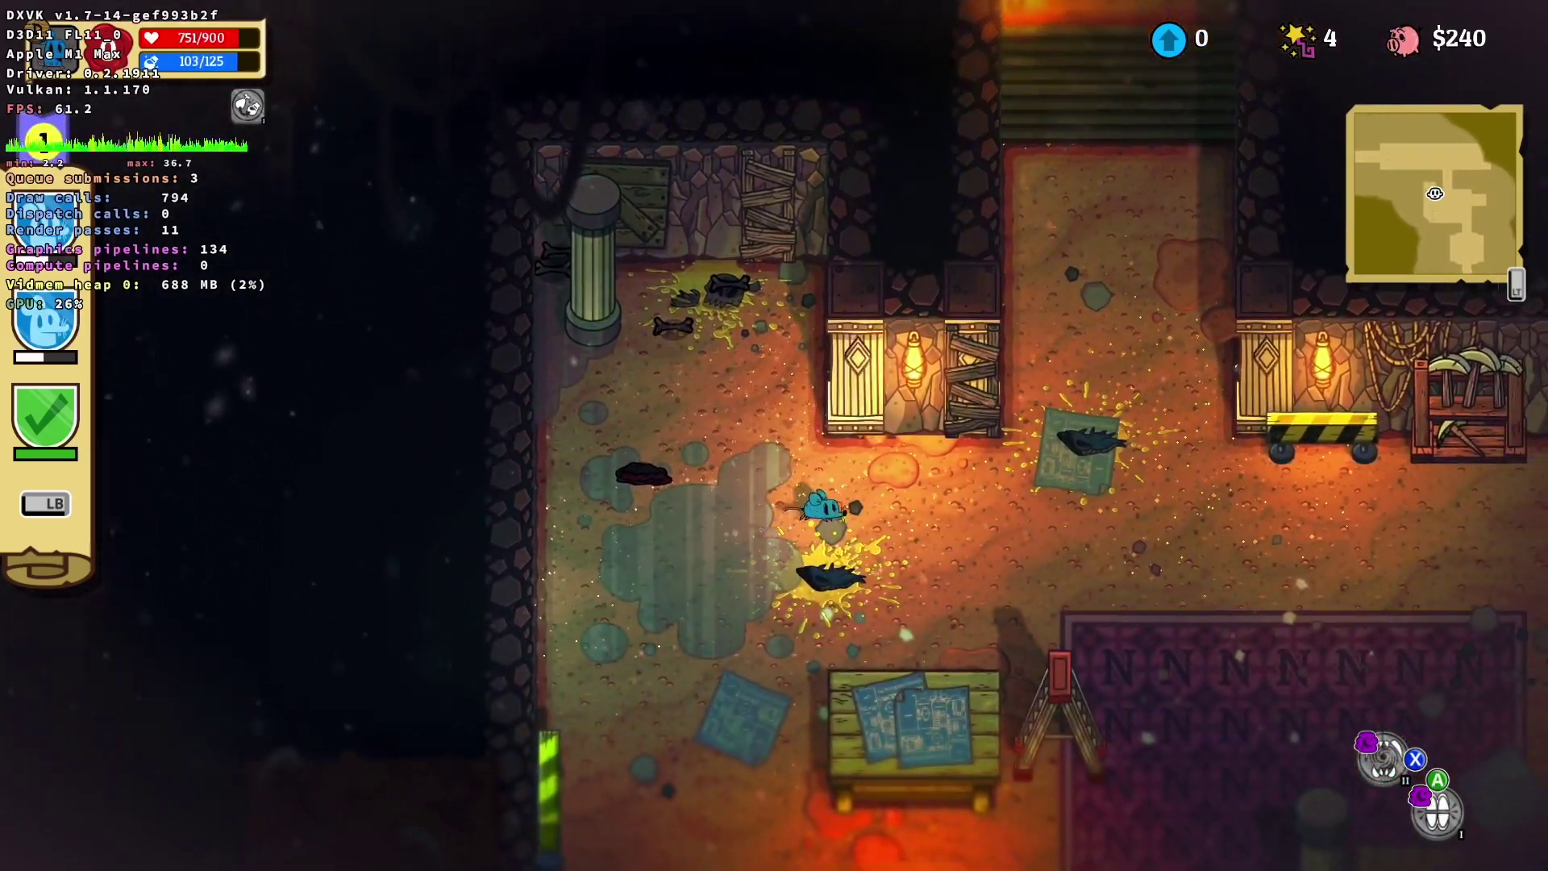
pyautogui.press('Up')
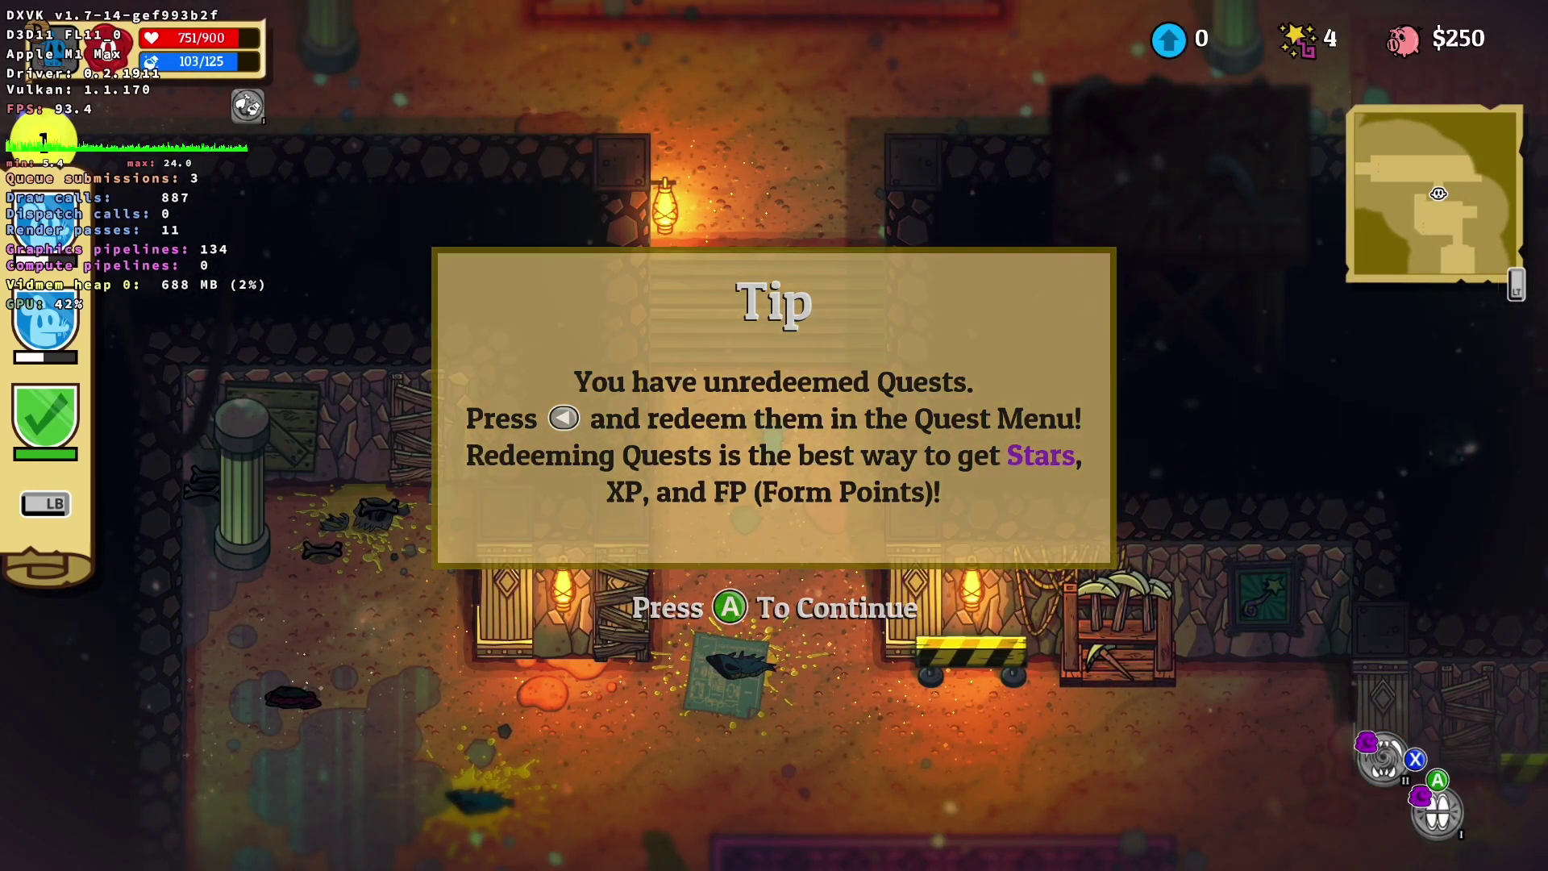
# Climb the stairs and fight through the enemy room into the room with the table and crates.
pyautogui.press('w')
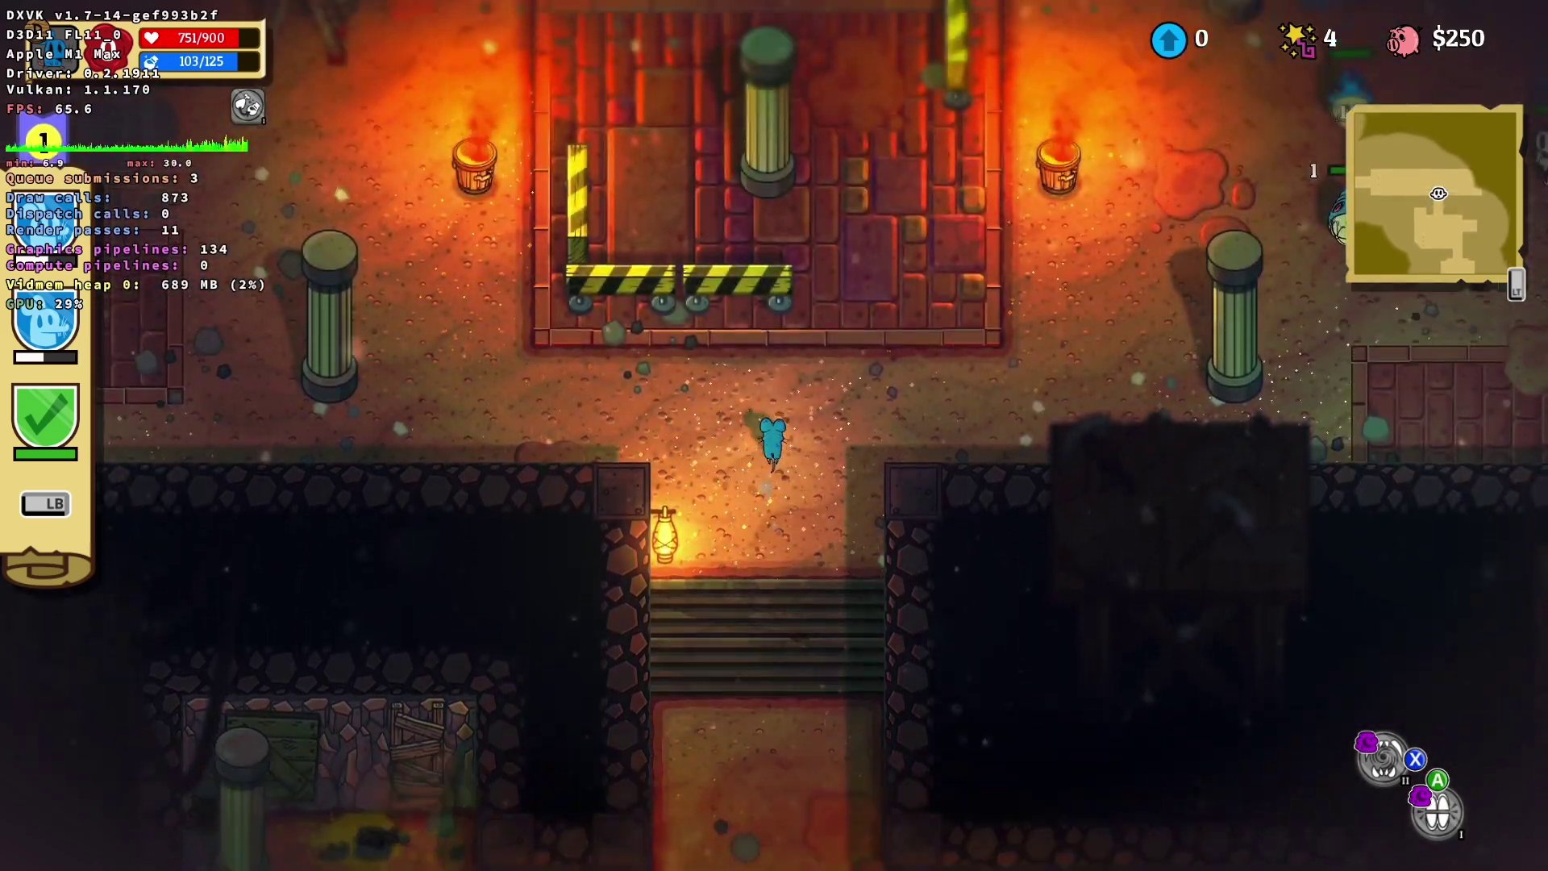
pyautogui.press('w')
pyautogui.press('d')
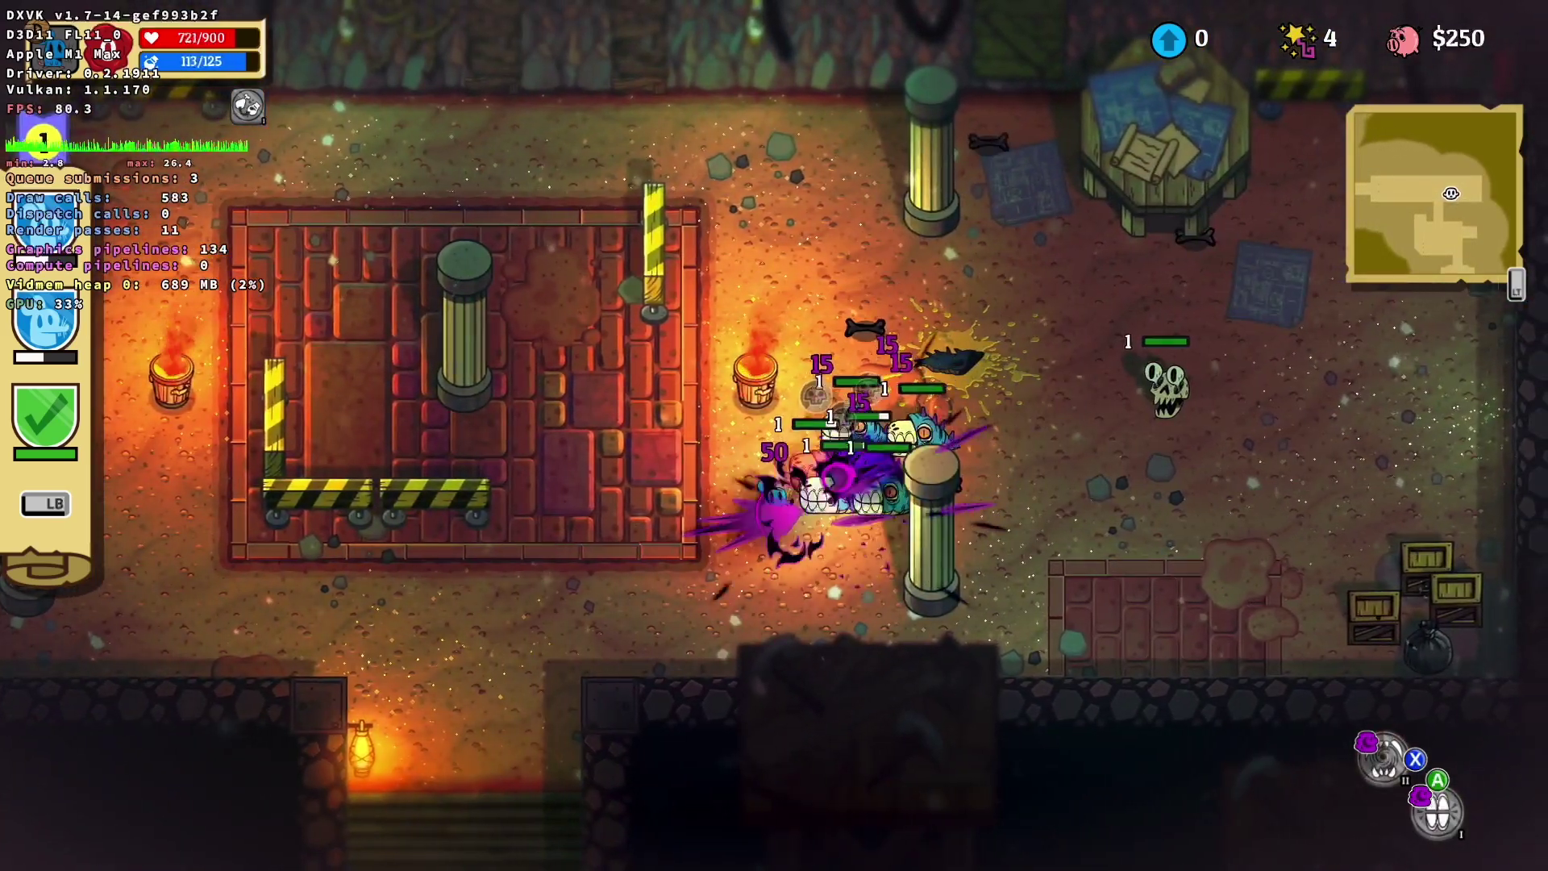
pyautogui.press('a')
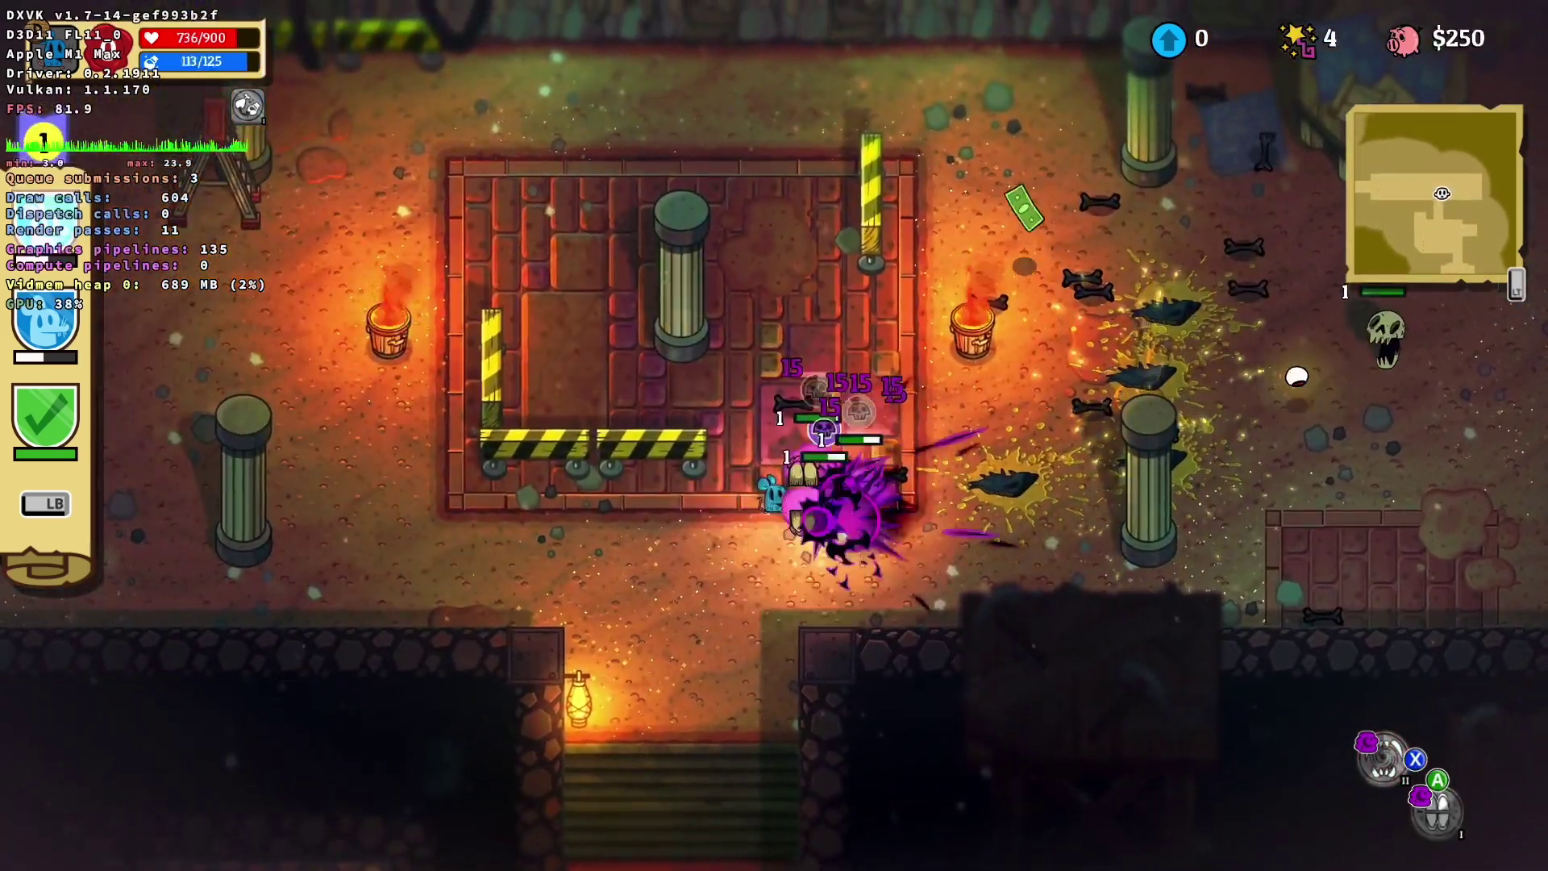
pyautogui.press('d')
pyautogui.press('w')
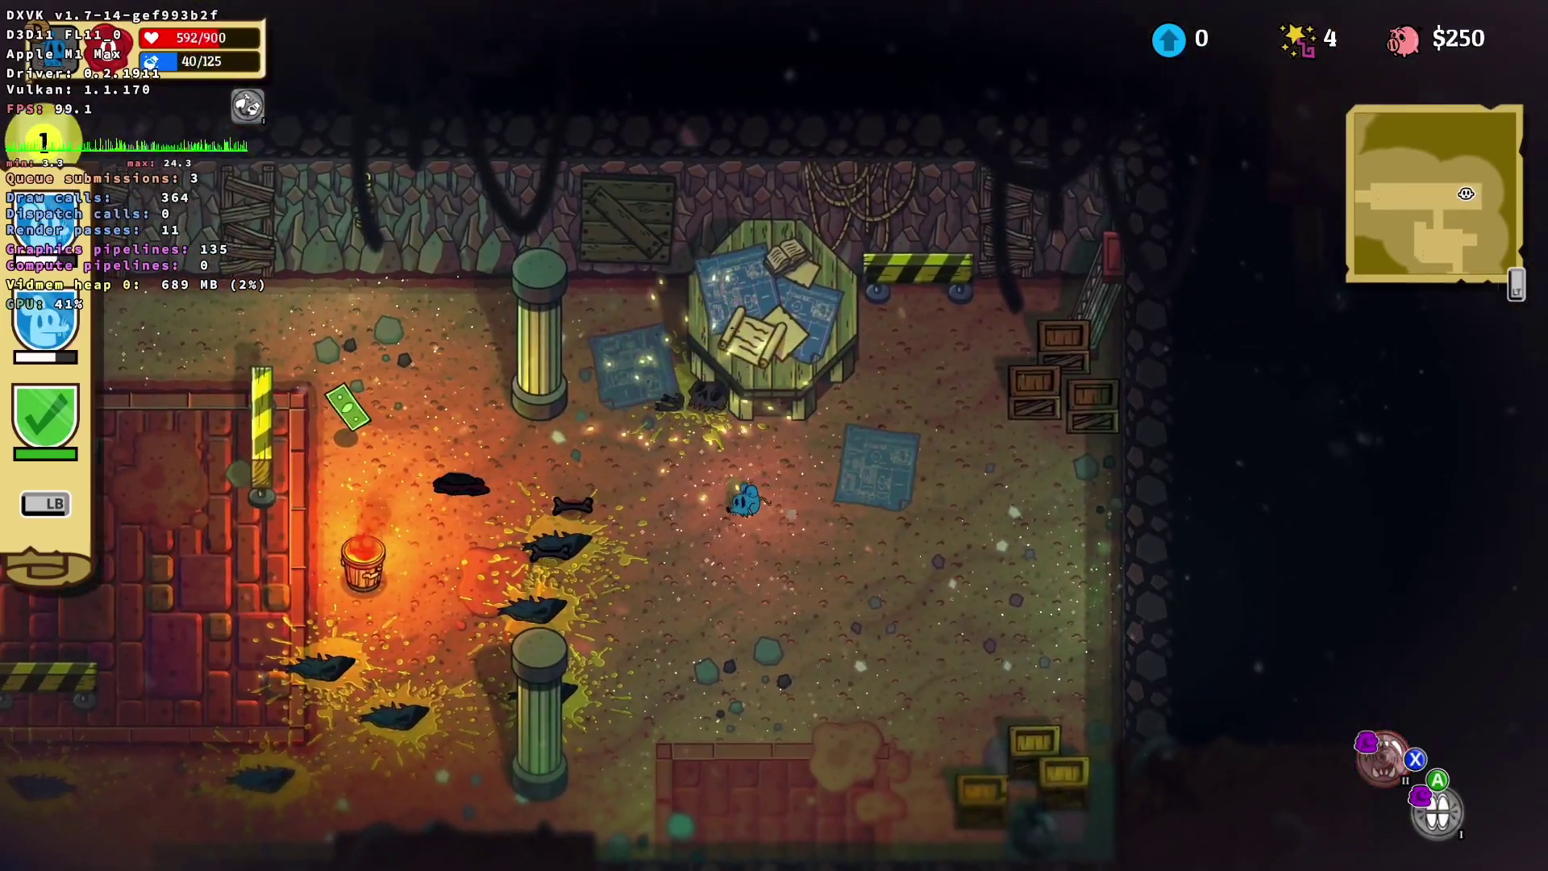
pyautogui.press('s')
pyautogui.press('d')
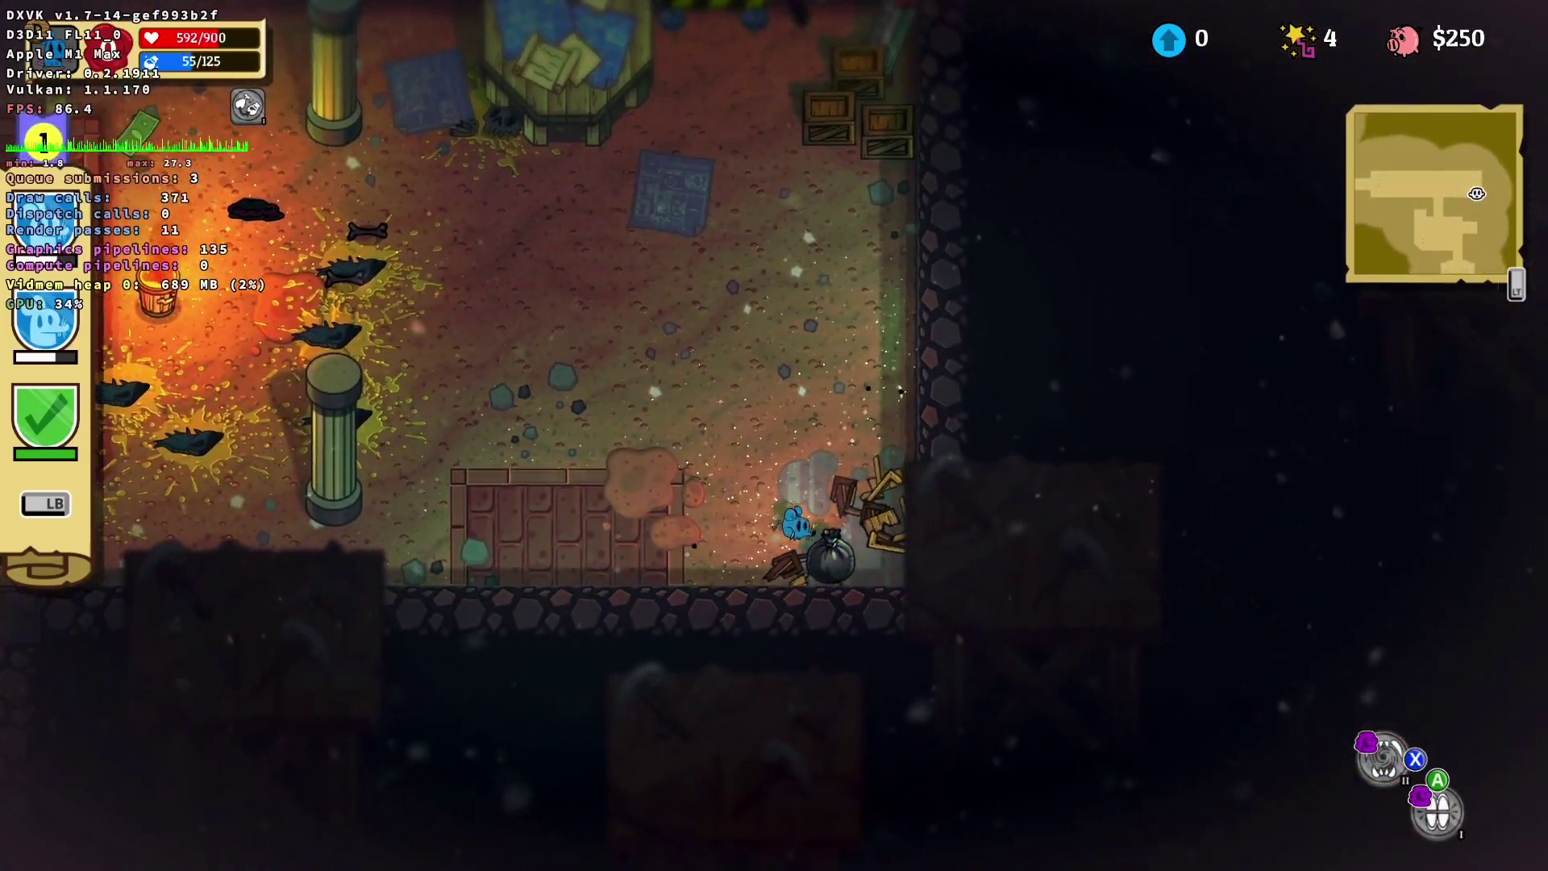
pyautogui.press('w')
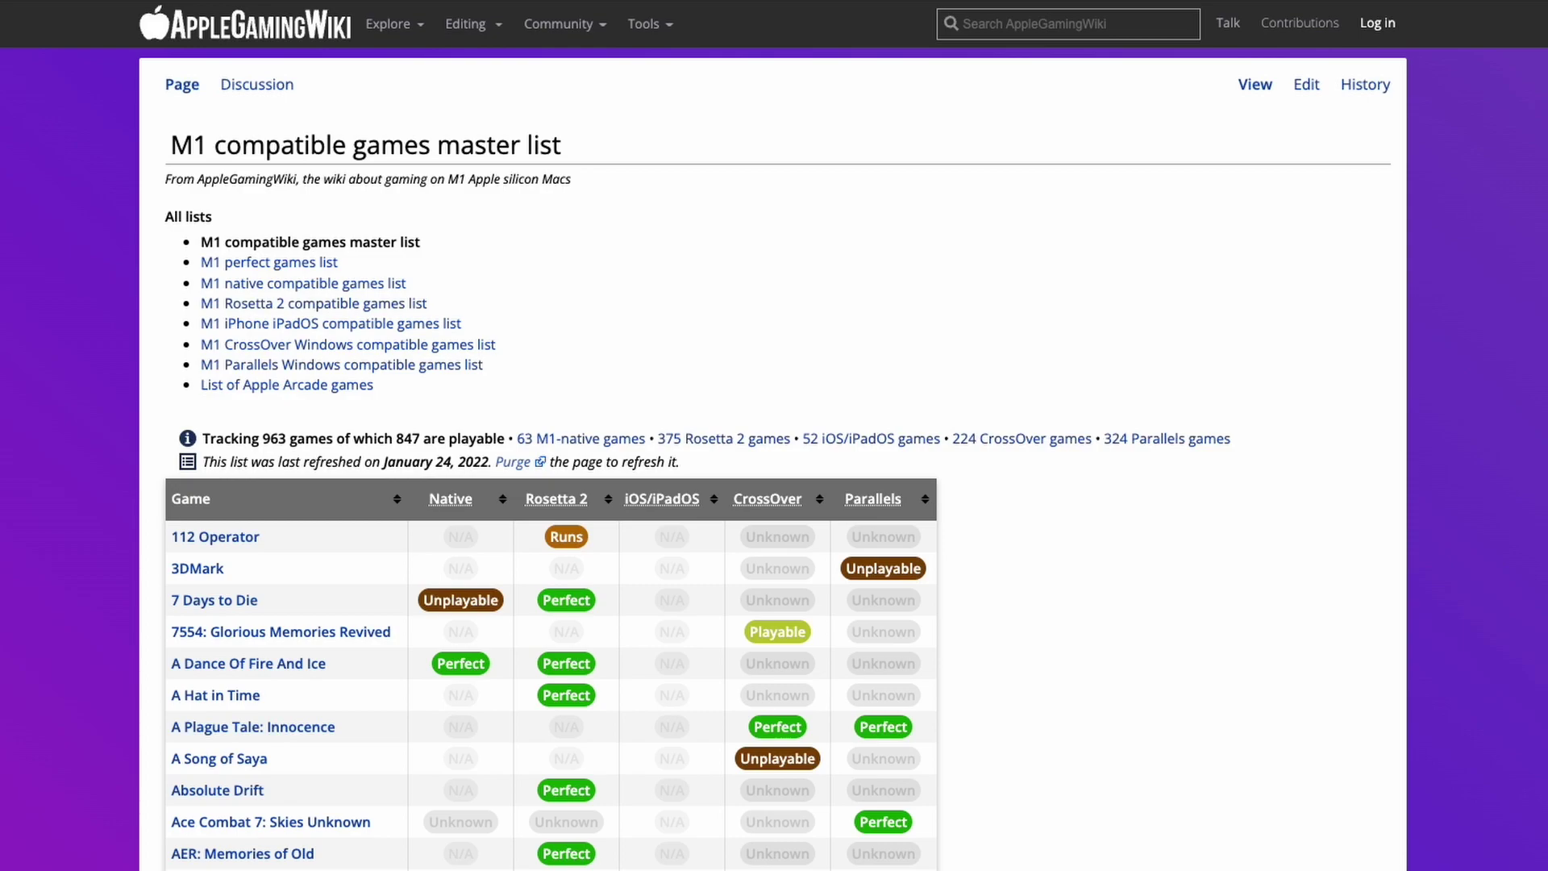
# Scroll the M1 compatible games table down to the D titles like Disco Elysium and Diablo II.
pyautogui.scroll(-12, 774, 452)
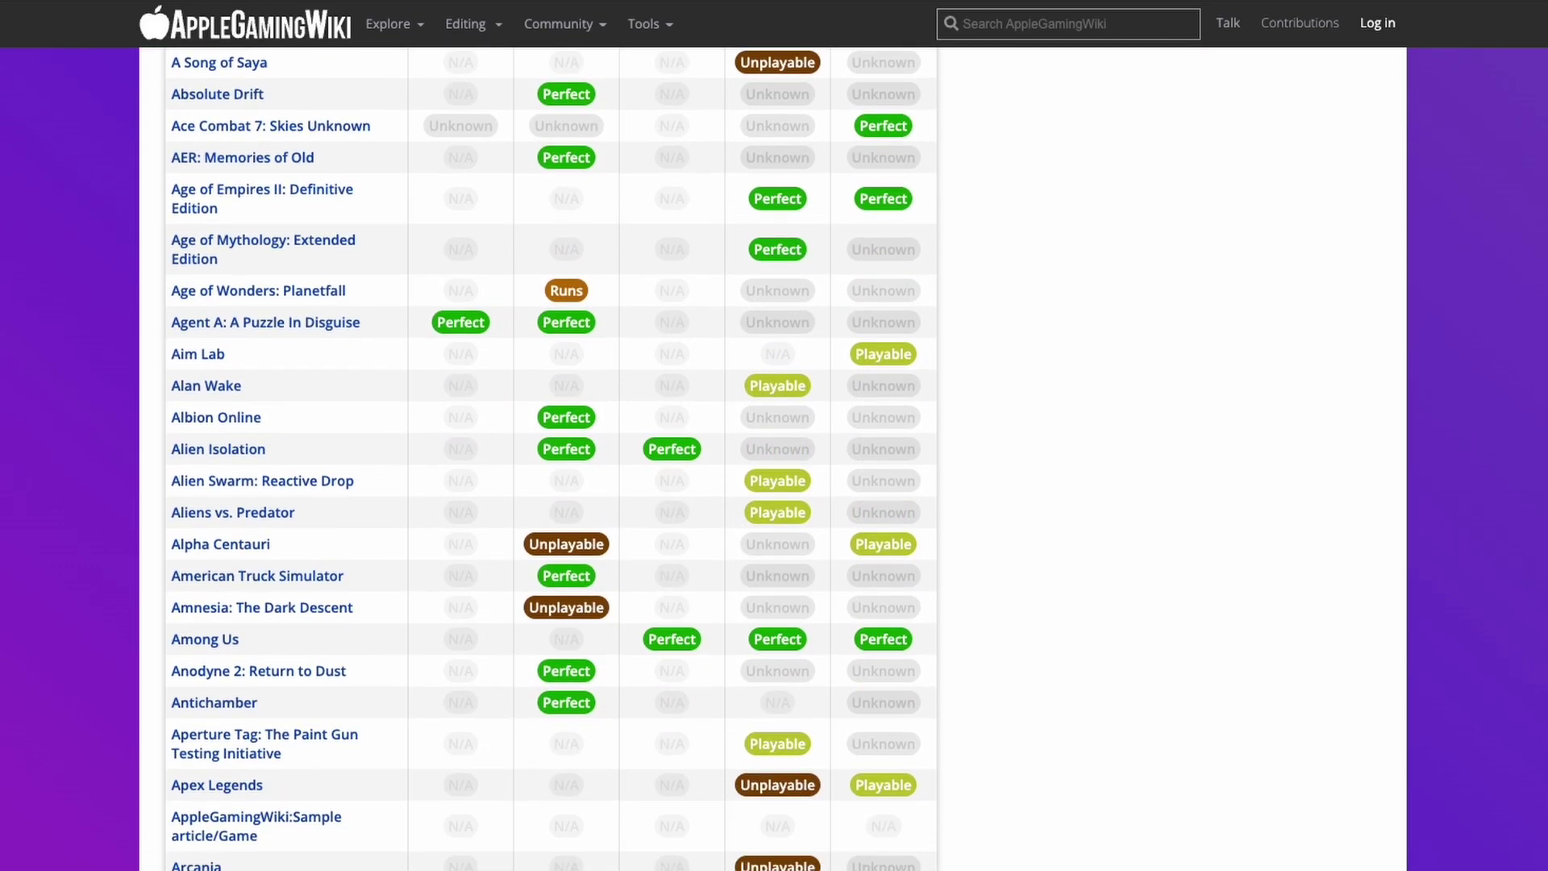
pyautogui.scroll(-12, 551, 451)
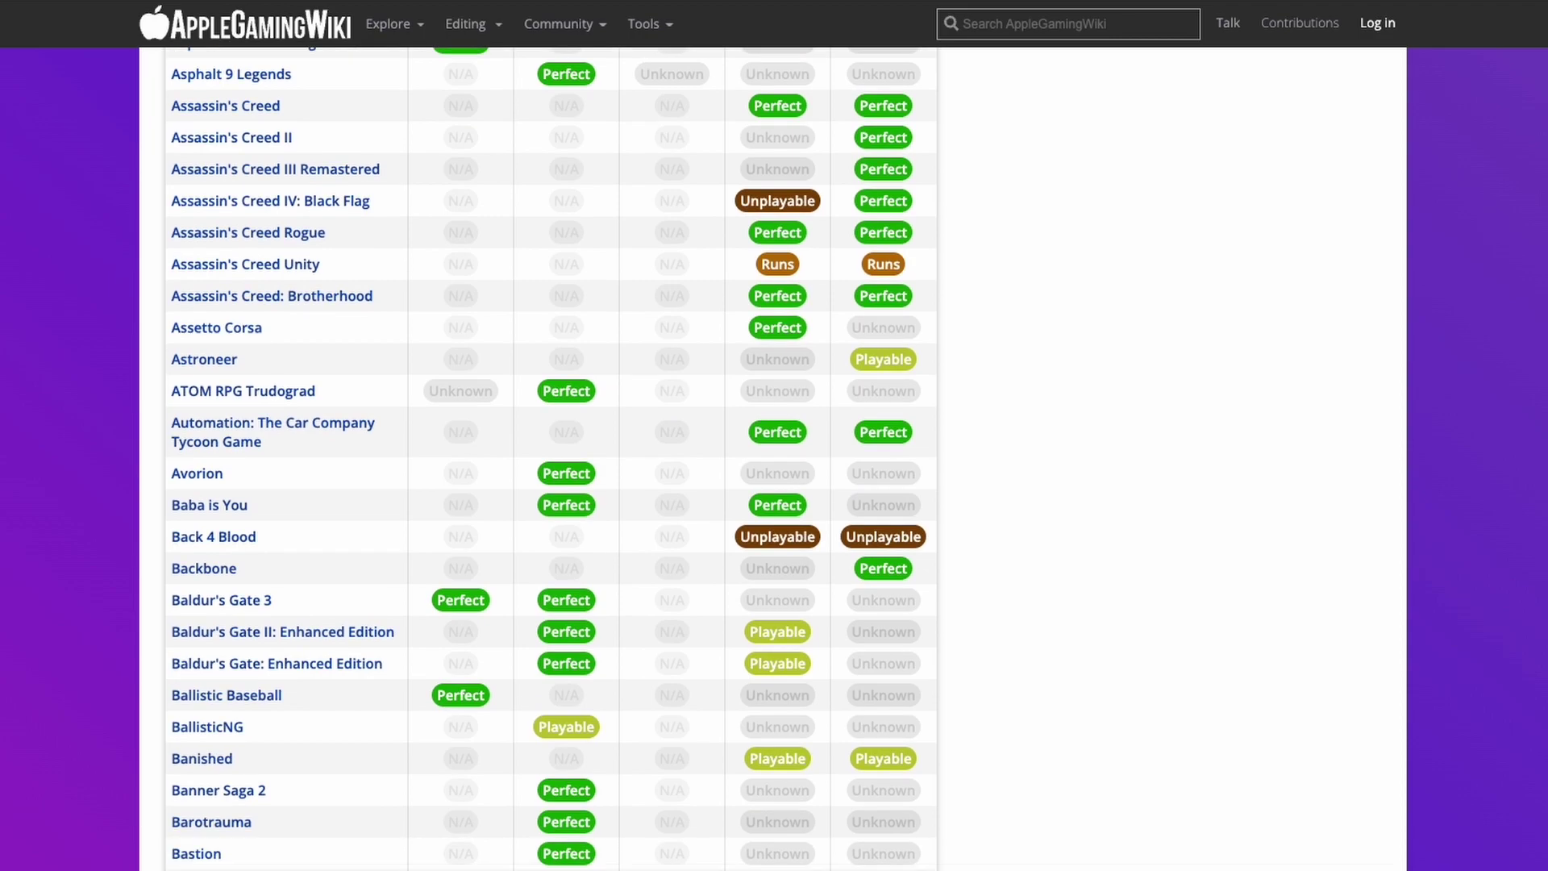
pyautogui.scroll(-12, 550, 451)
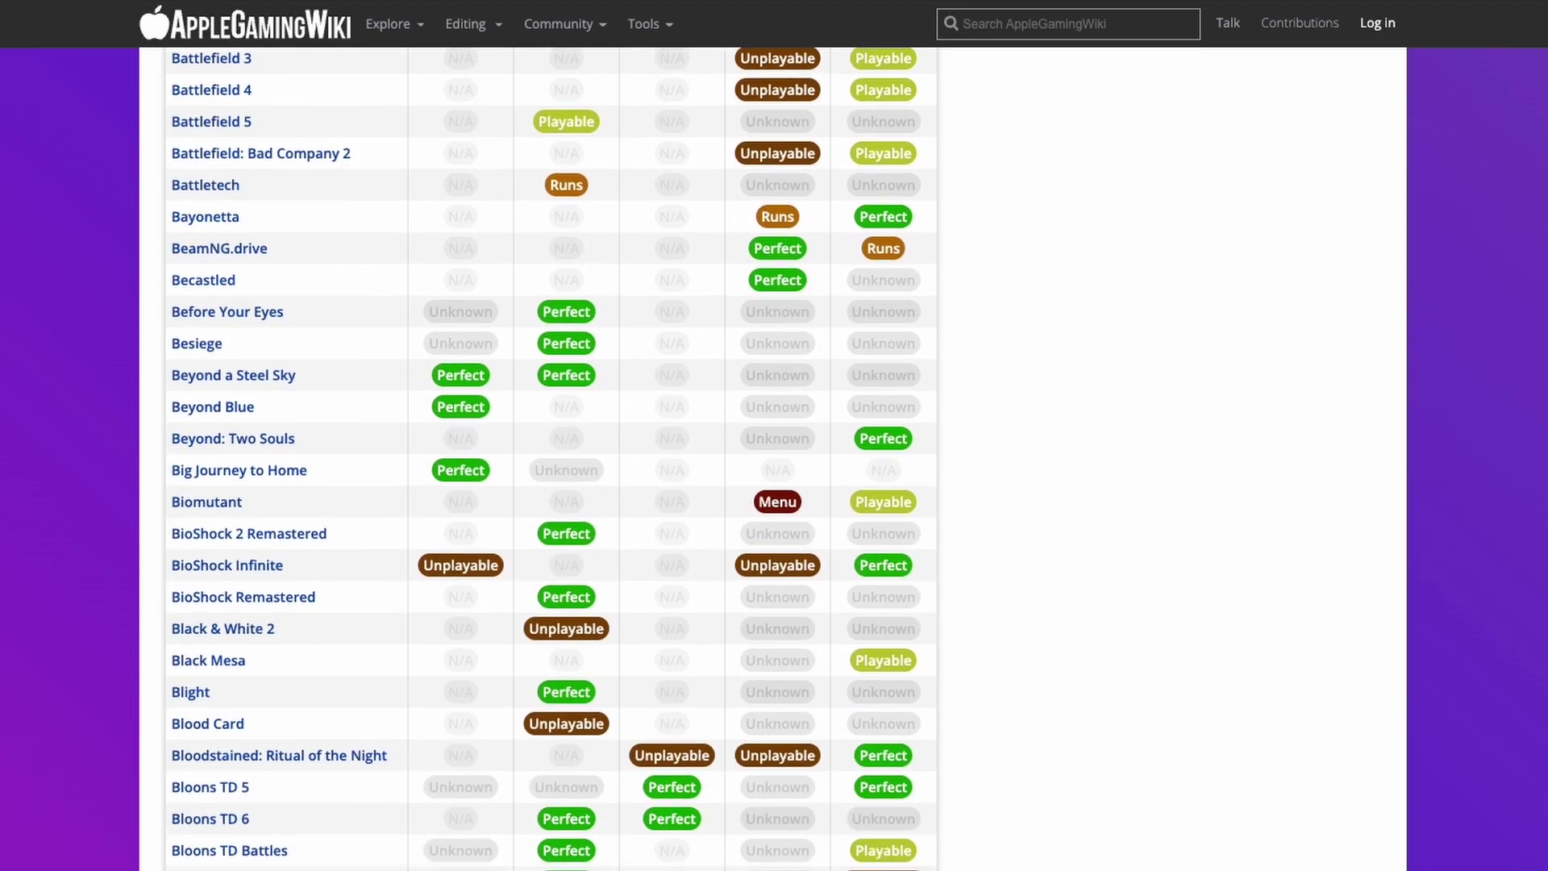
pyautogui.scroll(-12, 551, 451)
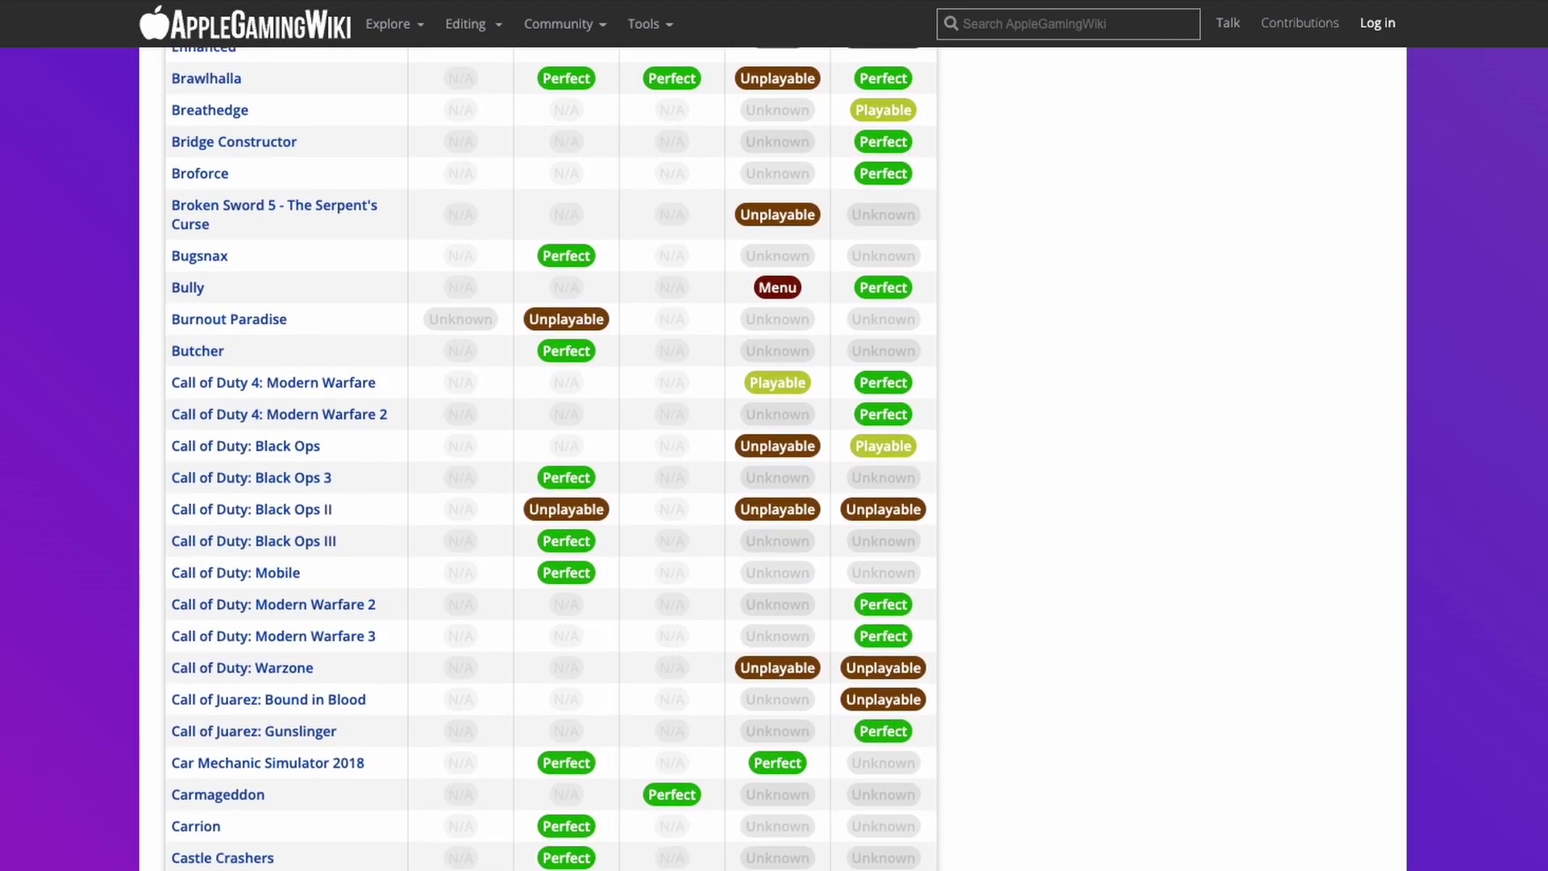
pyautogui.scroll(-12, 551, 452)
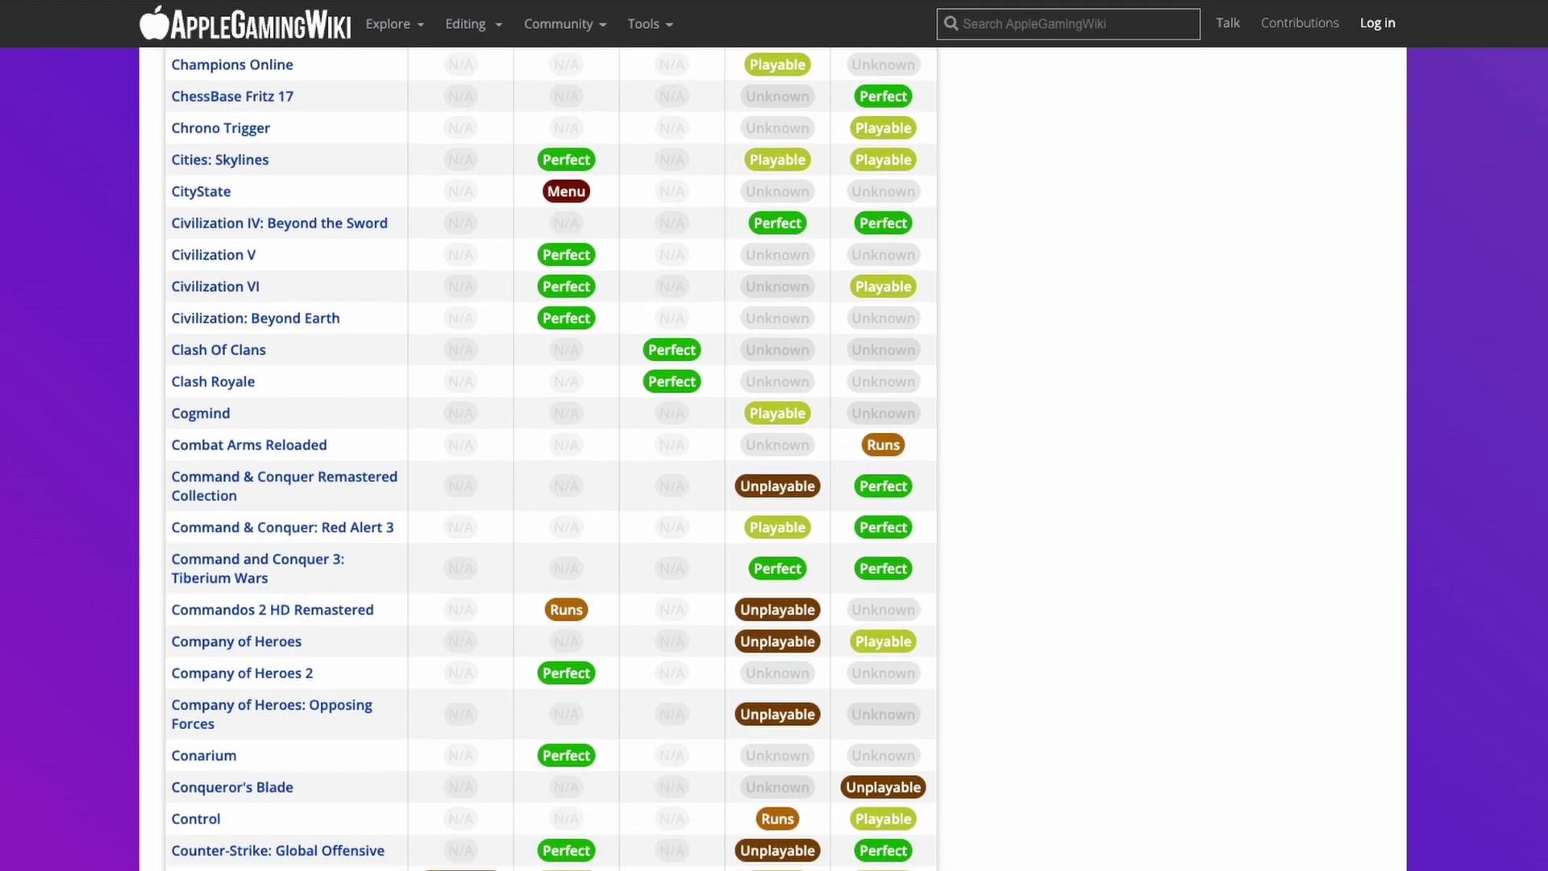
pyautogui.scroll(-12, 551, 452)
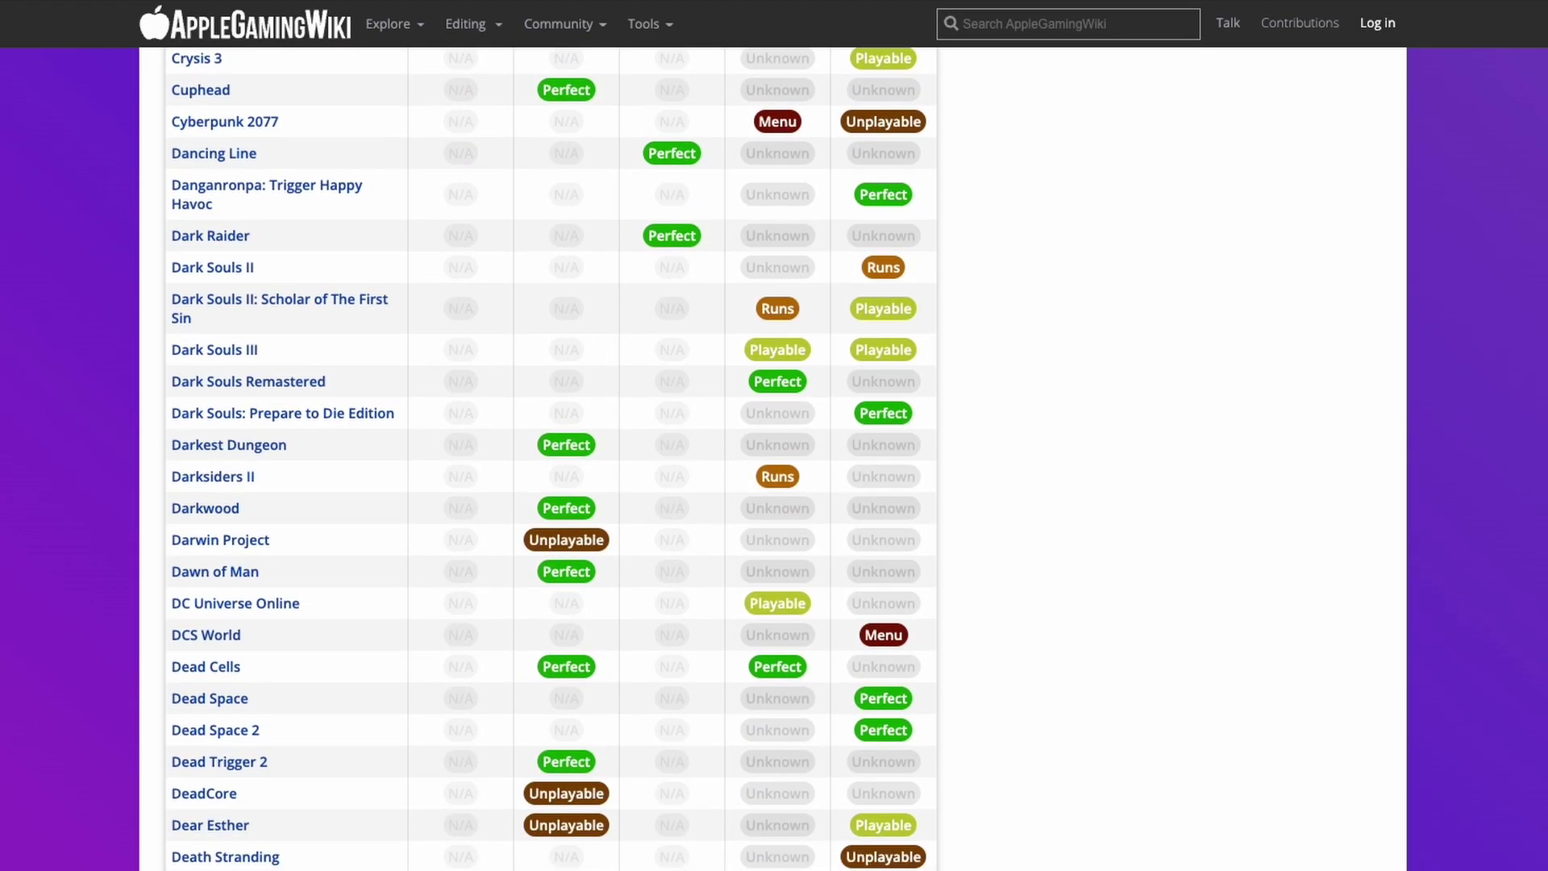
pyautogui.scroll(-12, 550, 452)
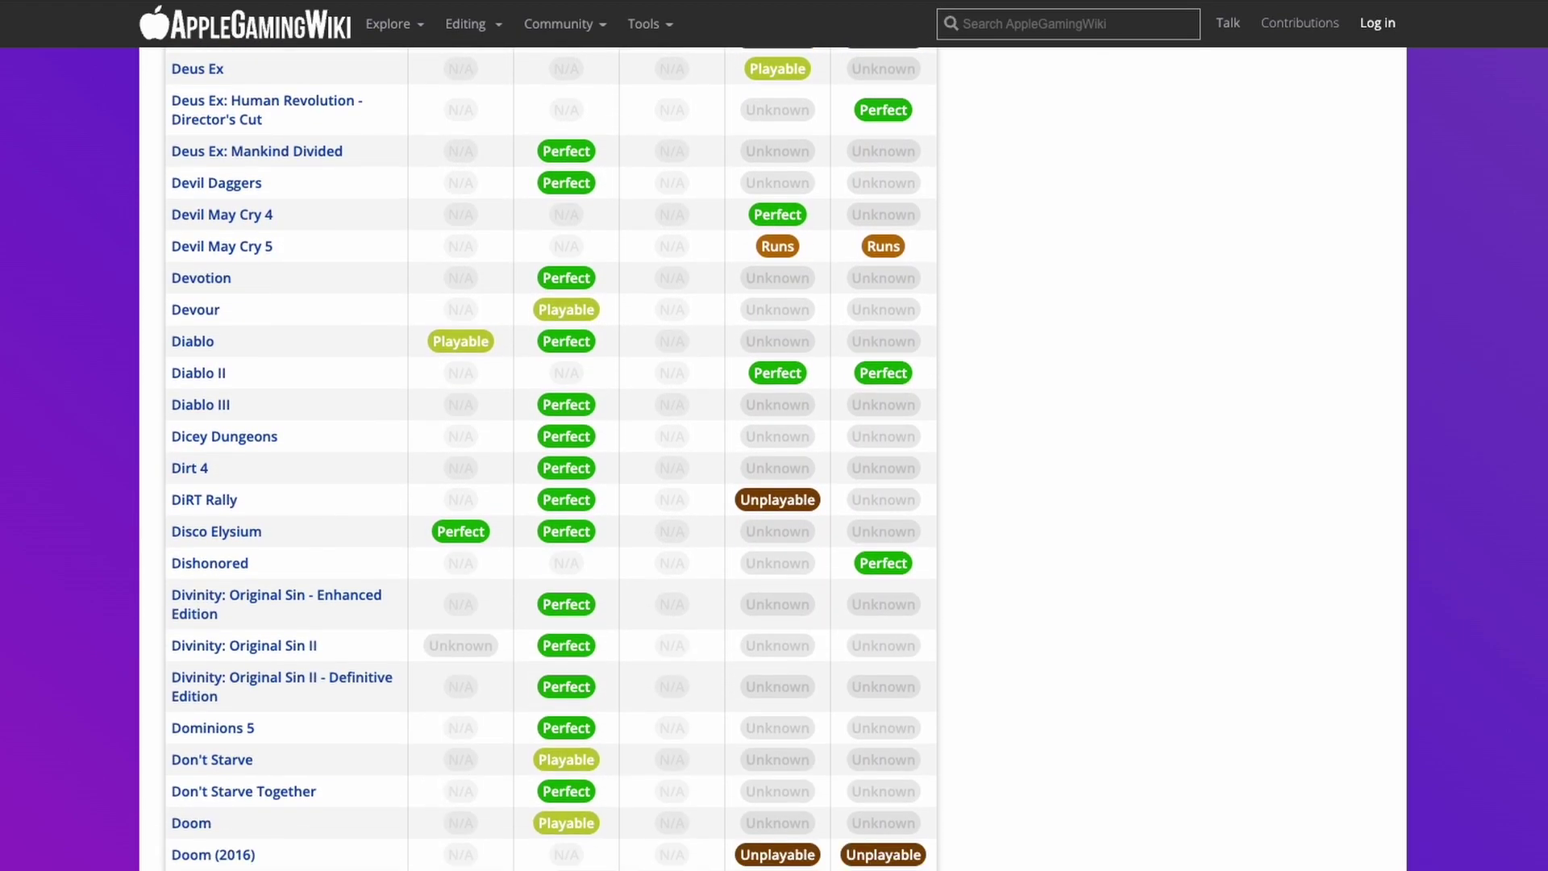